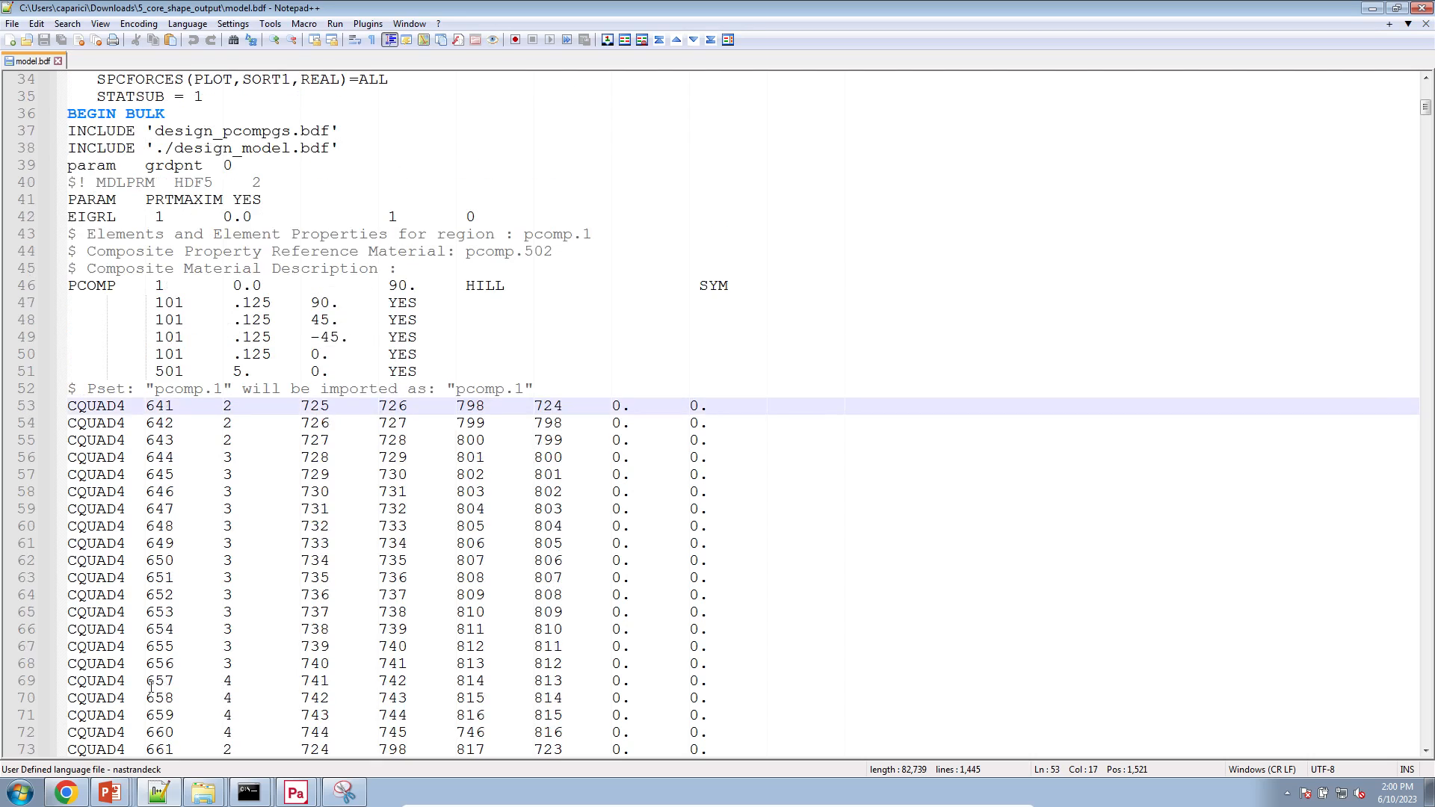
Open model_curved_panel_with_core.bdf from the 1_starting_files folder for inspection in the text editor
mouse_move(203, 793)
left_click(198, 760)
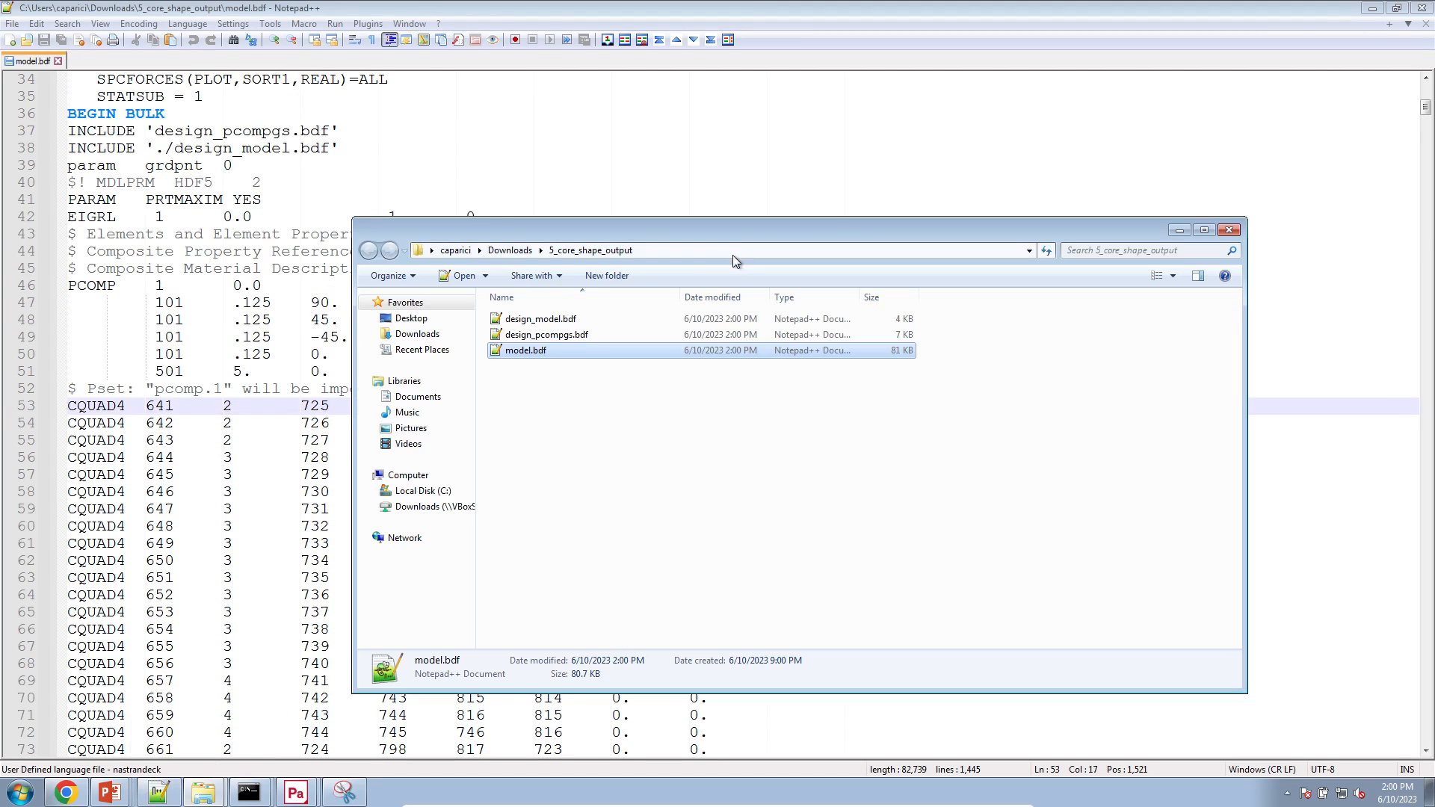
left_click(503, 251)
double_click(532, 319)
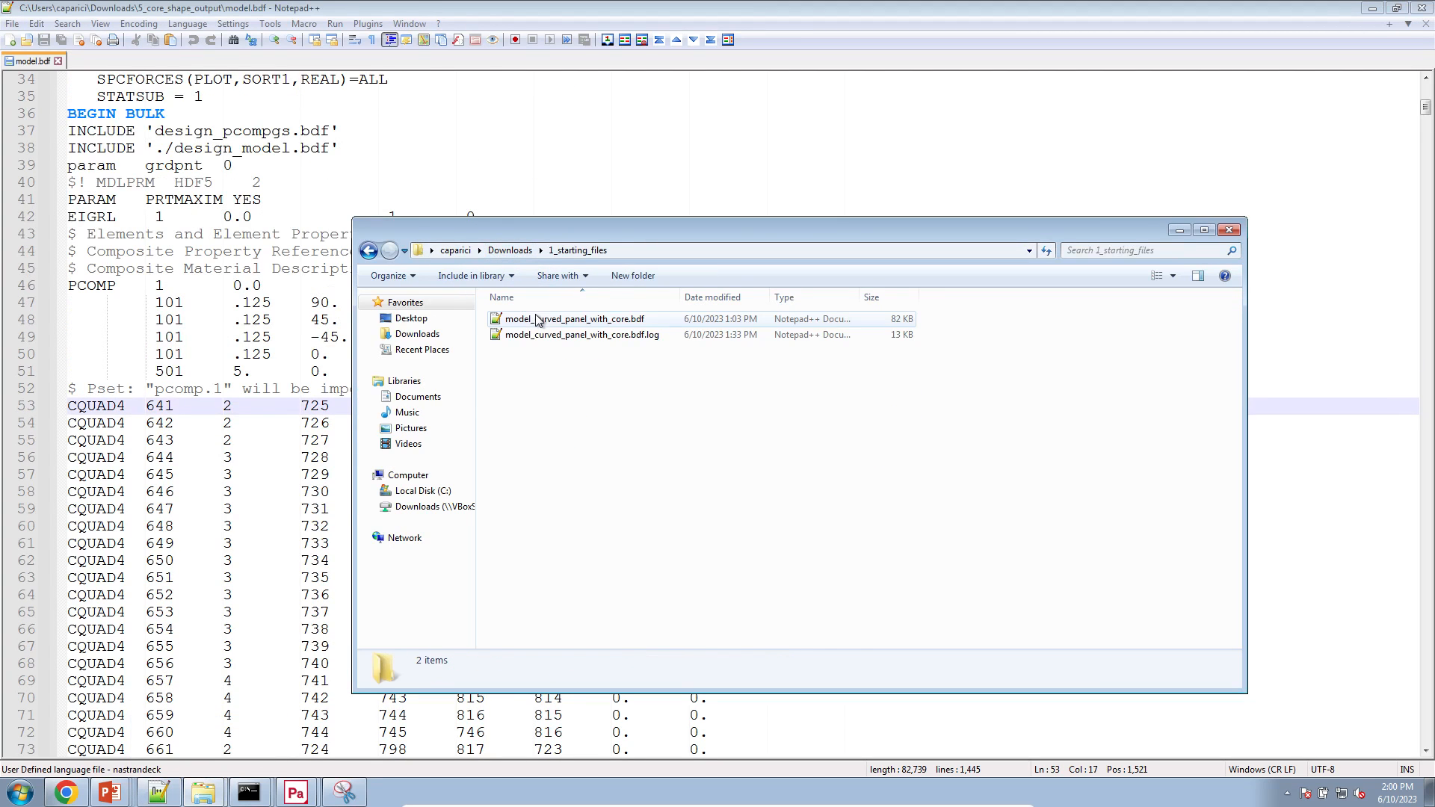
double_click(536, 319)
left_click(759, 408)
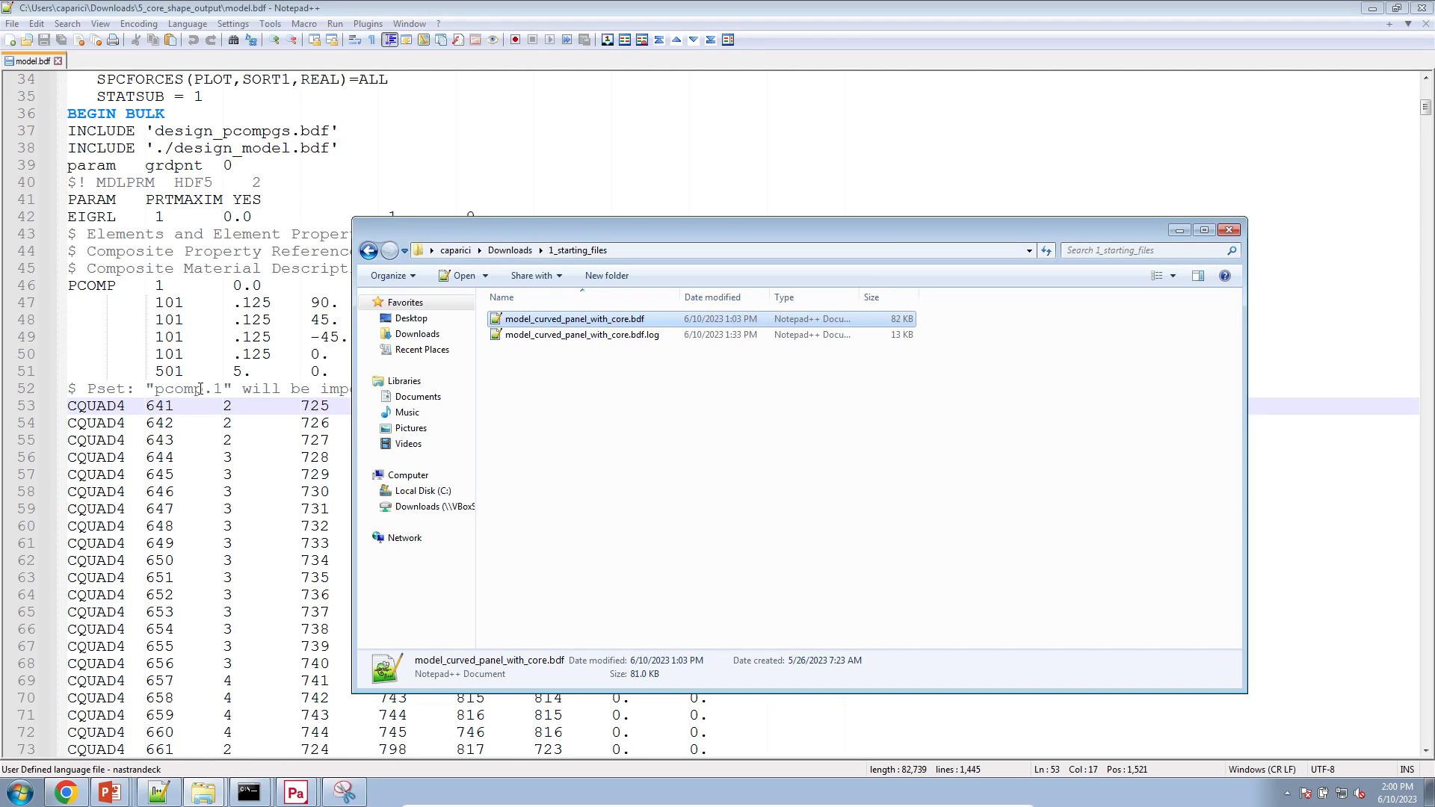
scroll(210, 348, "down", 3)
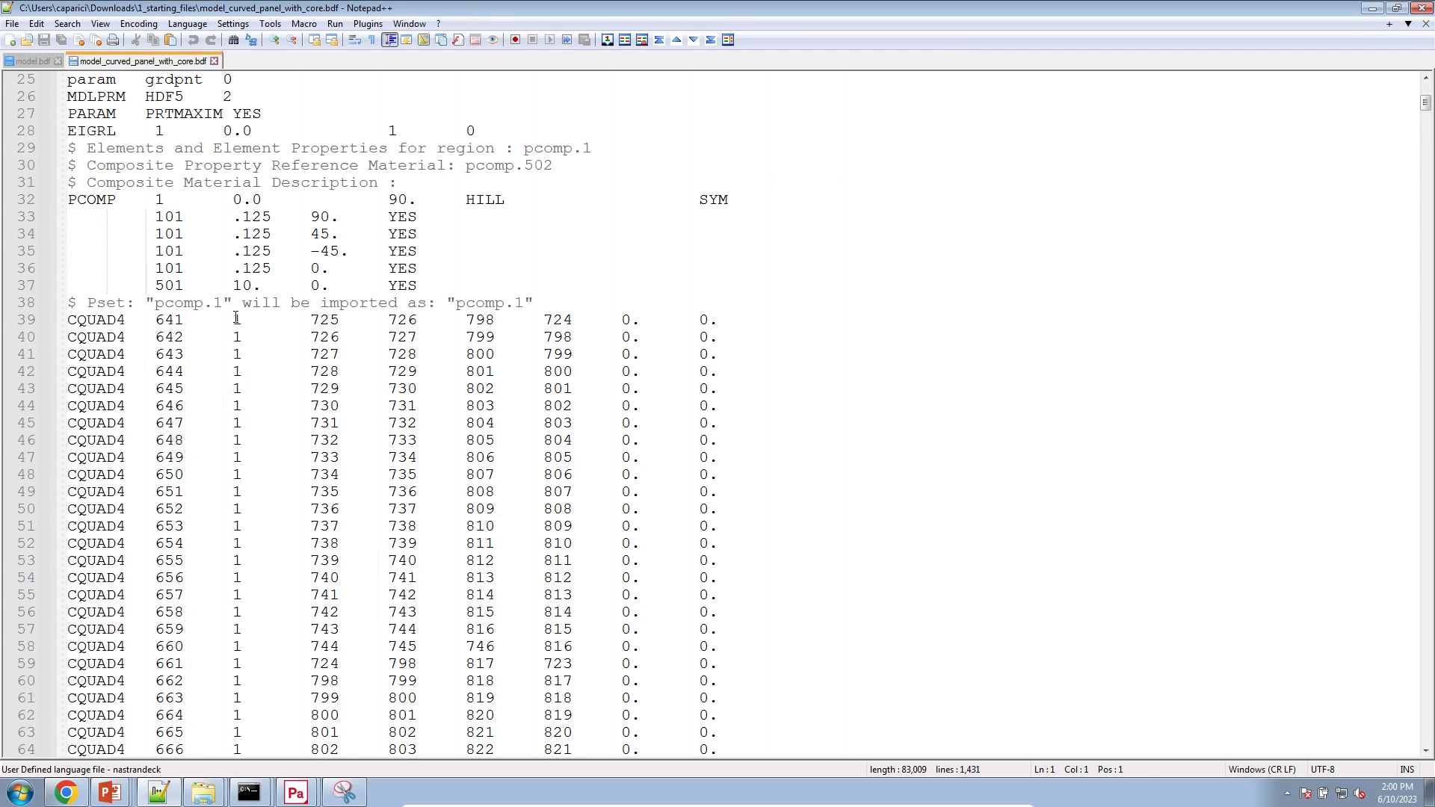
Examine the property ID column of the CQUAD4 elements and the original PCOMP entry in the starting model file
left_click_drag(237, 317, 233, 408)
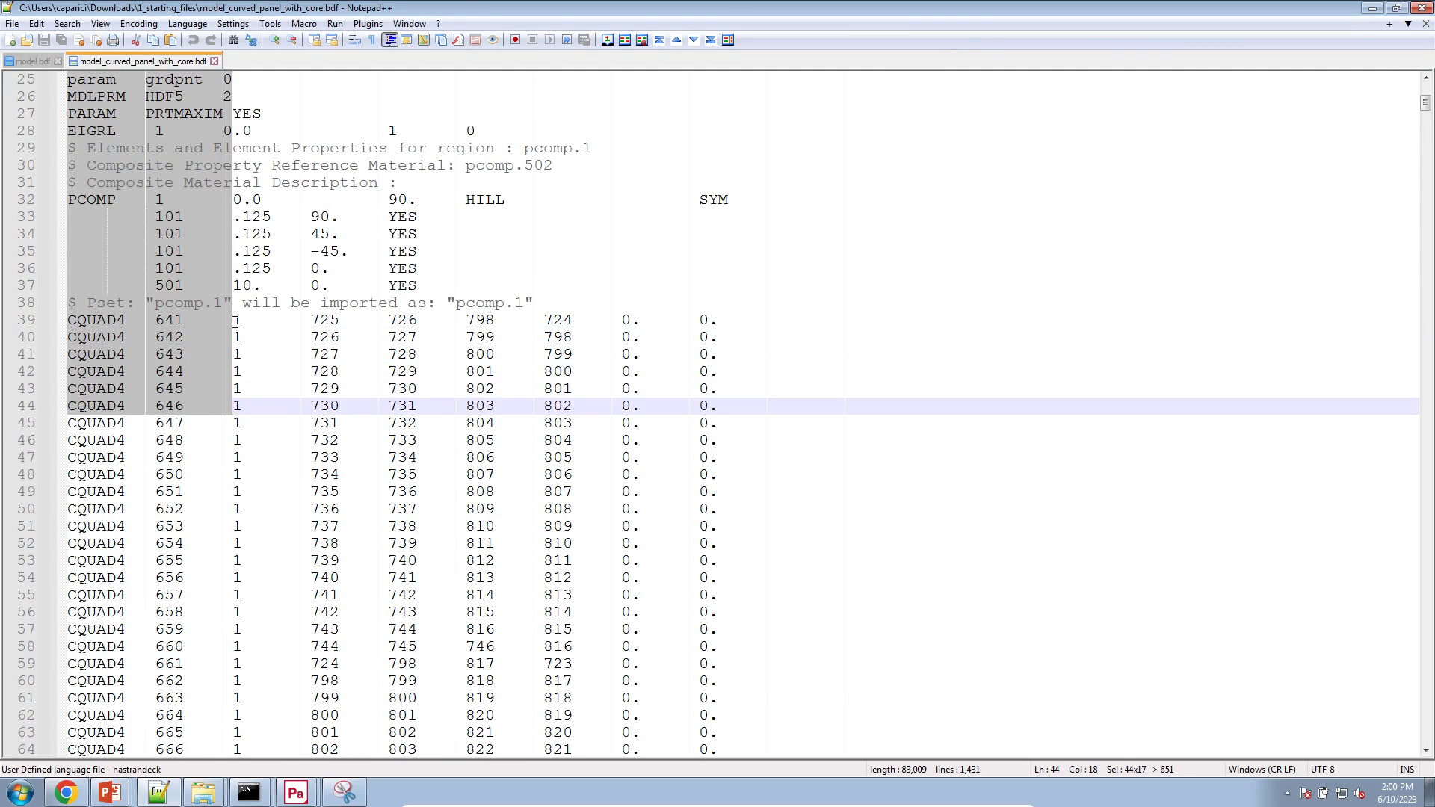
left_click(234, 322)
left_click_drag(234, 322, 246, 495)
scroll(245, 480, "down", 20)
scroll(247, 493, "down", 4)
scroll(247, 493, "up", 8)
scroll(247, 493, "up", 20)
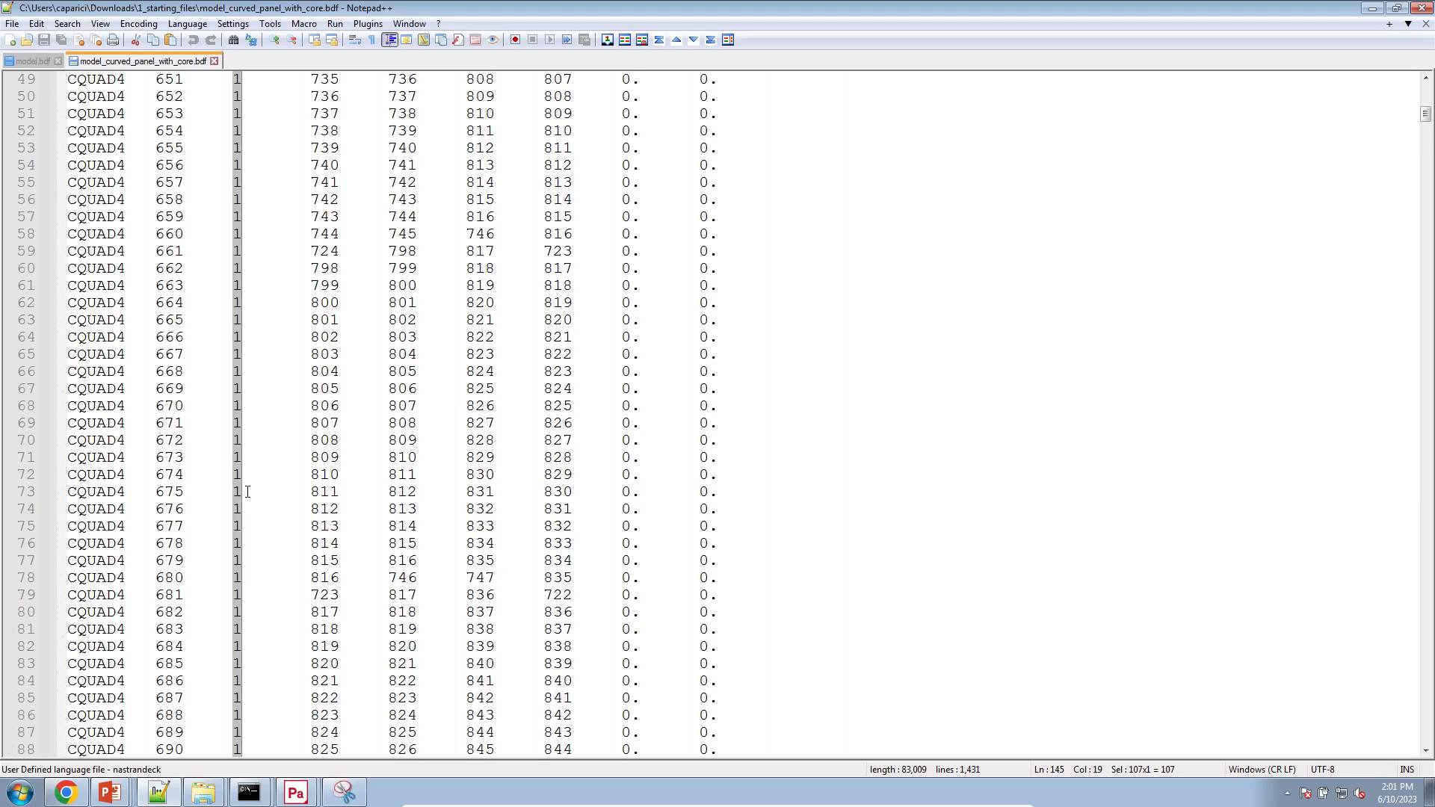
left_click_drag(456, 437, 48, 332)
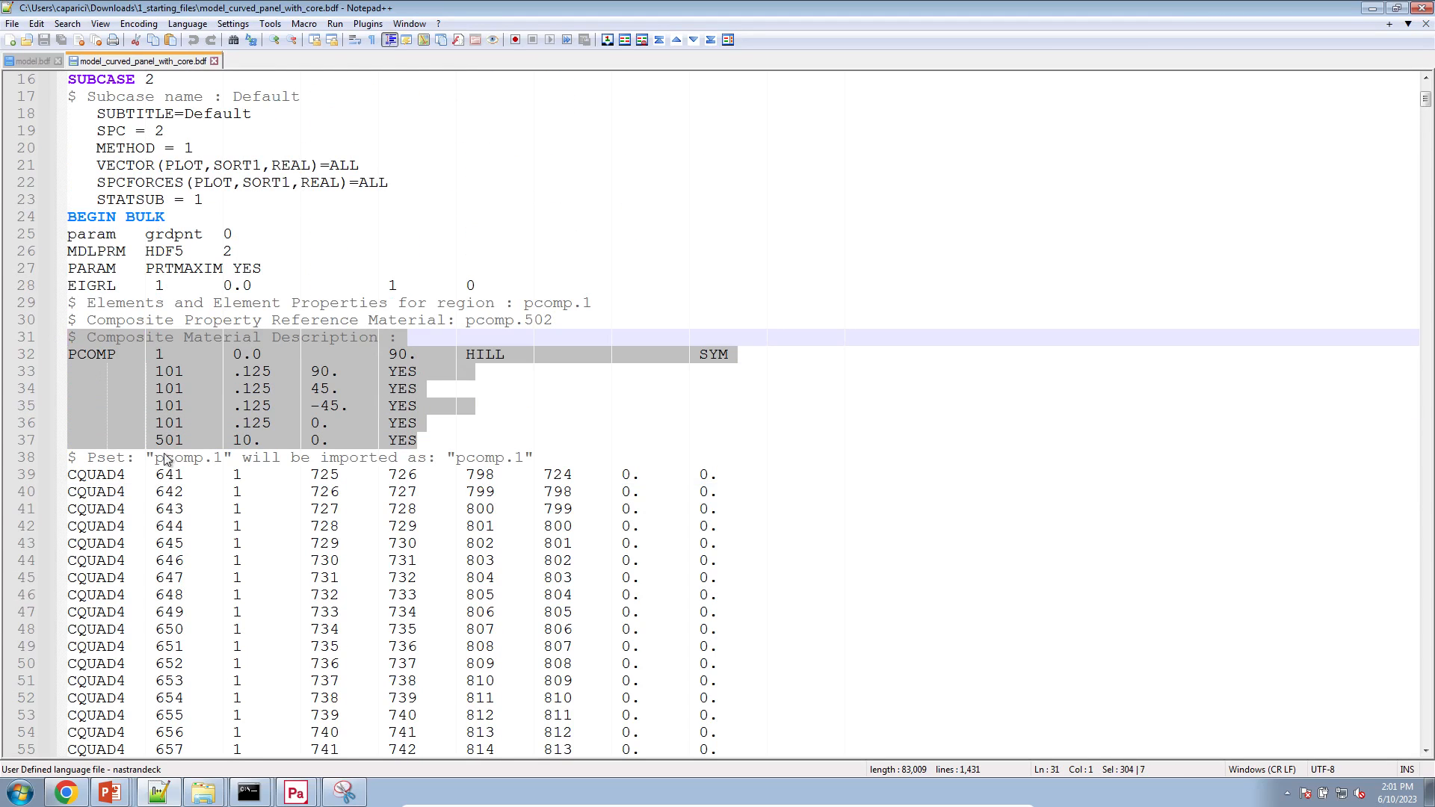
Open design_pcompgs.bdf from the 5_core_shape_output folder and examine its PCOMPG entries and design variable definitions
left_click(203, 792)
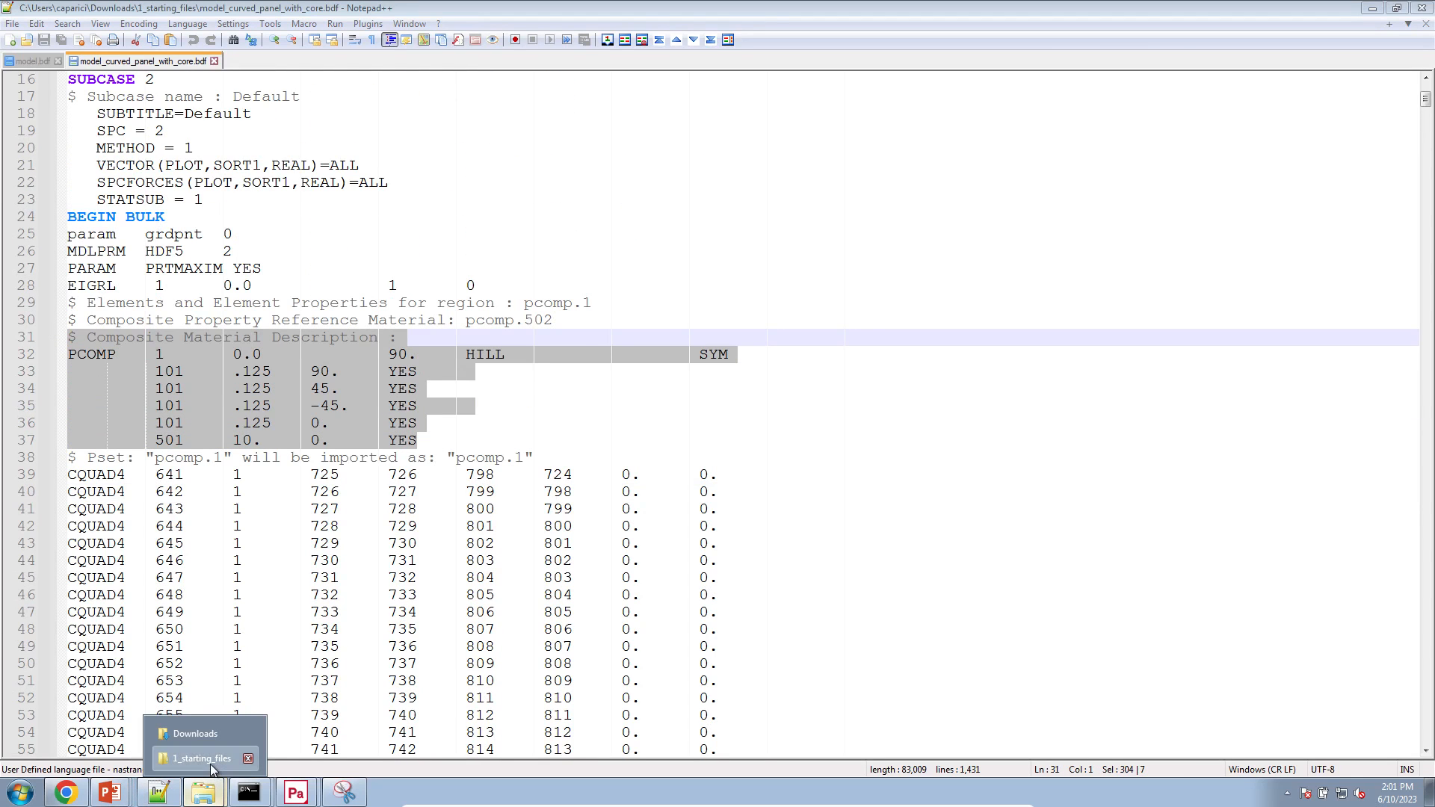
left_click(211, 768)
left_click(493, 251)
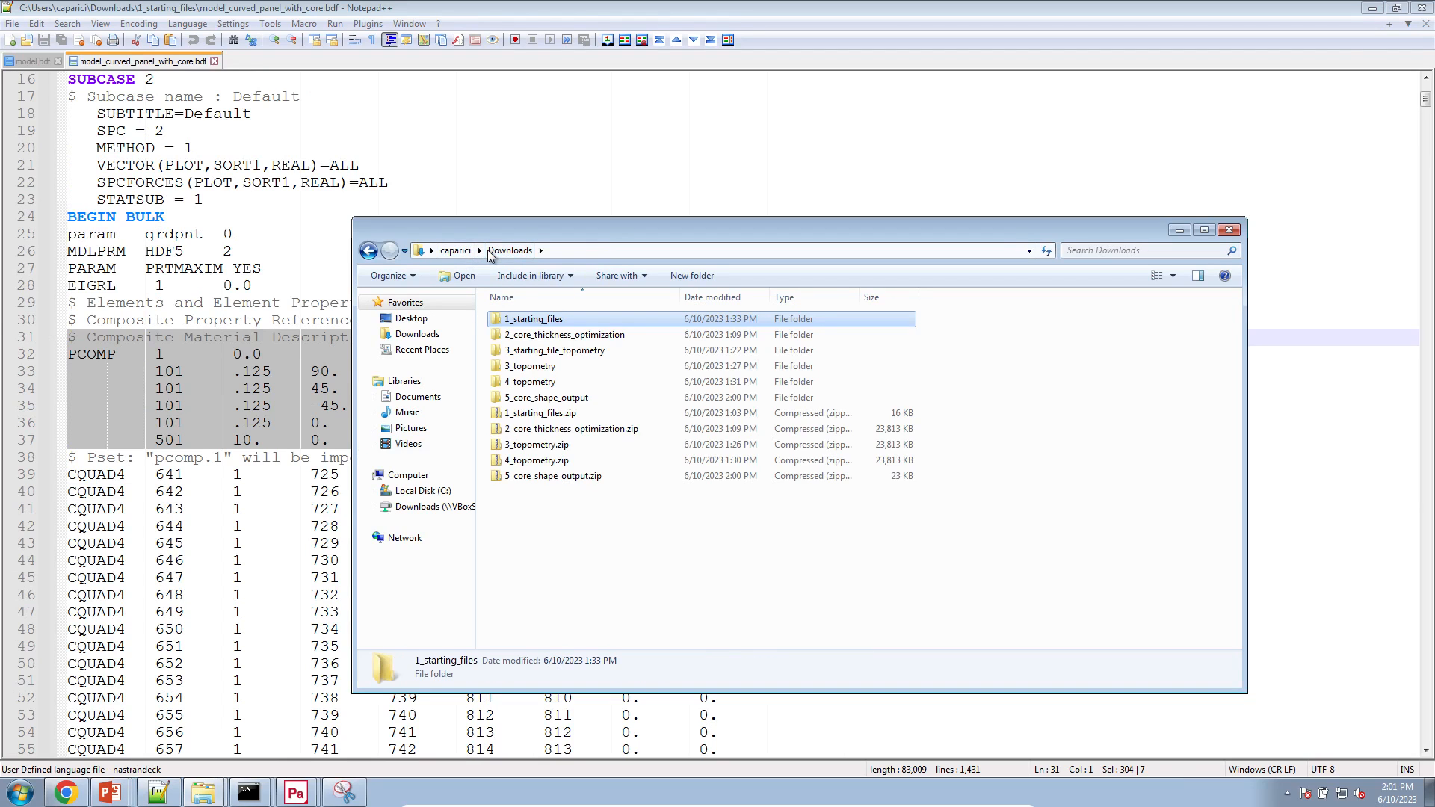
double_click(593, 399)
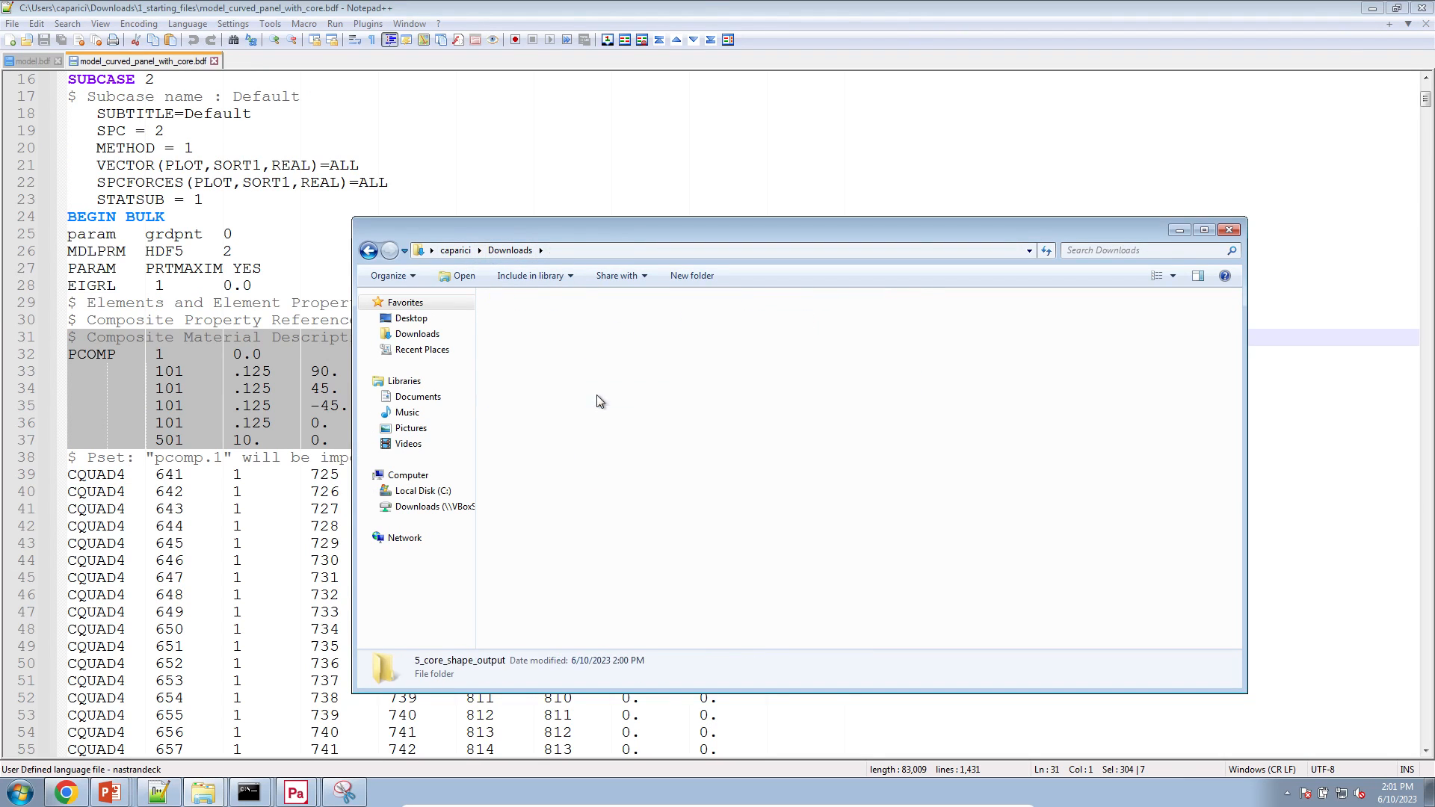
double_click(594, 338)
left_click(760, 412)
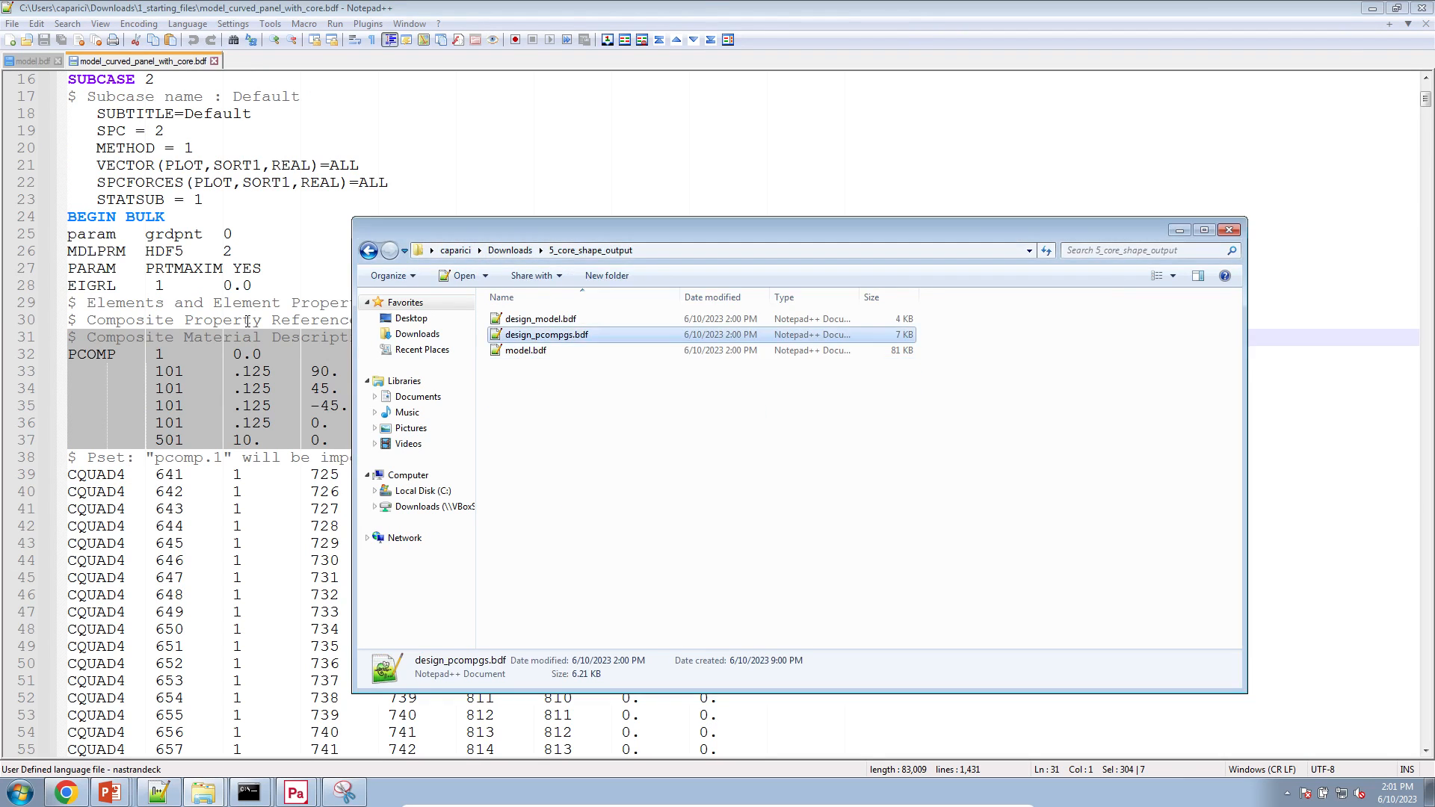
left_click_drag(147, 97, 320, 372)
scroll(311, 363, "down", 8)
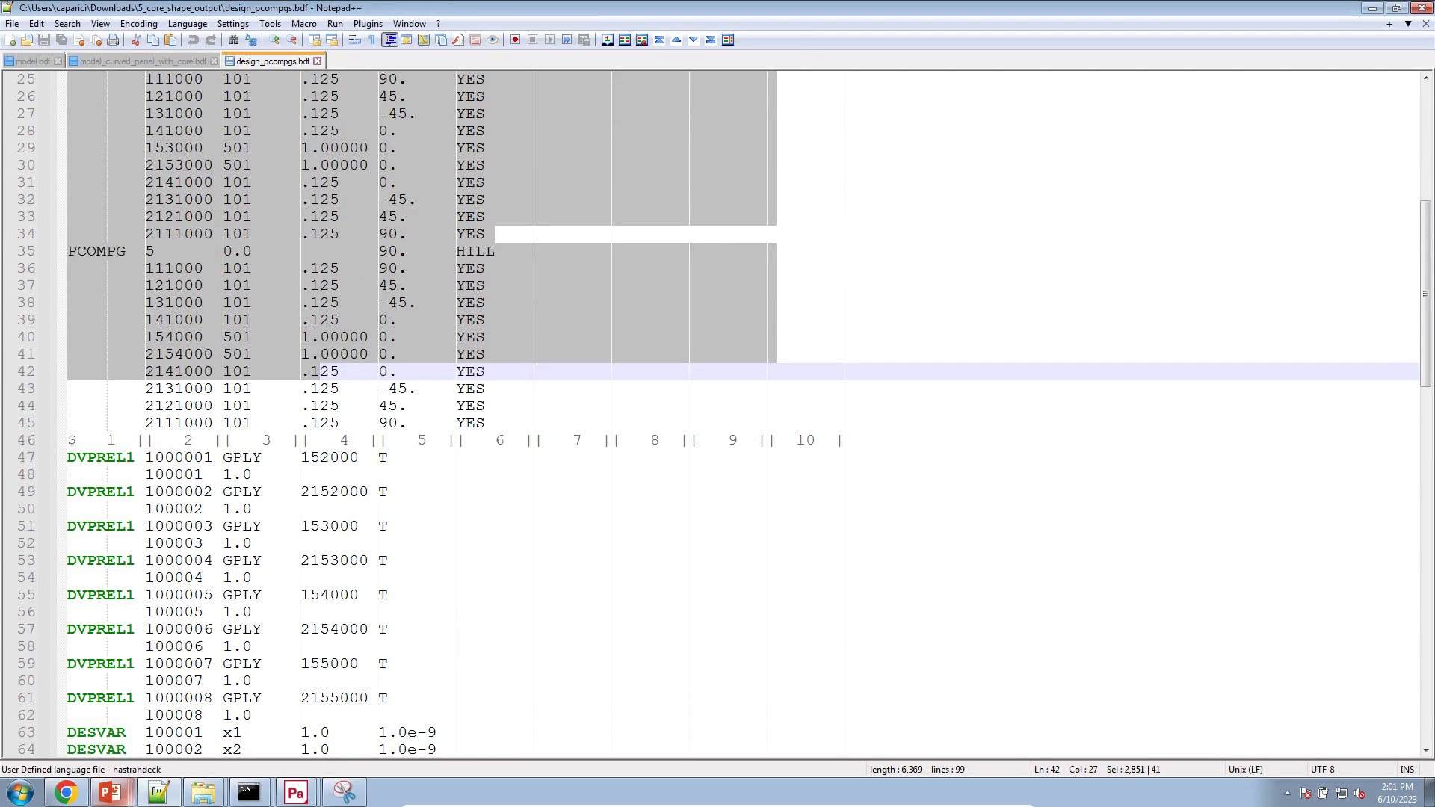
Return to model.bdf in the 5_core_shape_output folder and examine the property IDs assigned to the CQUAD4 elements
left_click(203, 792)
left_click(204, 760)
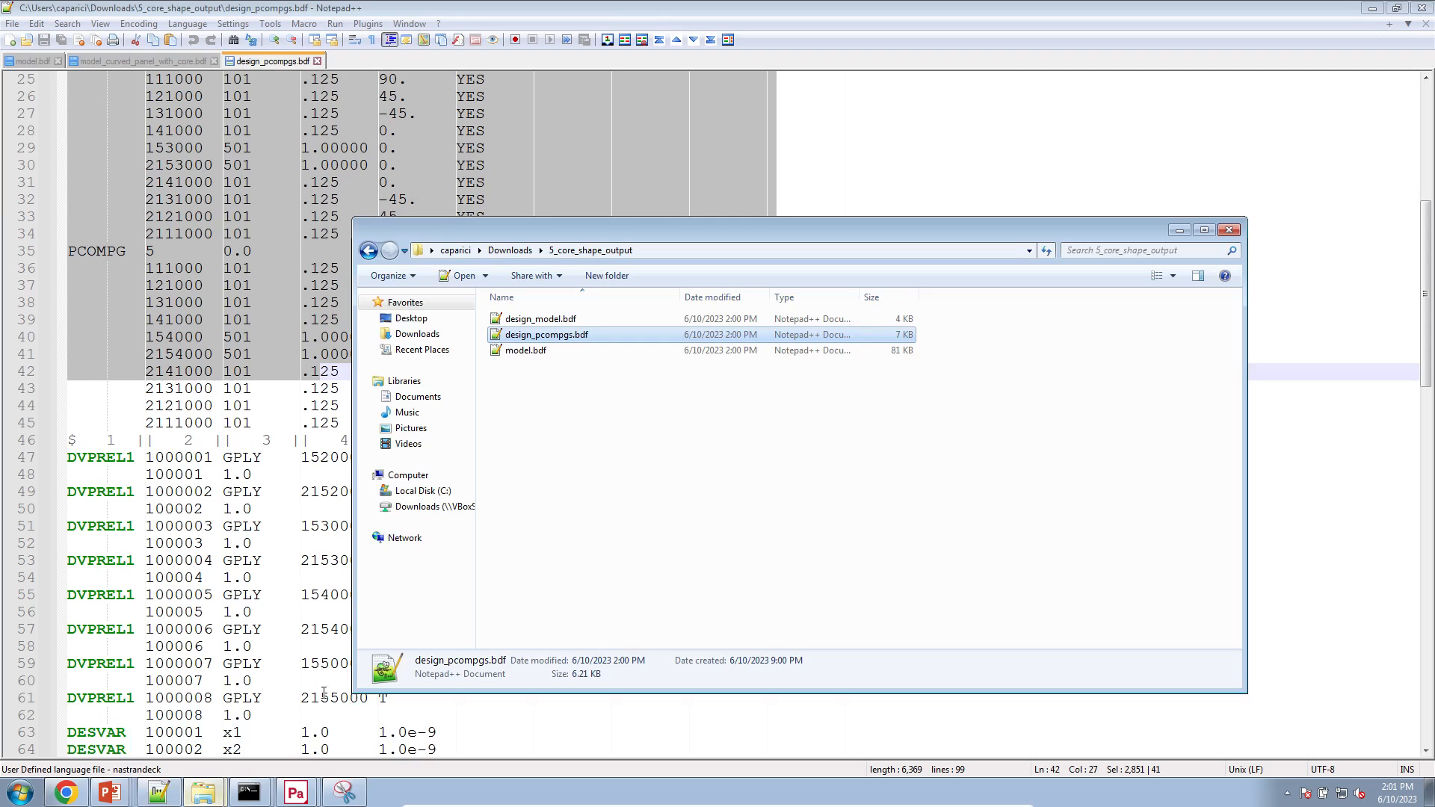
double_click(609, 352)
left_click(766, 411)
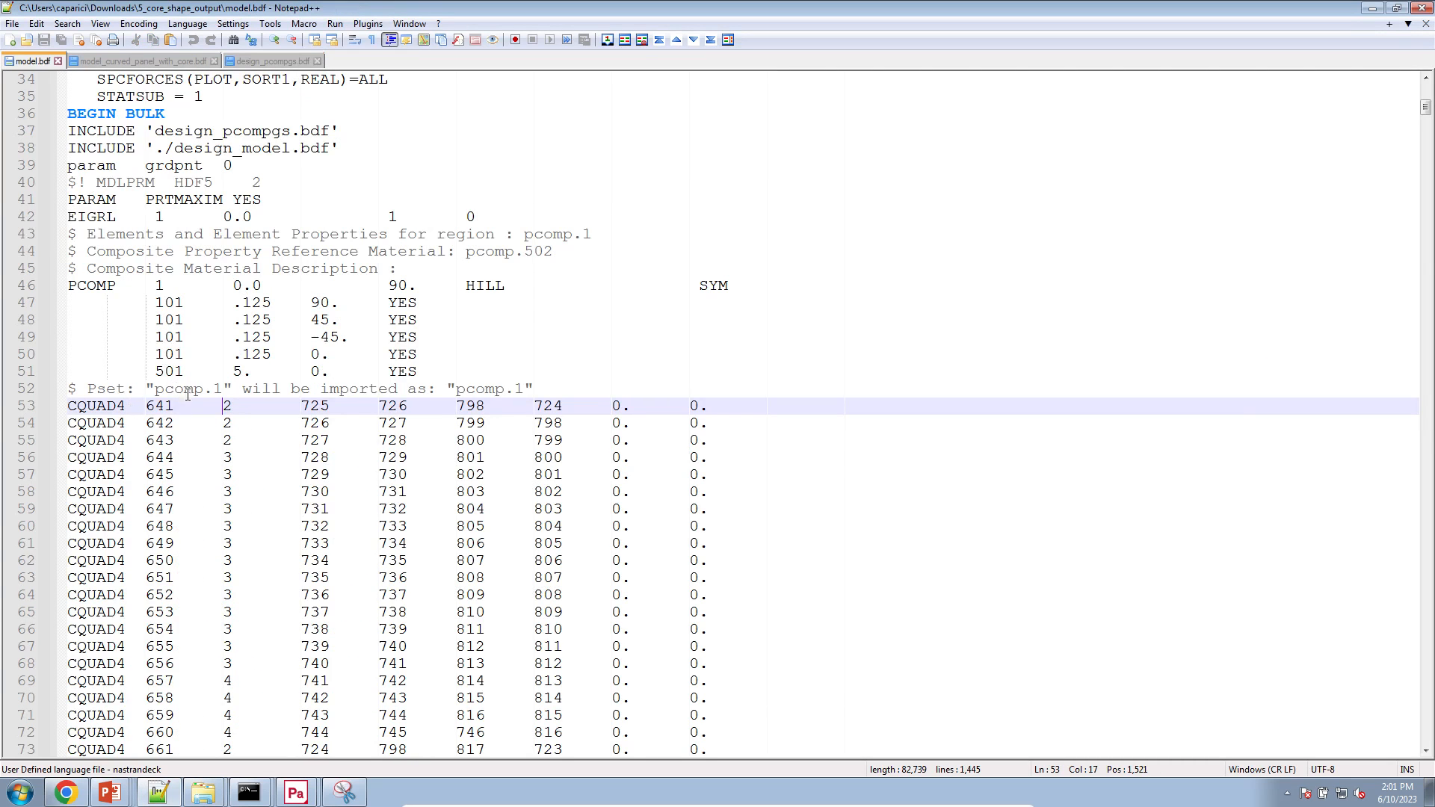
left_click_drag(226, 406, 241, 539)
scroll(235, 537, "down", 4)
scroll(235, 537, "down", 18)
scroll(237, 539, "down", 11)
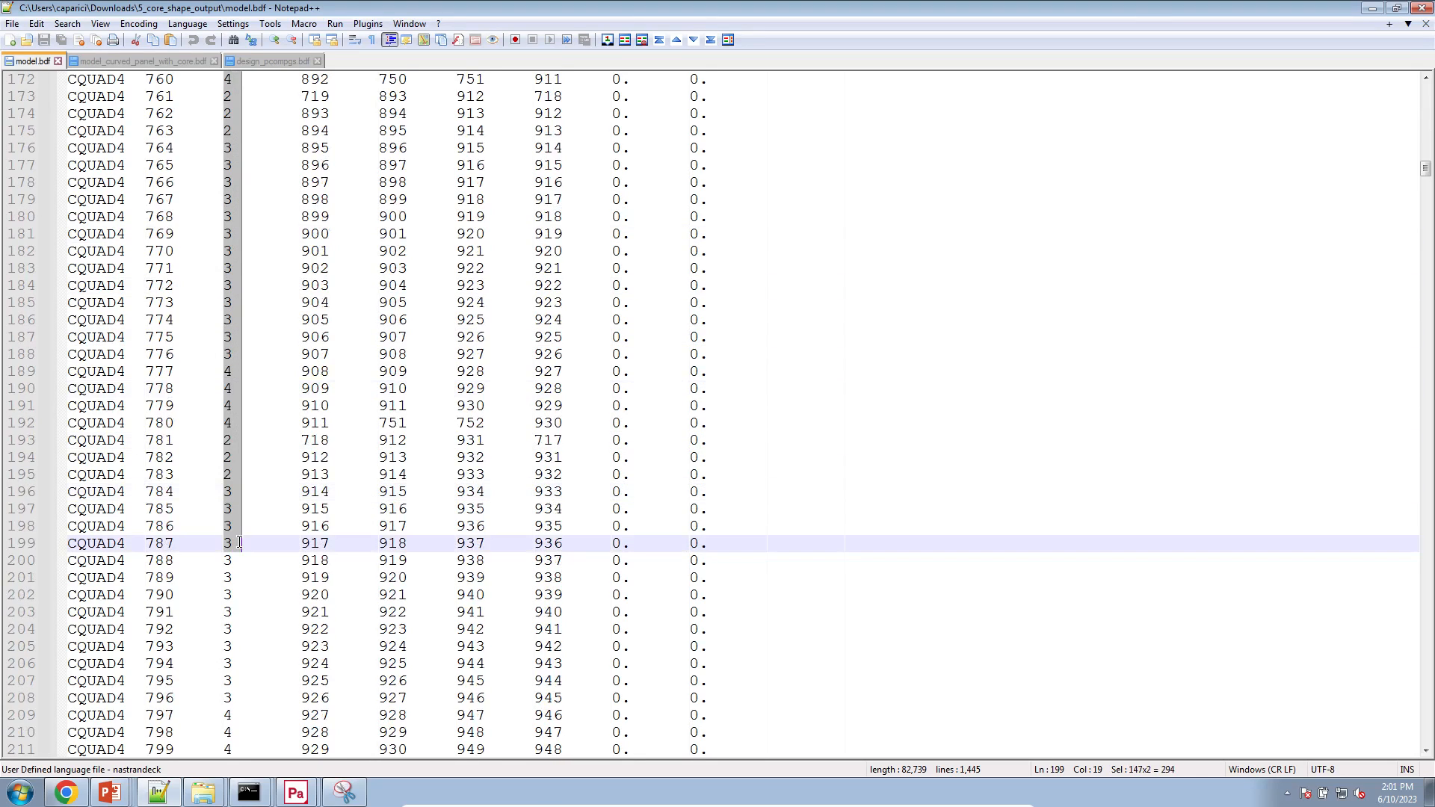
Switch to Chrome and open the Optimization for SOL 200 app from the SOL 200 Web App home page
left_click(208, 764)
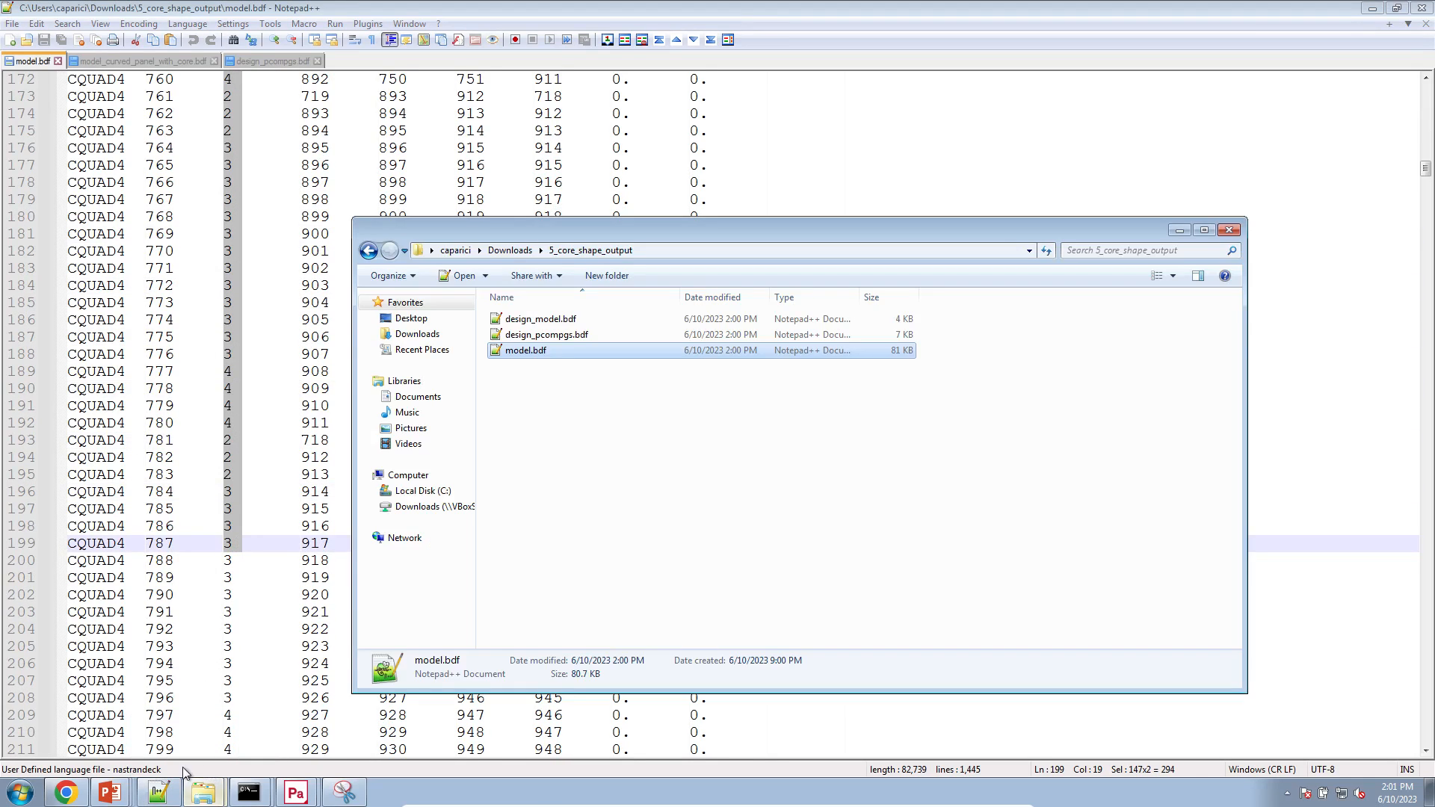
left_click(80, 795)
left_click(129, 17)
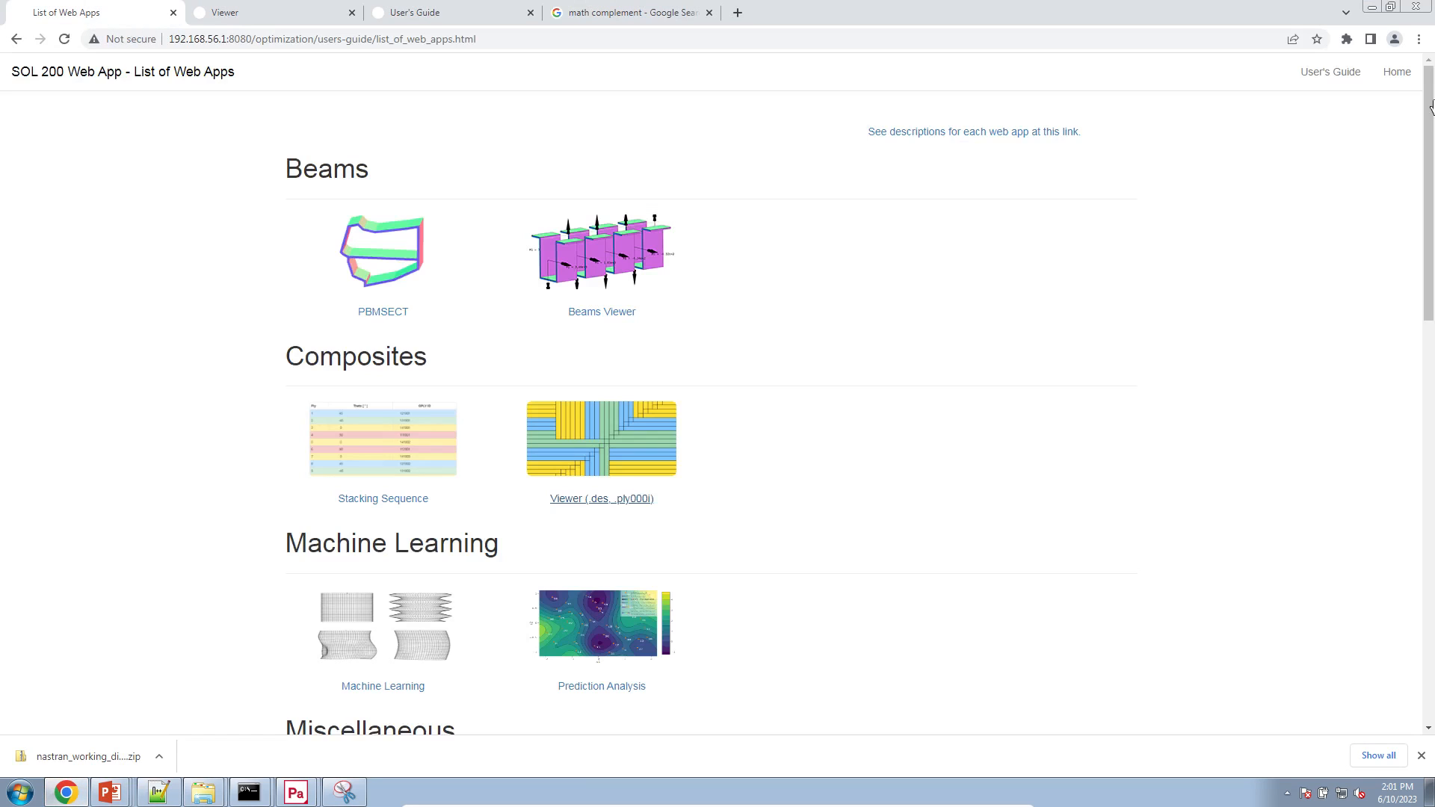
left_click(1397, 72)
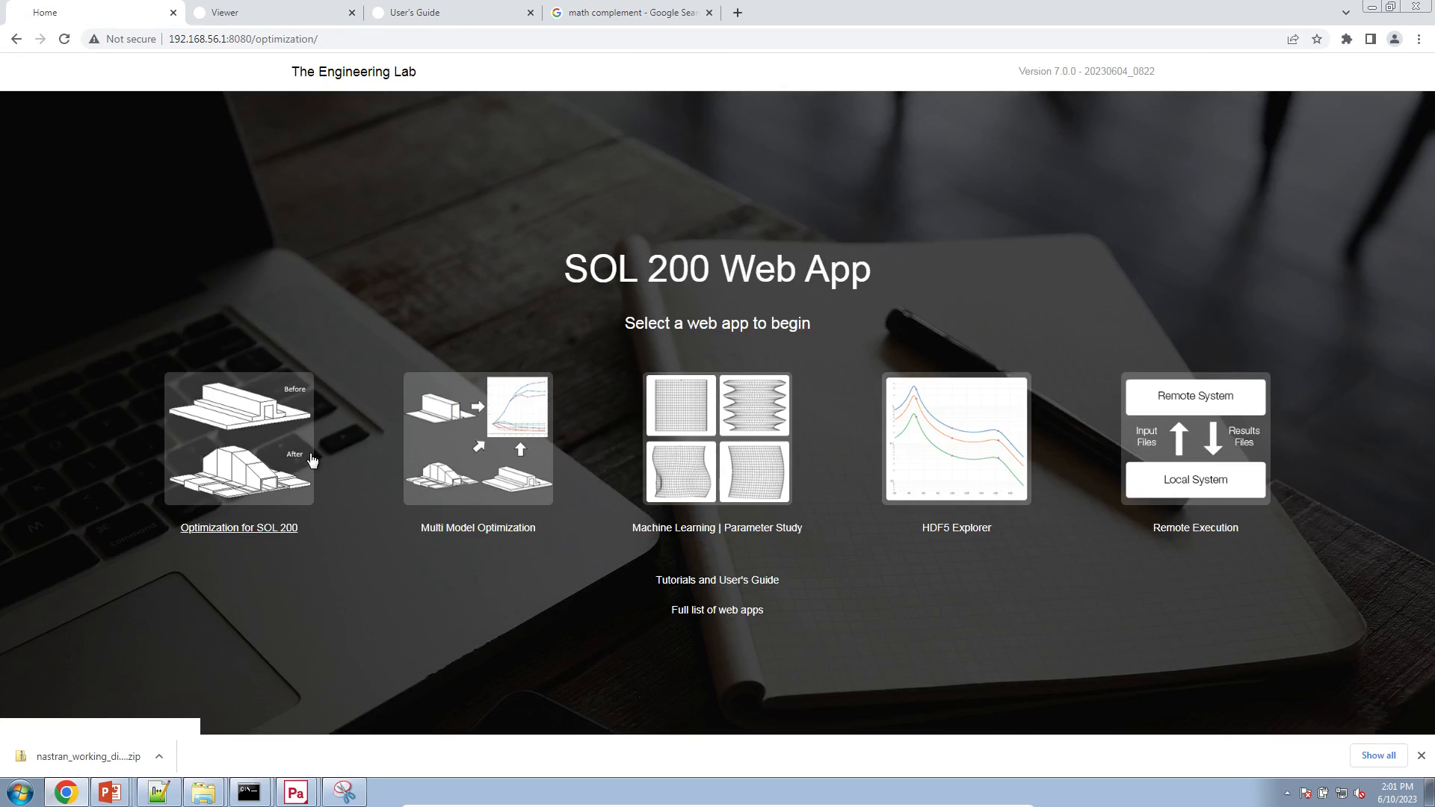
left_click(1421, 755)
left_click(236, 429)
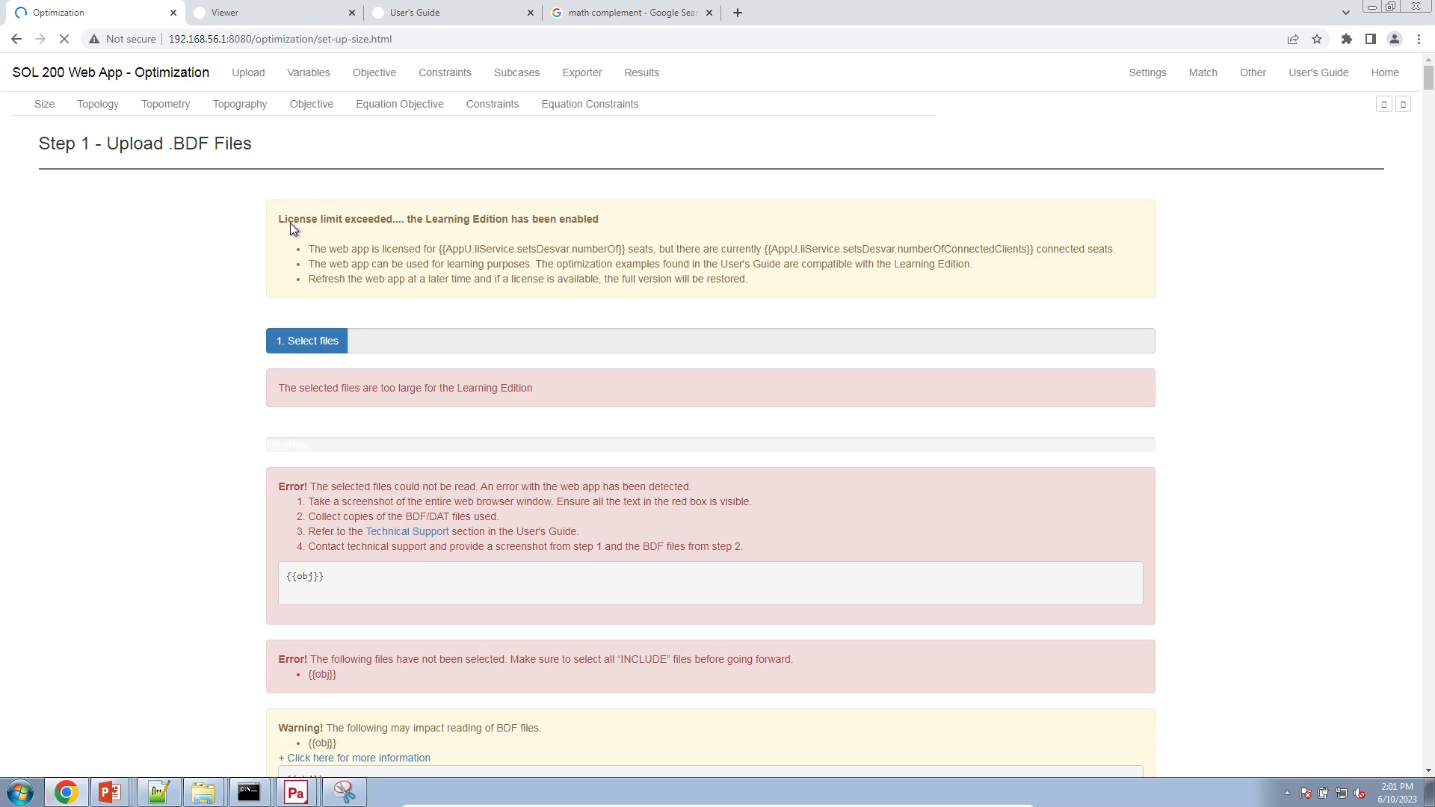
Close the User's Guide and math complement search pages, and return to the Optimization page
left_click(478, 13)
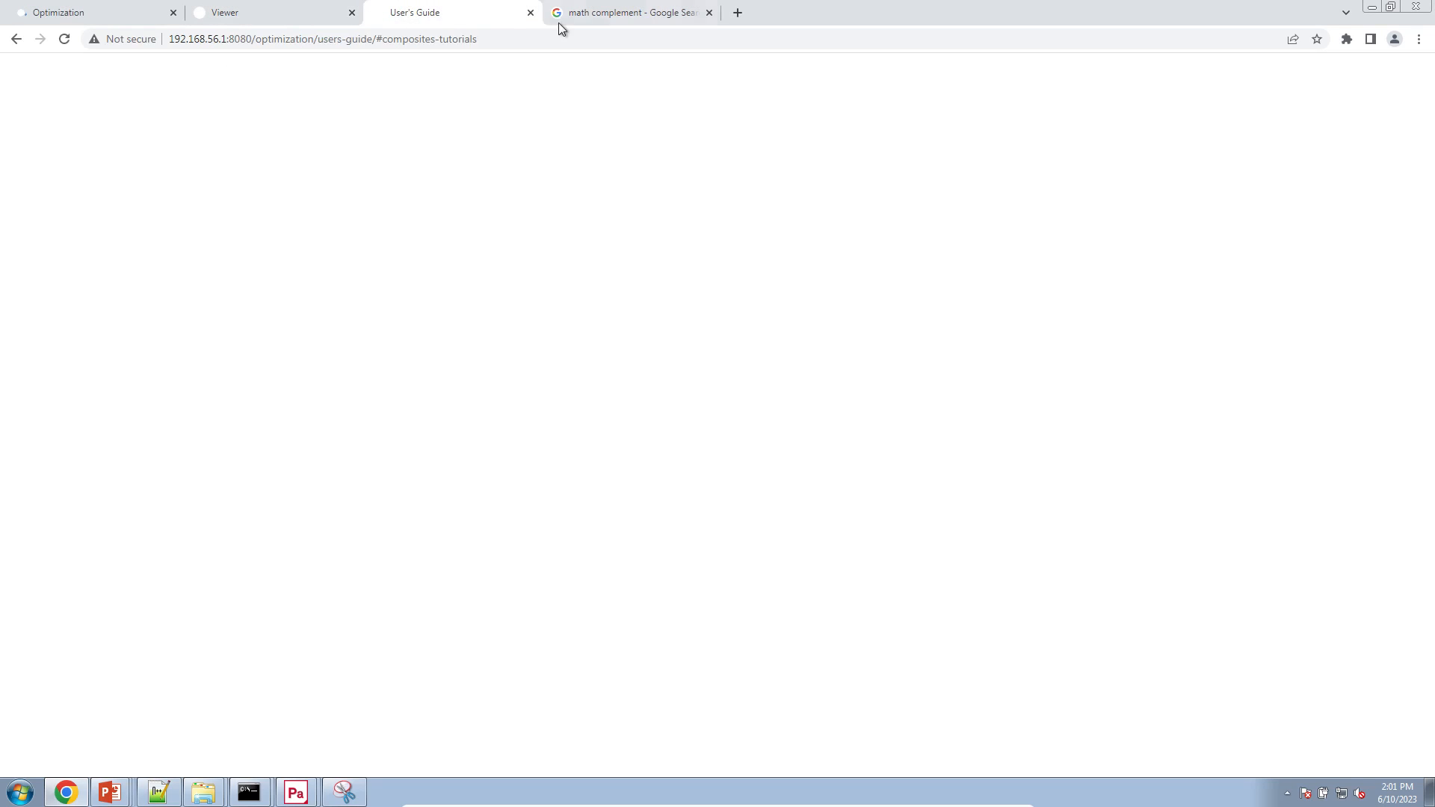
left_click(531, 14)
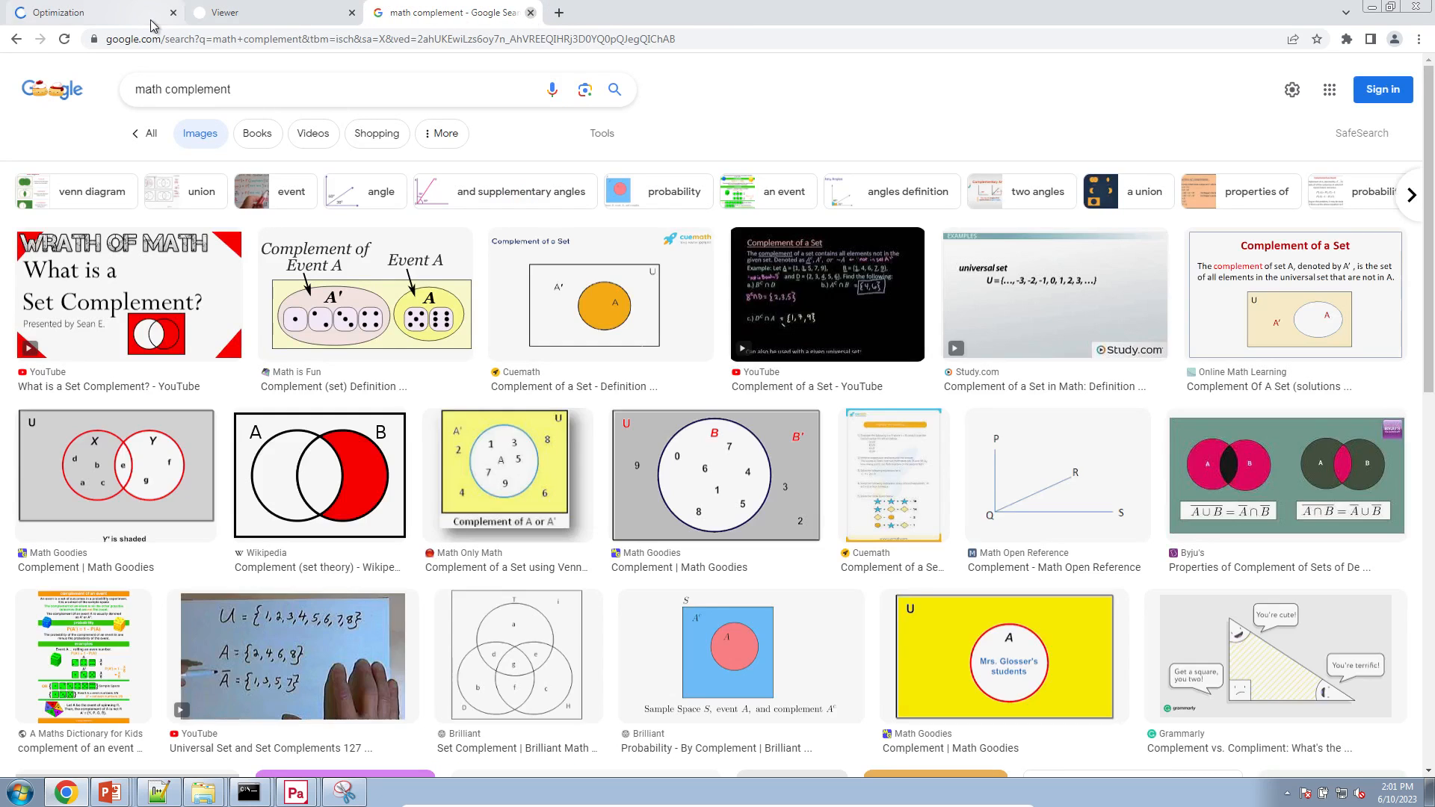
key("ctrl+w")
left_click(128, 13)
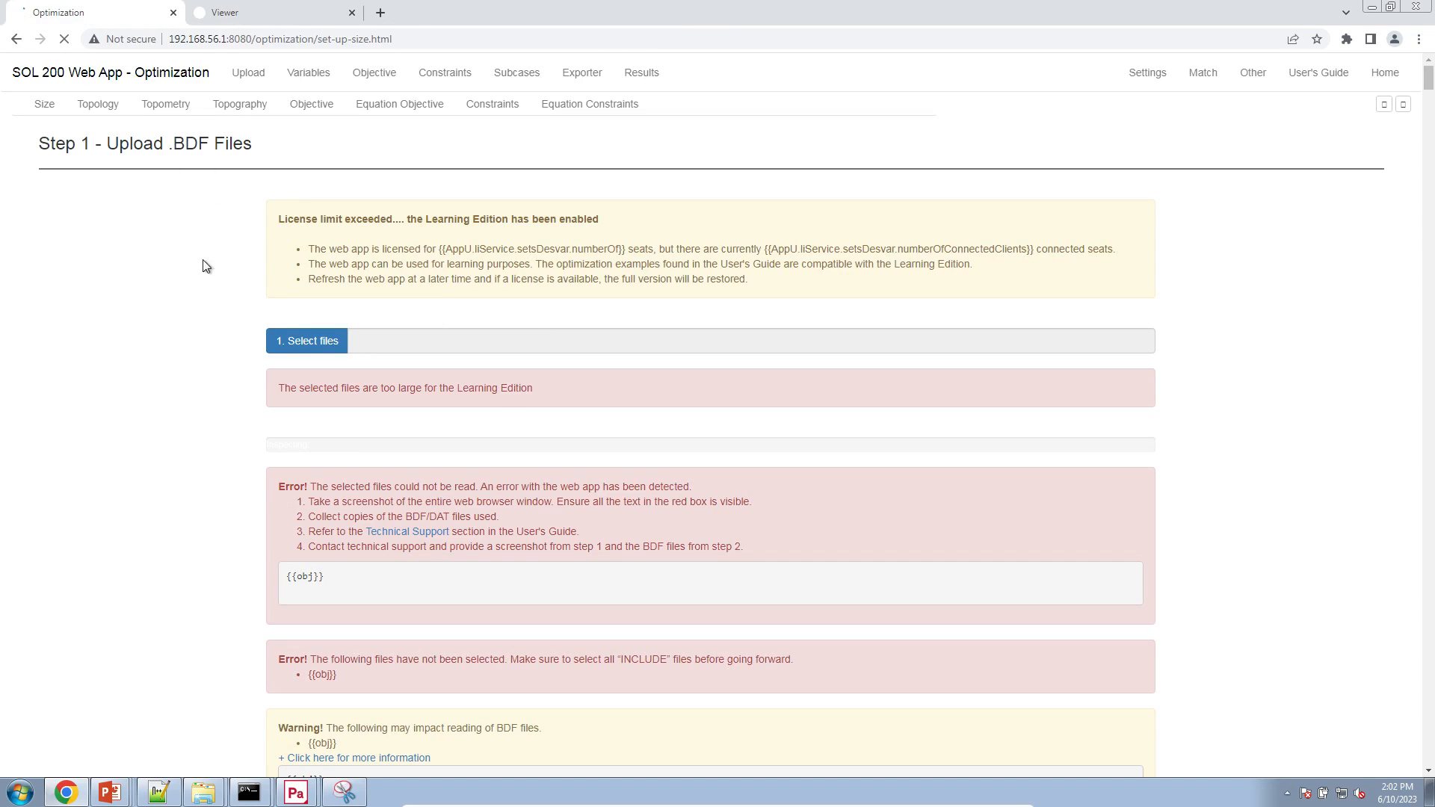
Minimize the browser, text editor and presentation windows, and close both file explorer windows
right_click(295, 794)
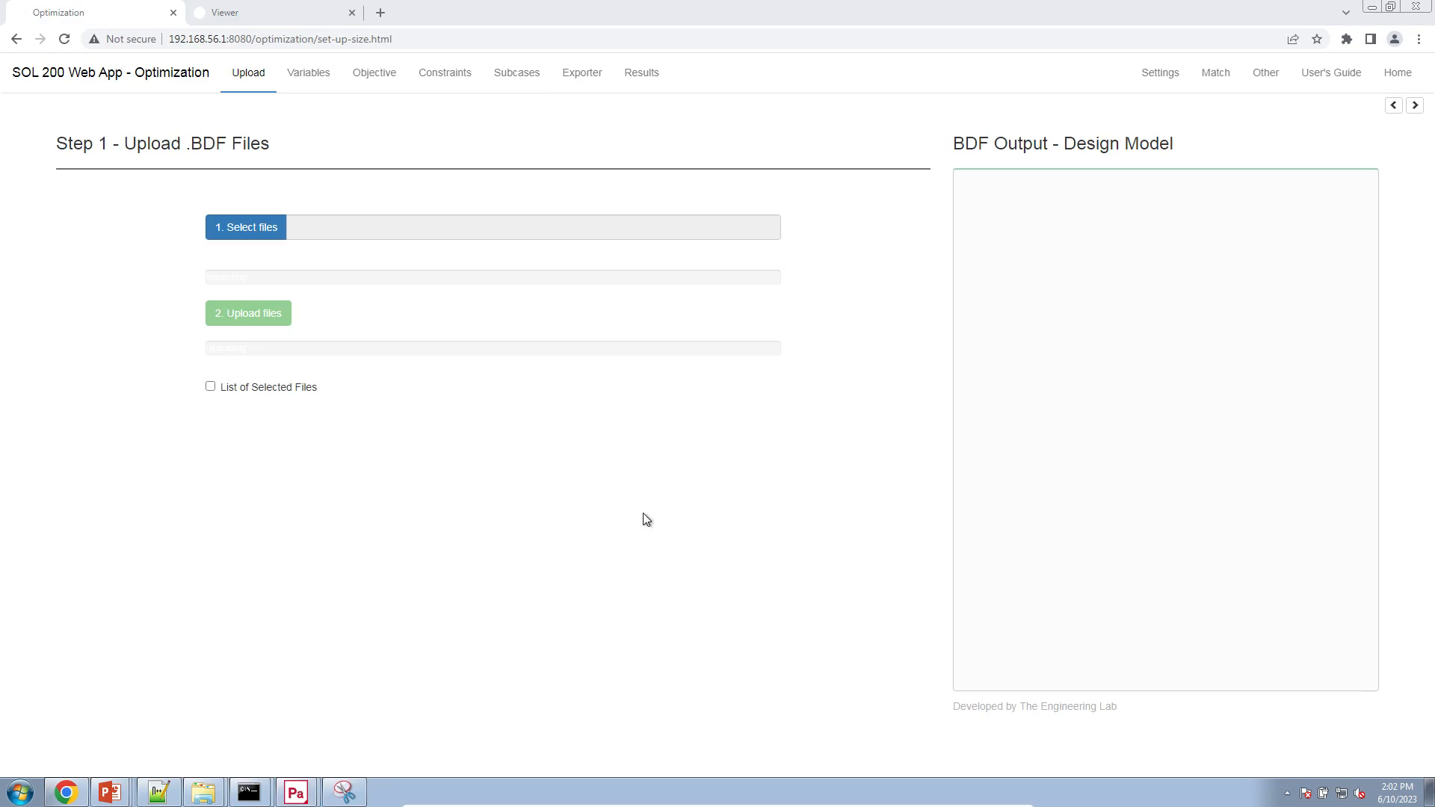
left_click(1373, 8)
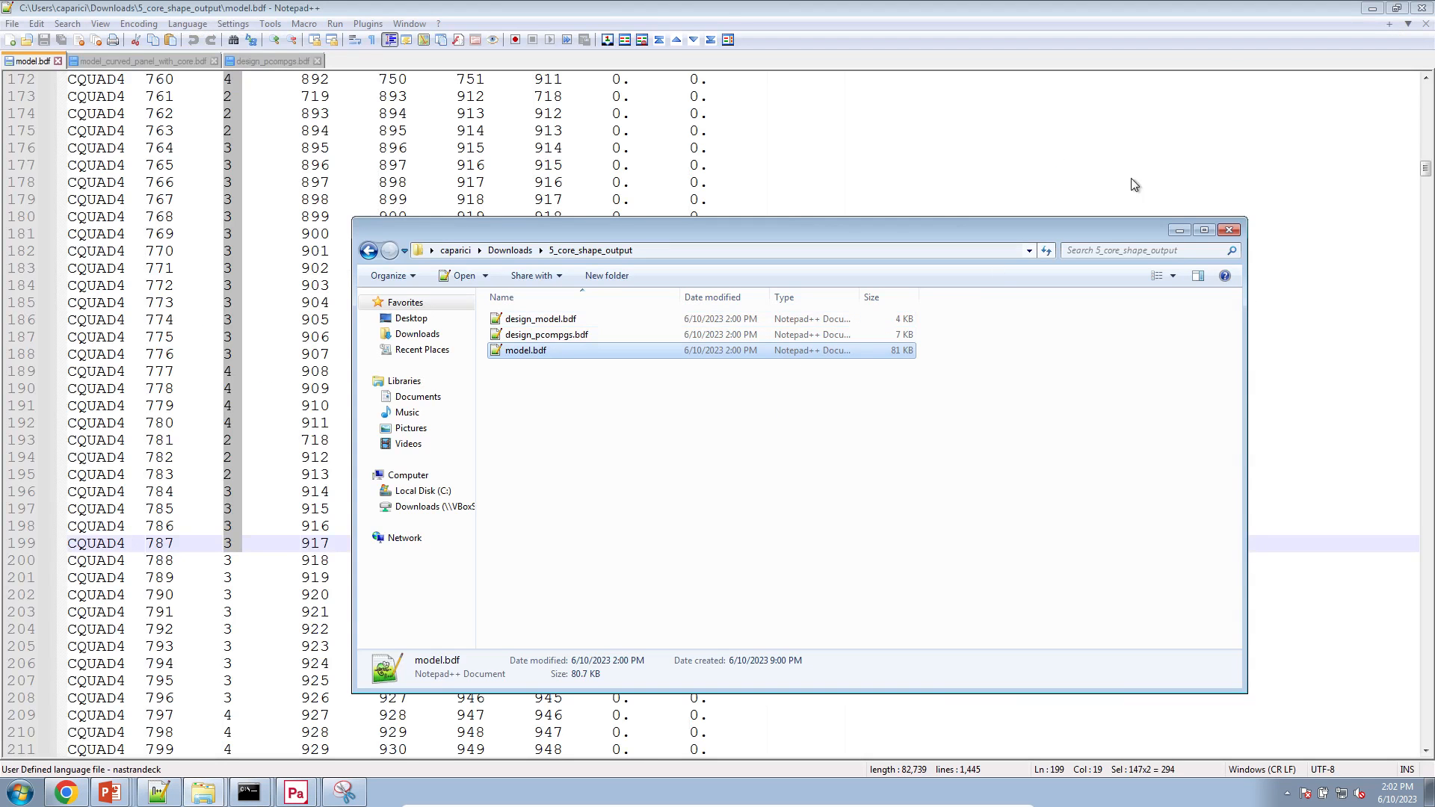
left_click(1372, 9)
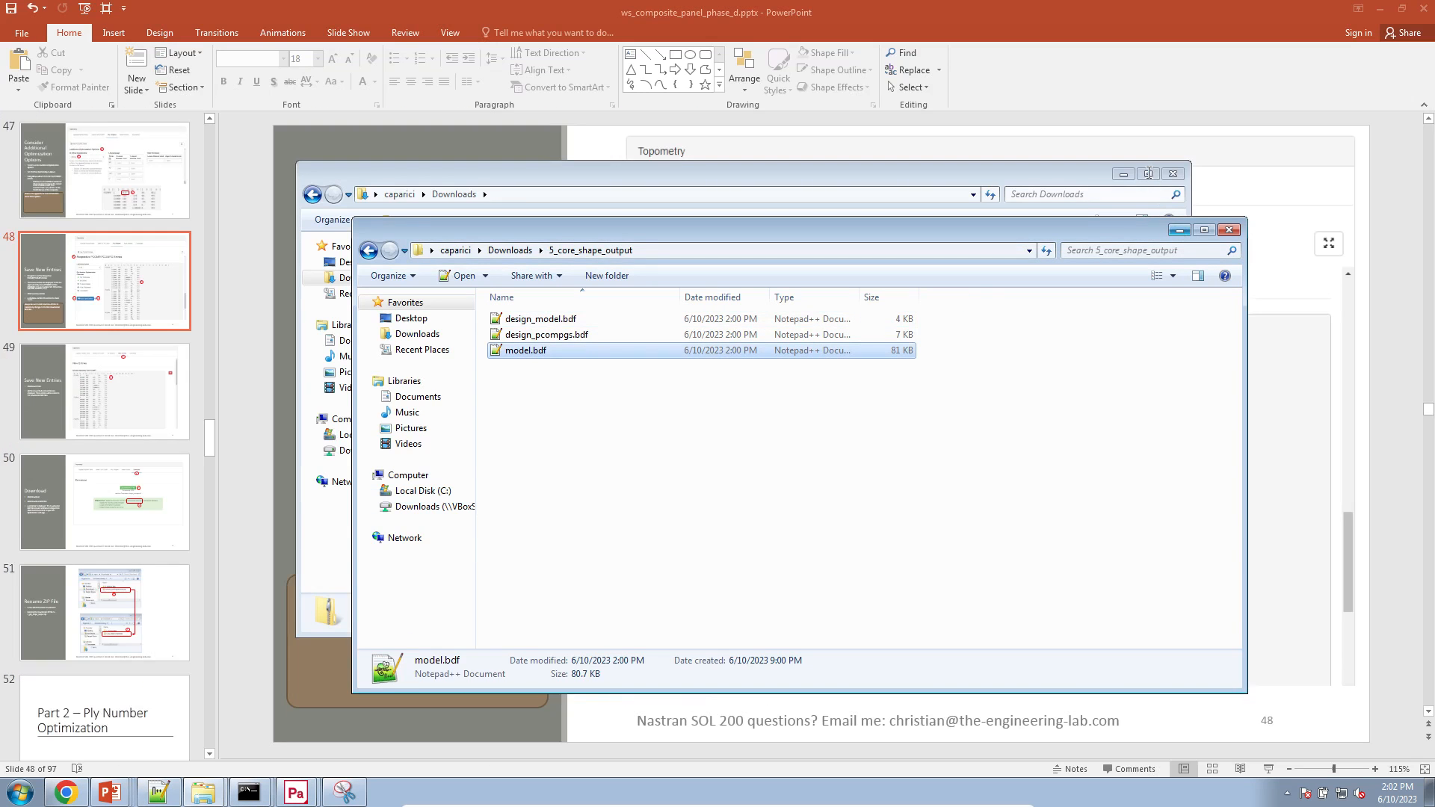
left_click(1228, 230)
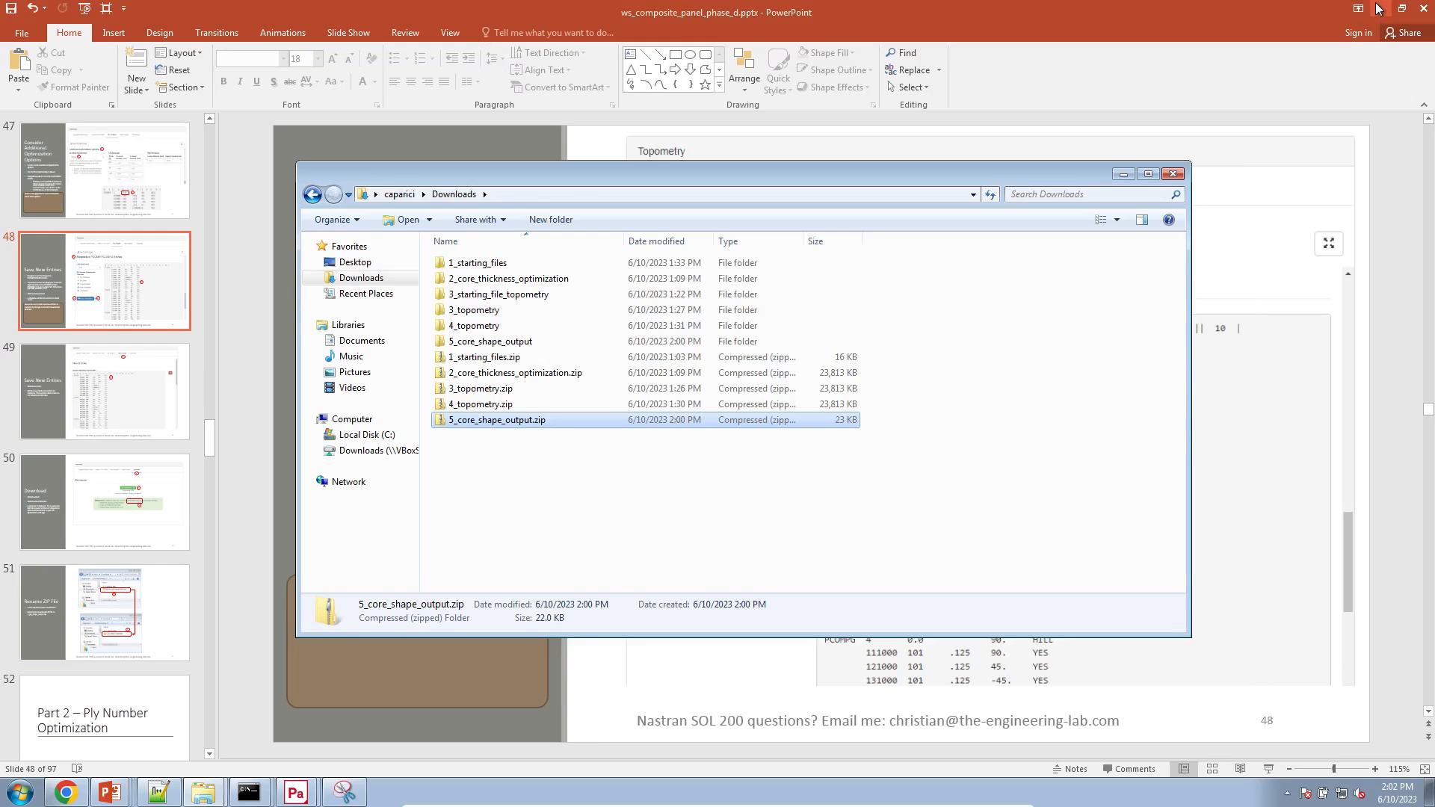
right_click(198, 781)
left_click(180, 764)
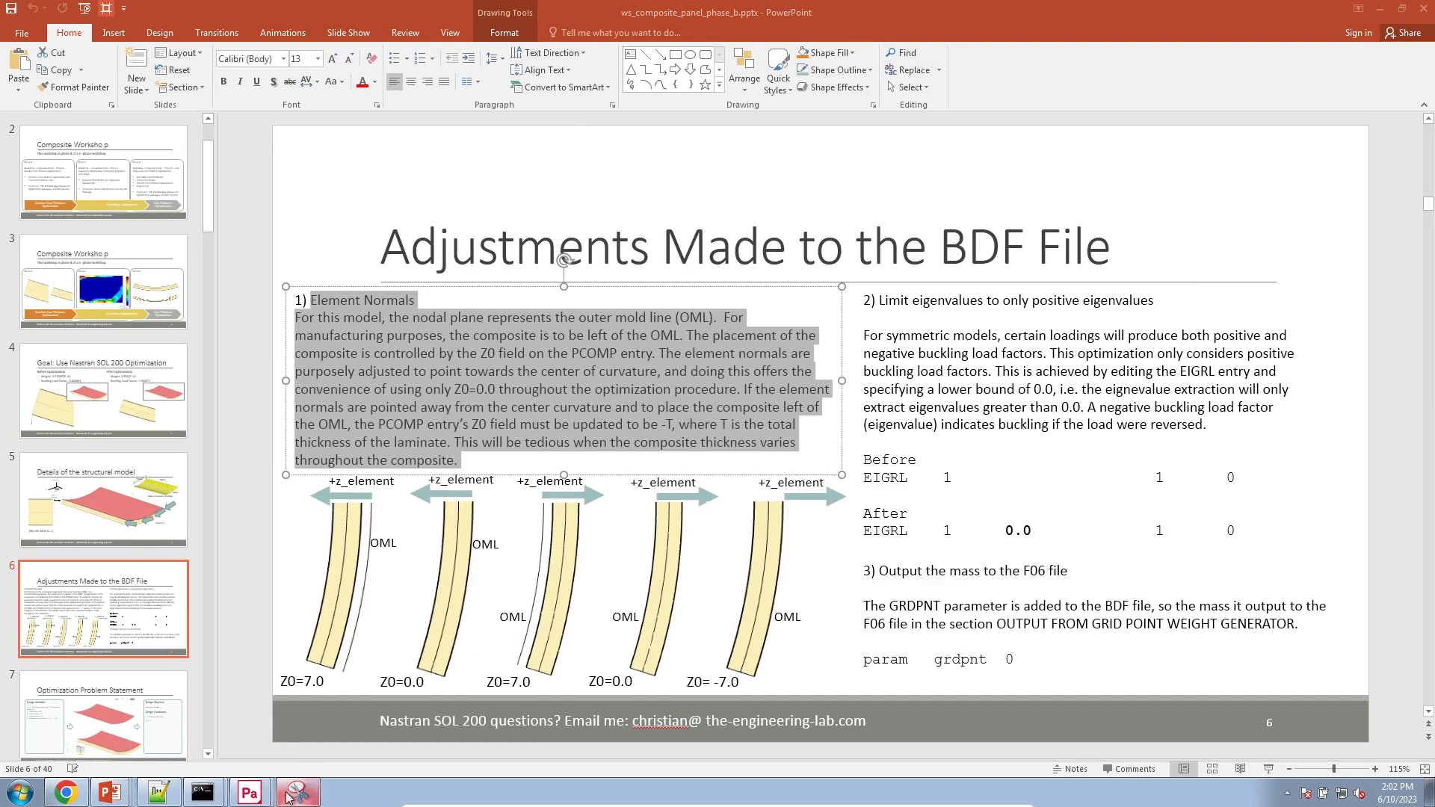
left_click(1381, 11)
left_click(1379, 10)
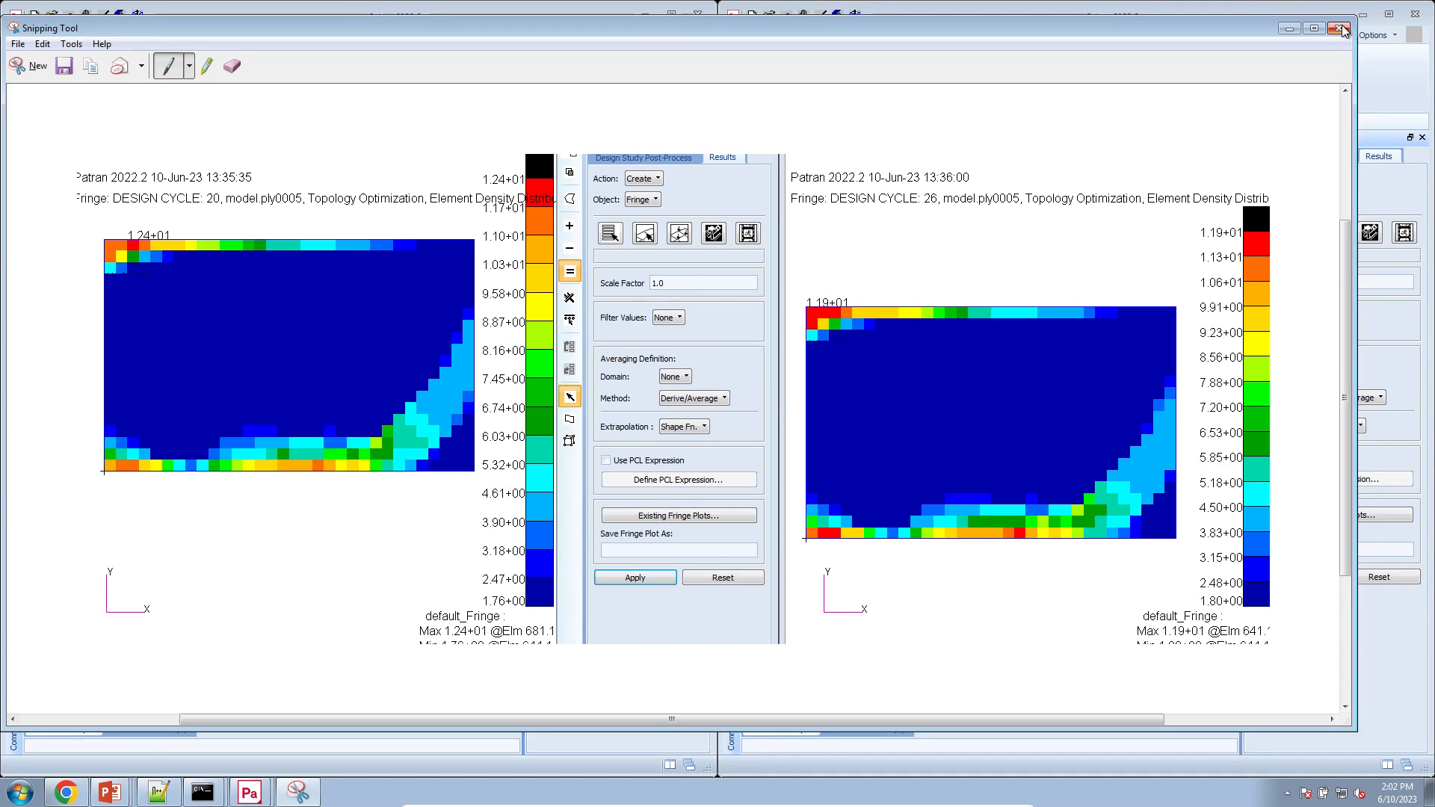
Close the Snipping Tool and exit both Patran 2022.2 sessions
left_click(1338, 29)
left_click(729, 389)
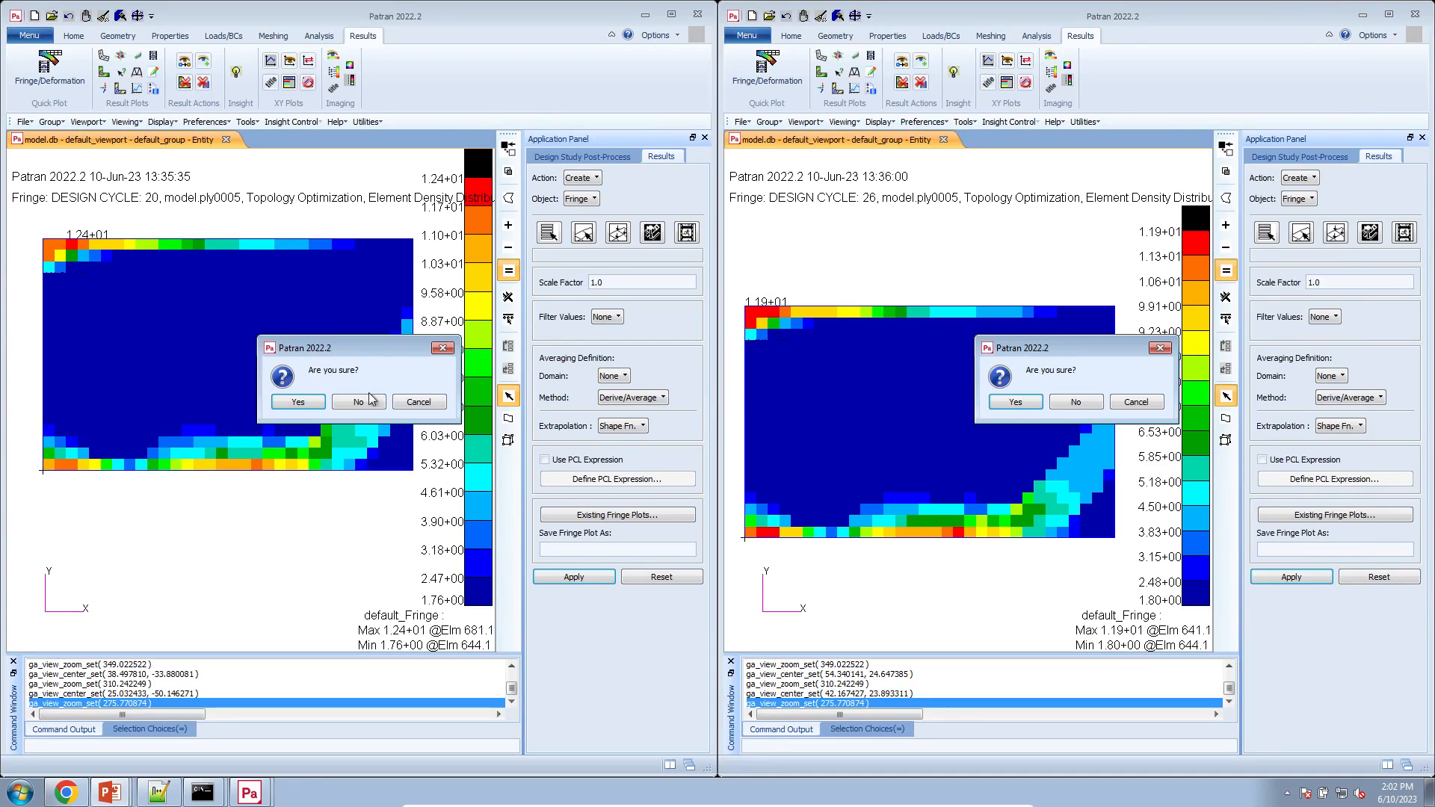
left_click(321, 402)
left_click(1014, 404)
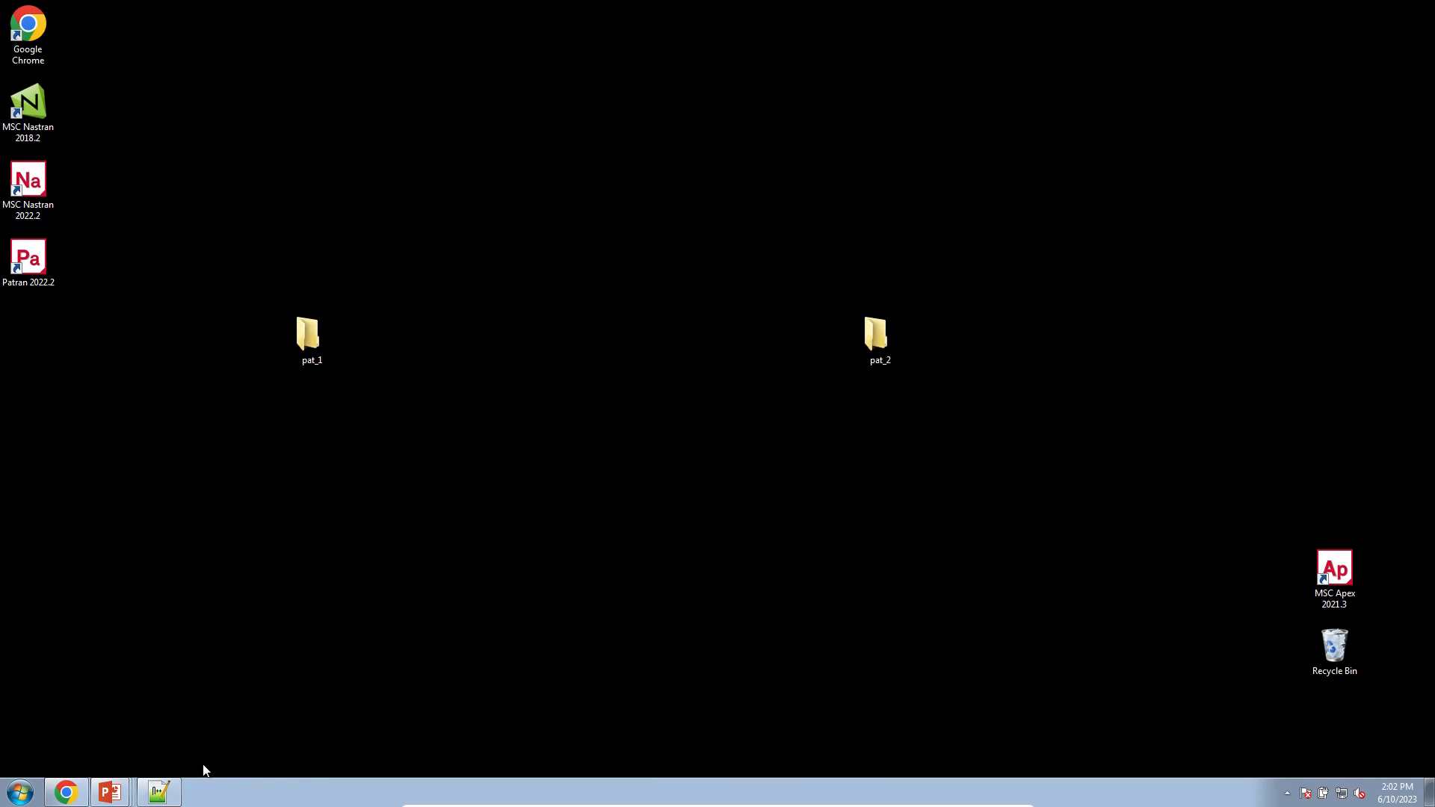
Switch to Chrome and upload design_model.bdf, design_pcompgs.bdf and model.bdf from Downloads\5_core_shape_output to the Optimization app
left_click(66, 793)
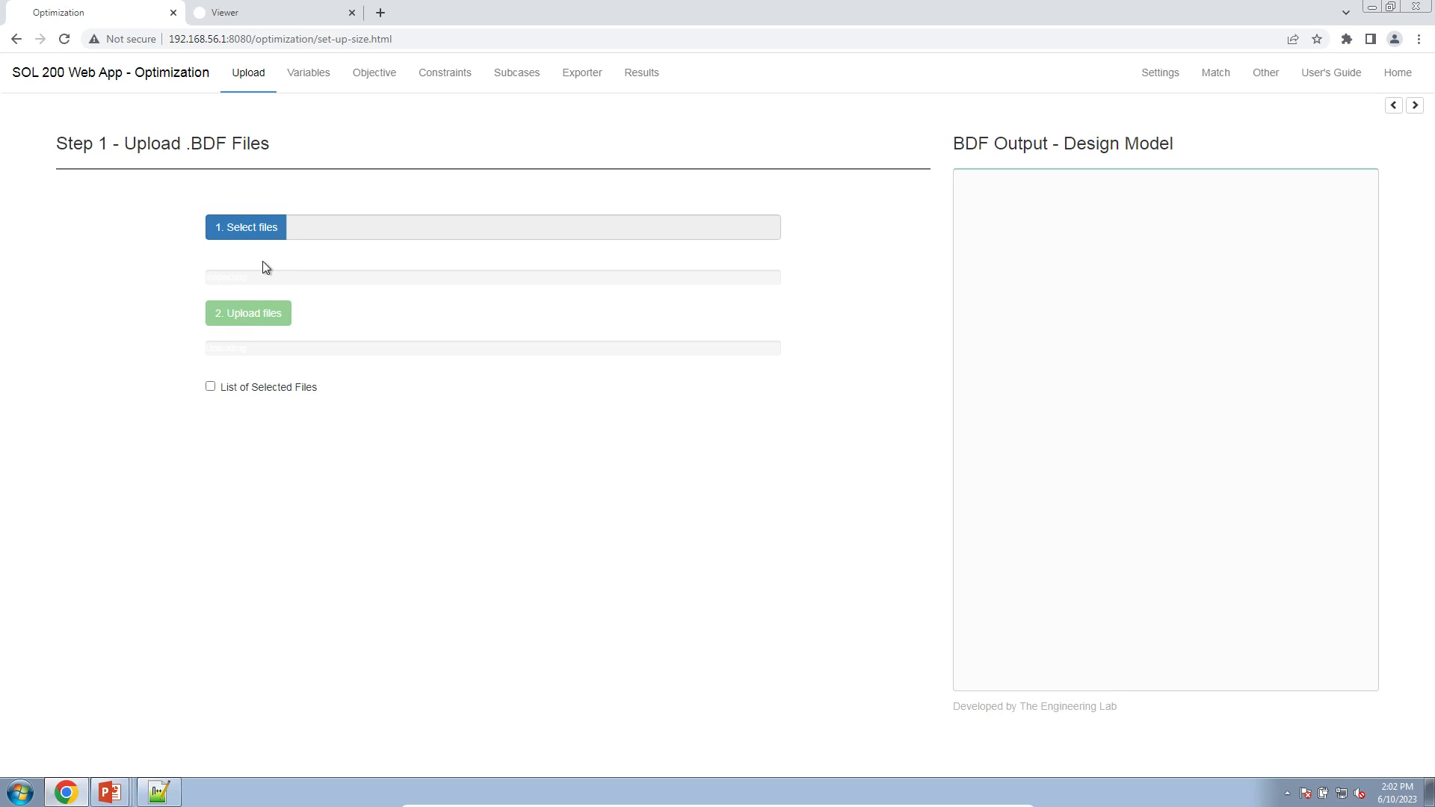
left_click(267, 228)
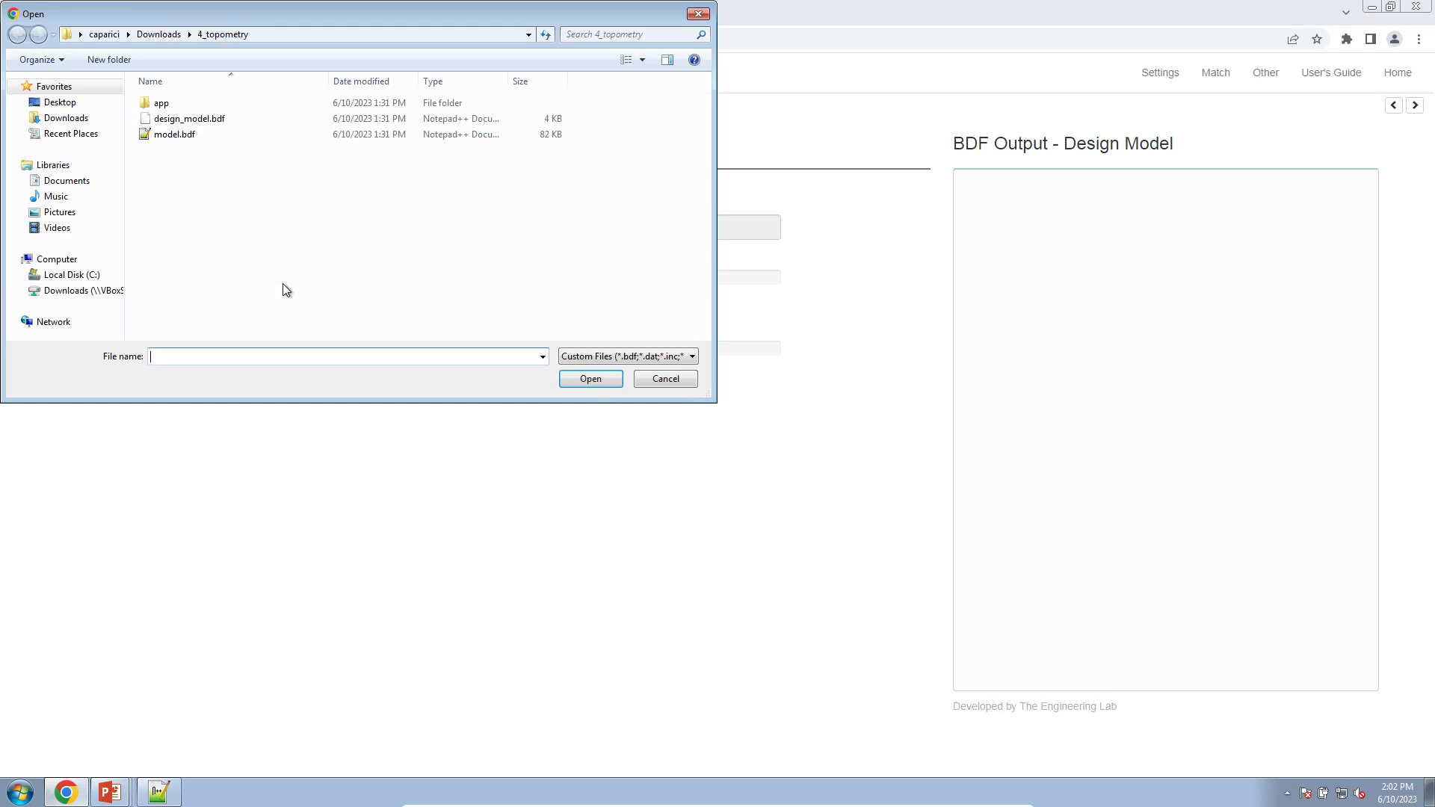
left_click(86, 118)
double_click(192, 182)
left_click_drag(202, 216, 200, 73)
left_click(586, 379)
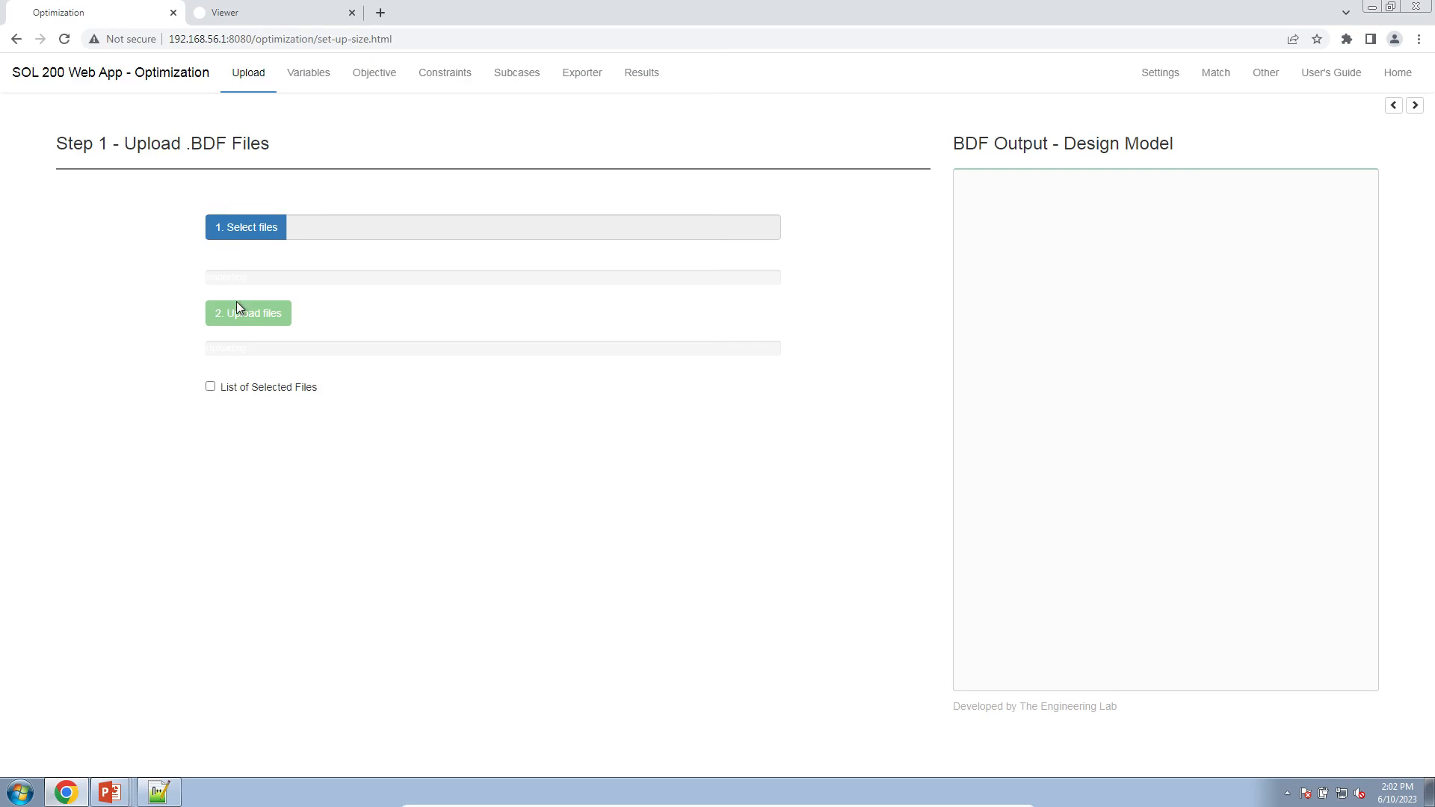
left_click(241, 319)
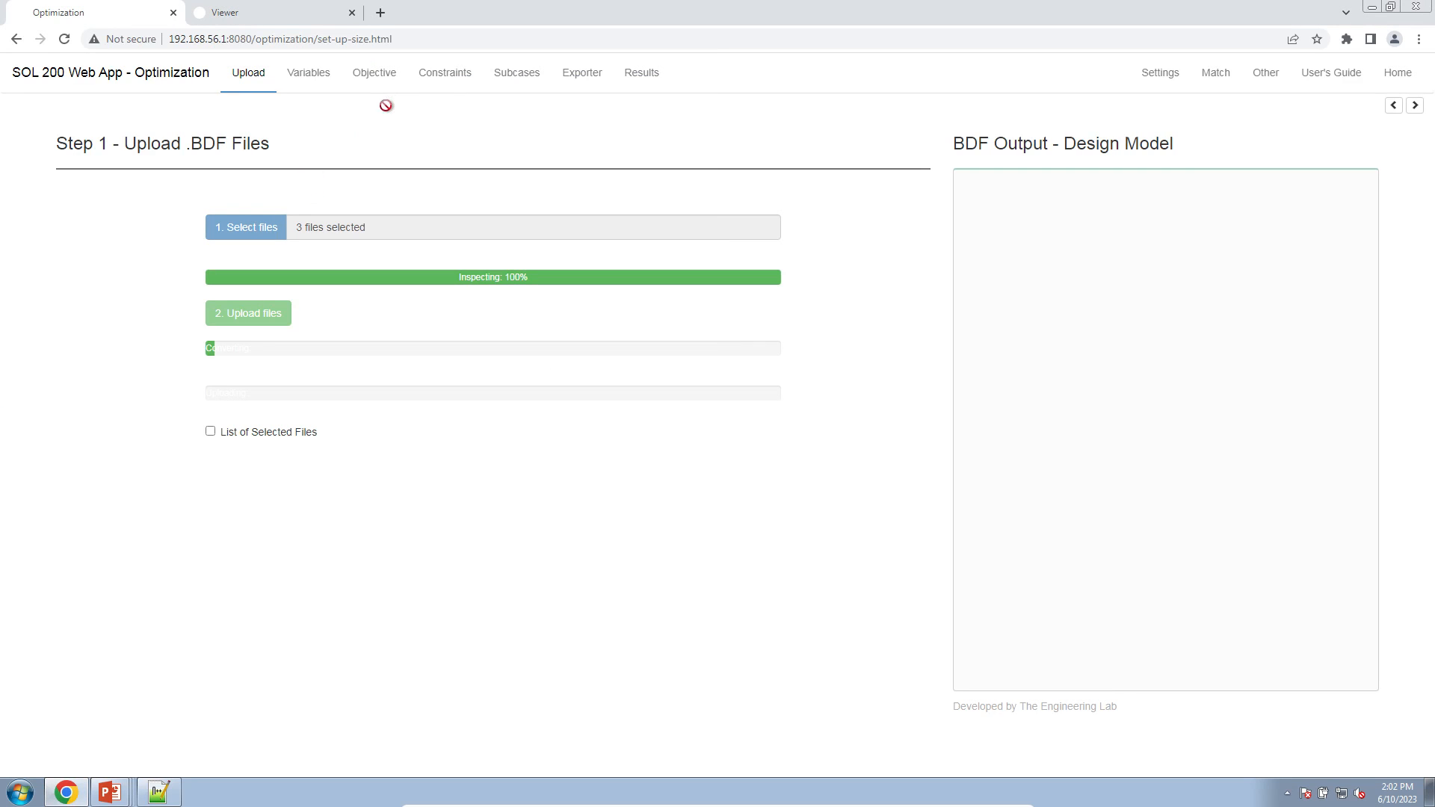
Review the imported objective, constraints and subcases, and examine the size variables, including the Step 4 design variables
left_click(373, 73)
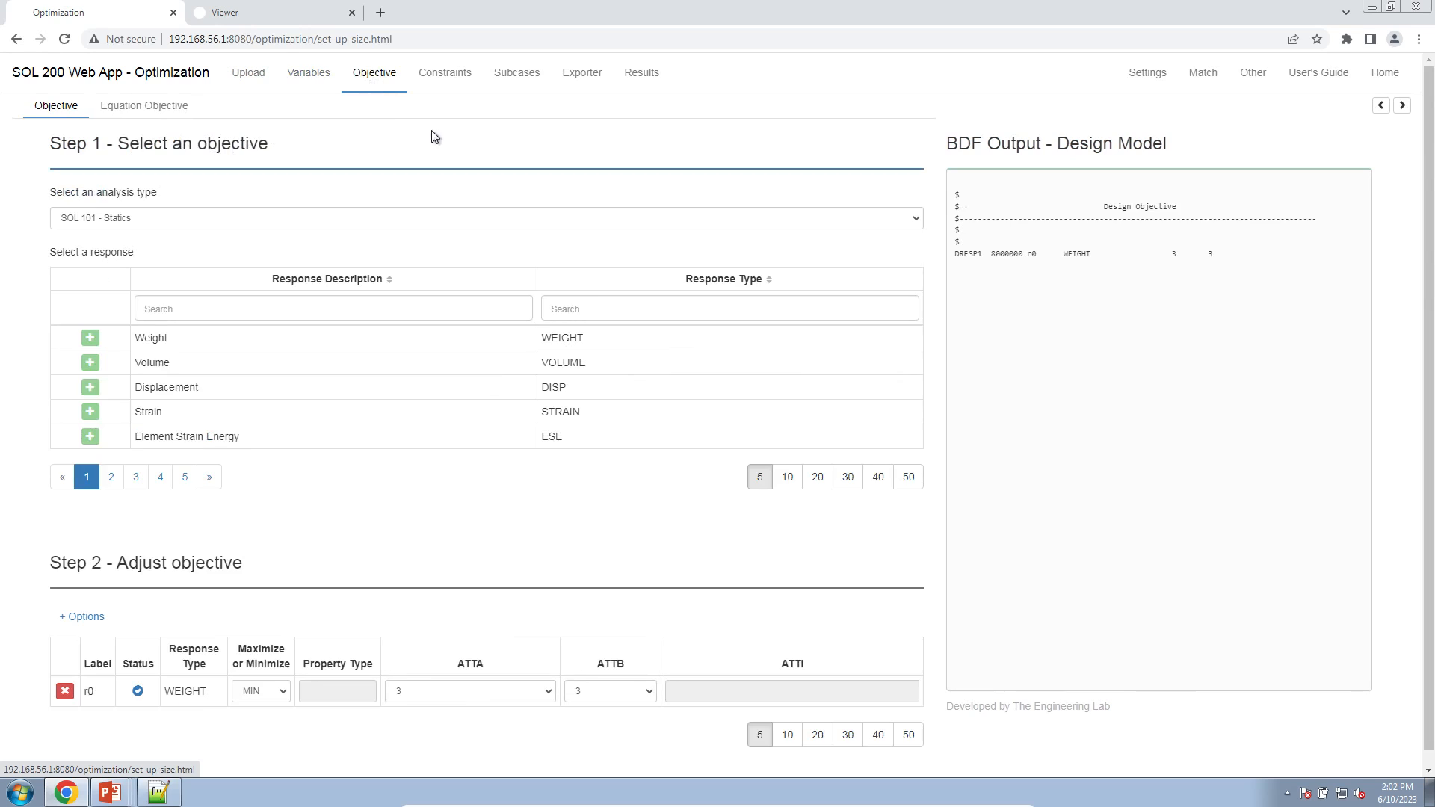
left_click(441, 89)
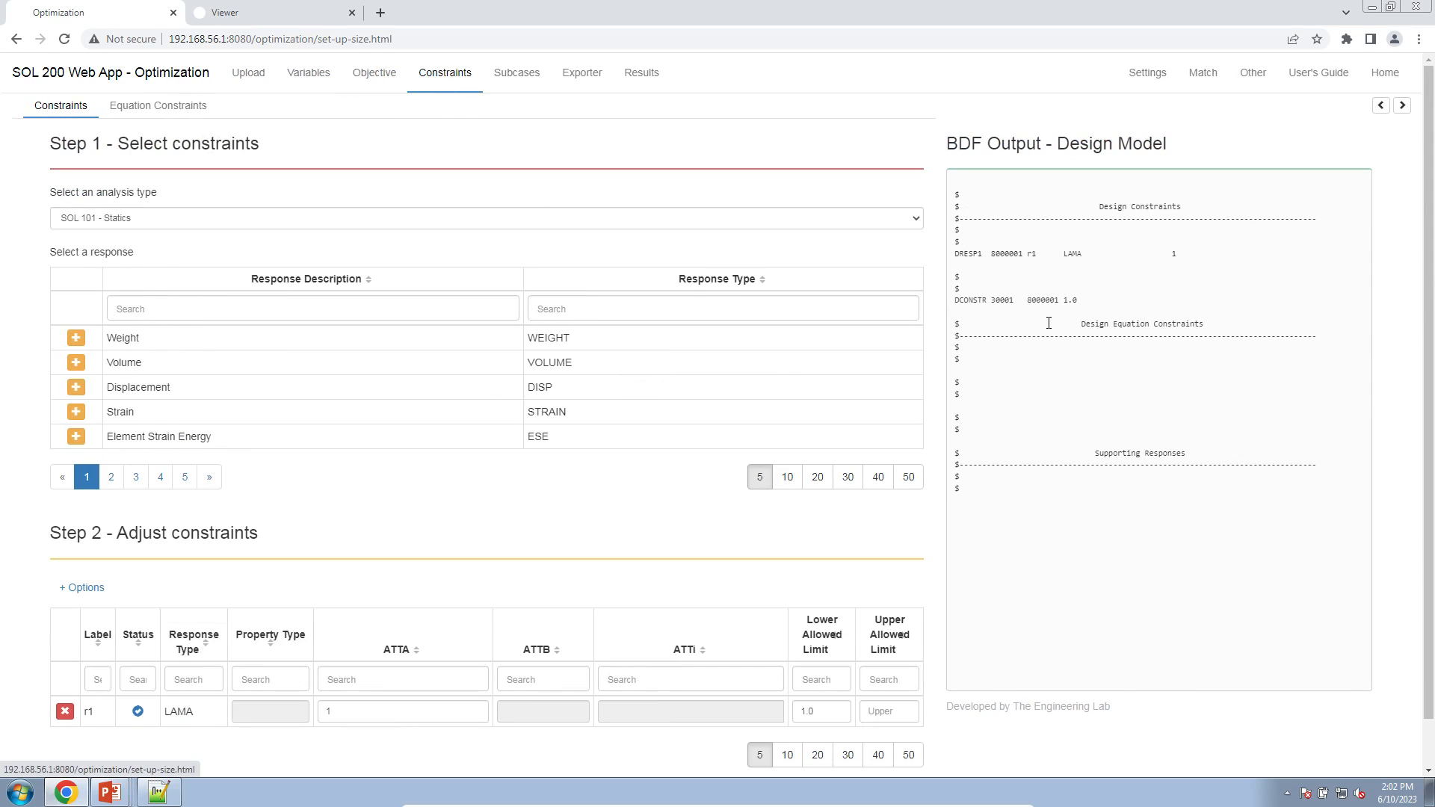
left_click(508, 88)
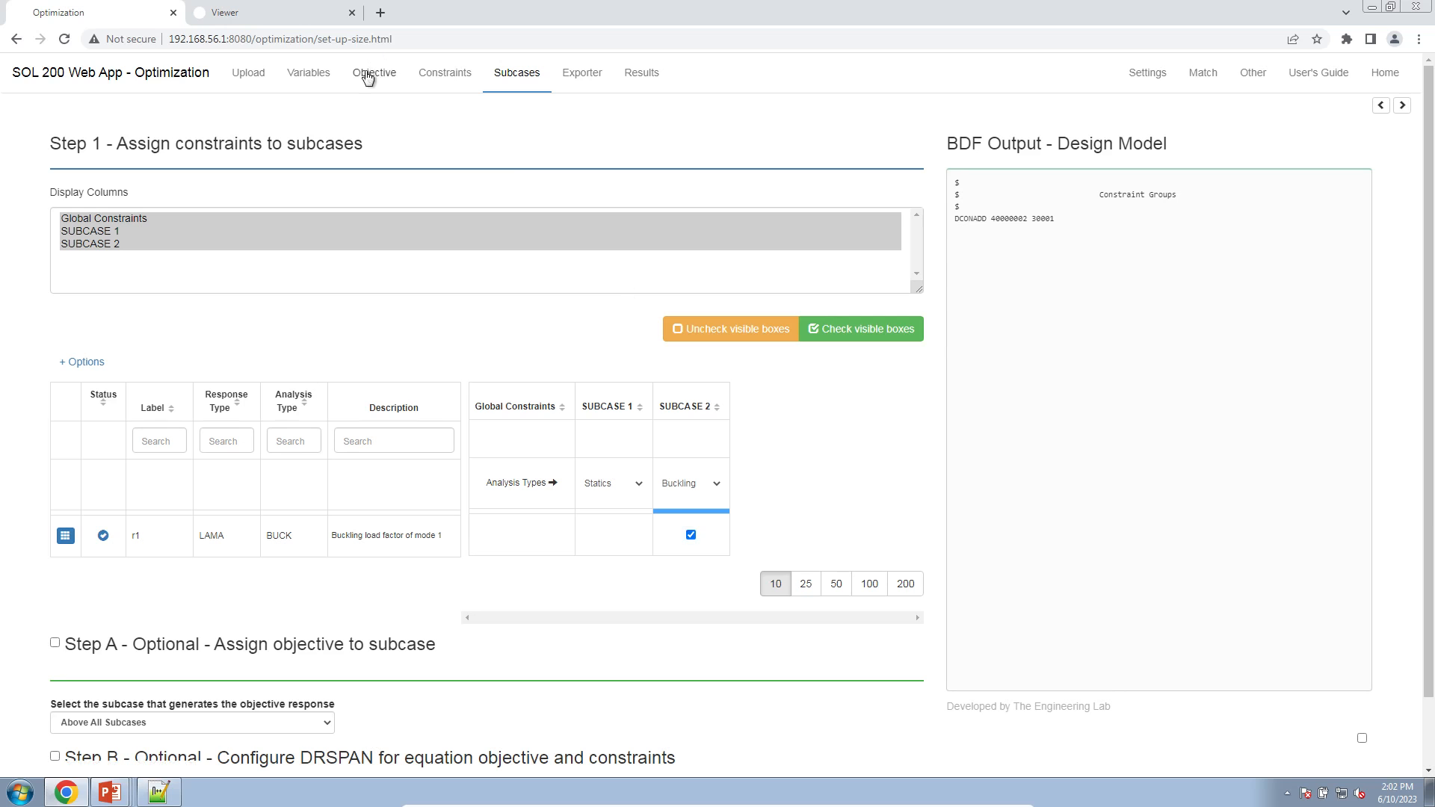
left_click(308, 72)
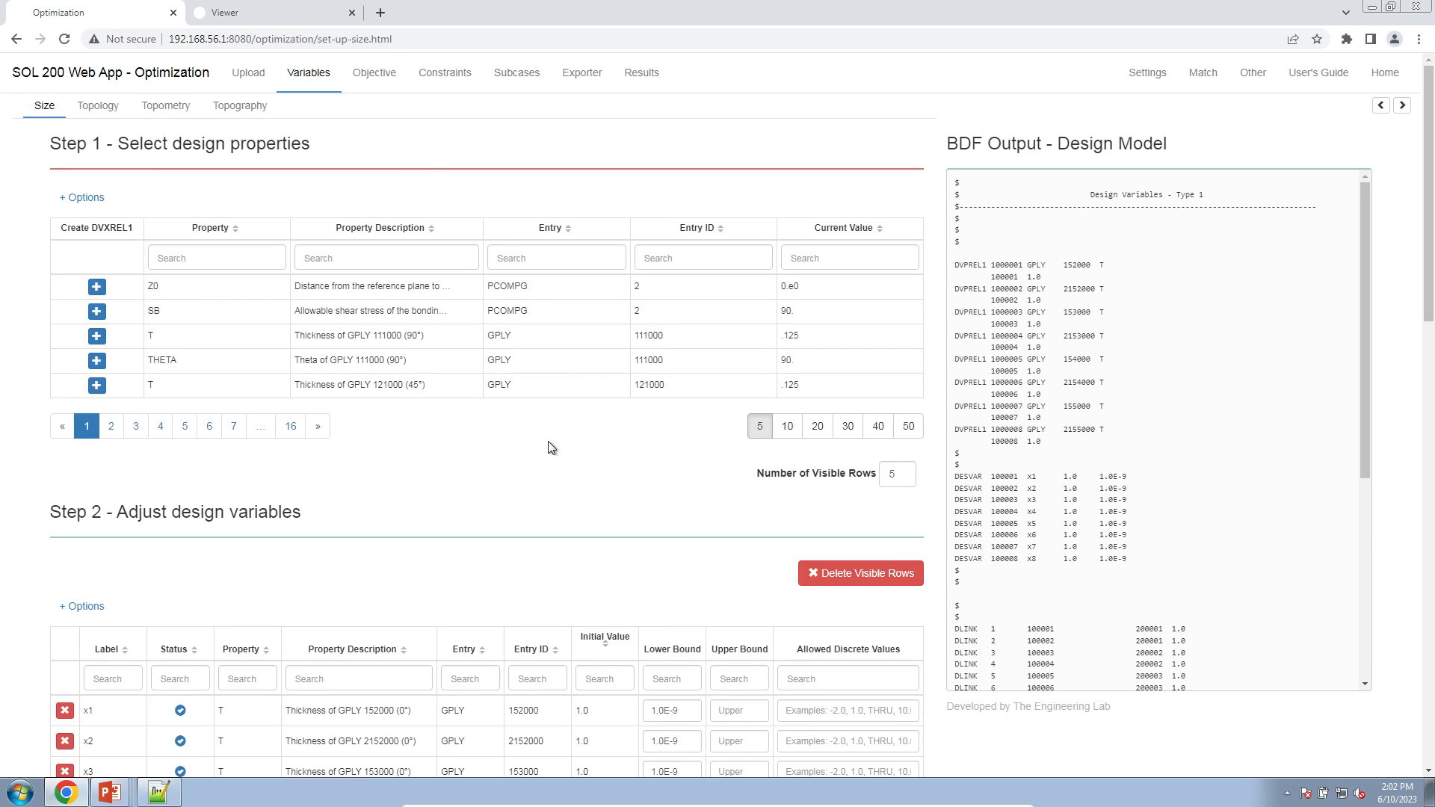
scroll(548, 448, "down", 15)
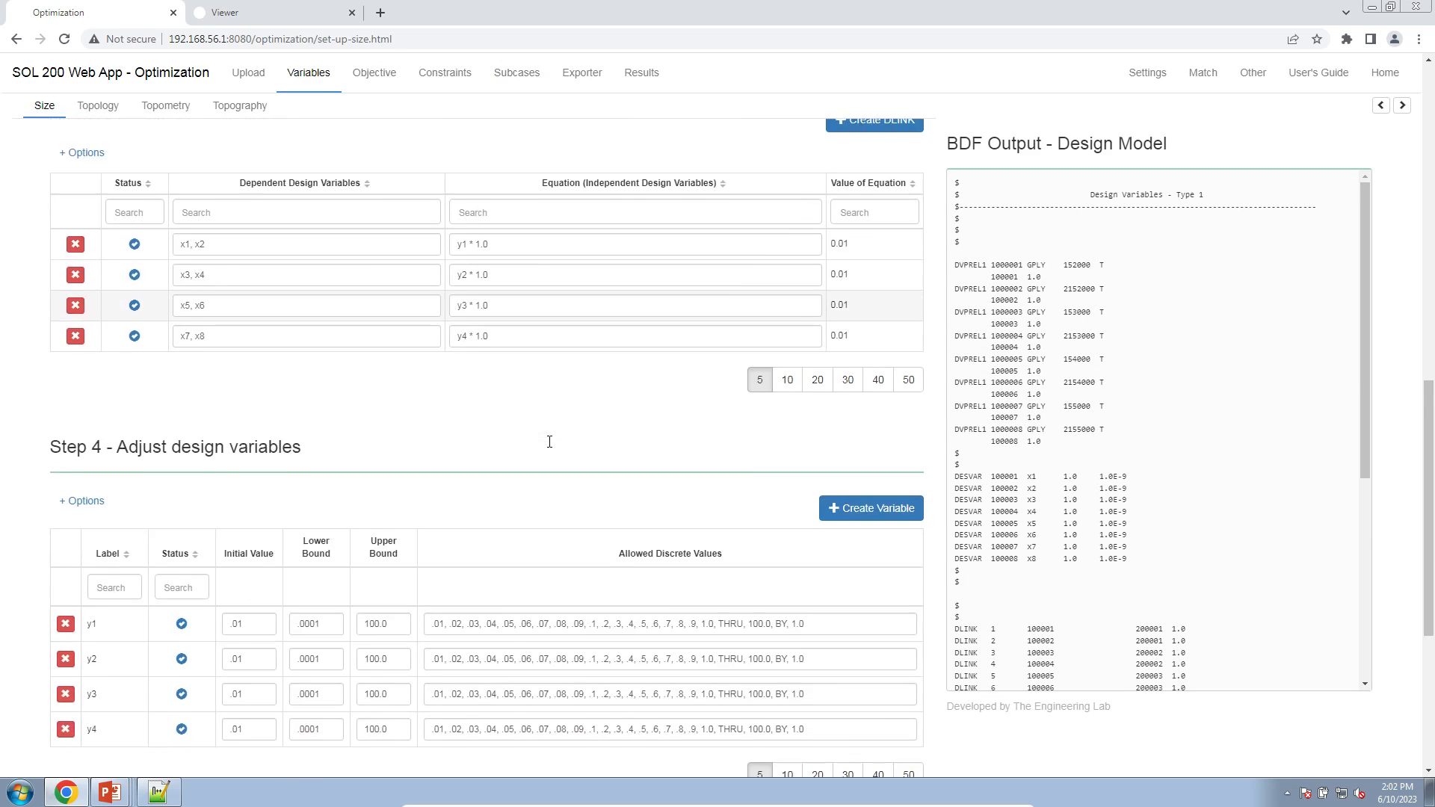
scroll(548, 441, "down", 5)
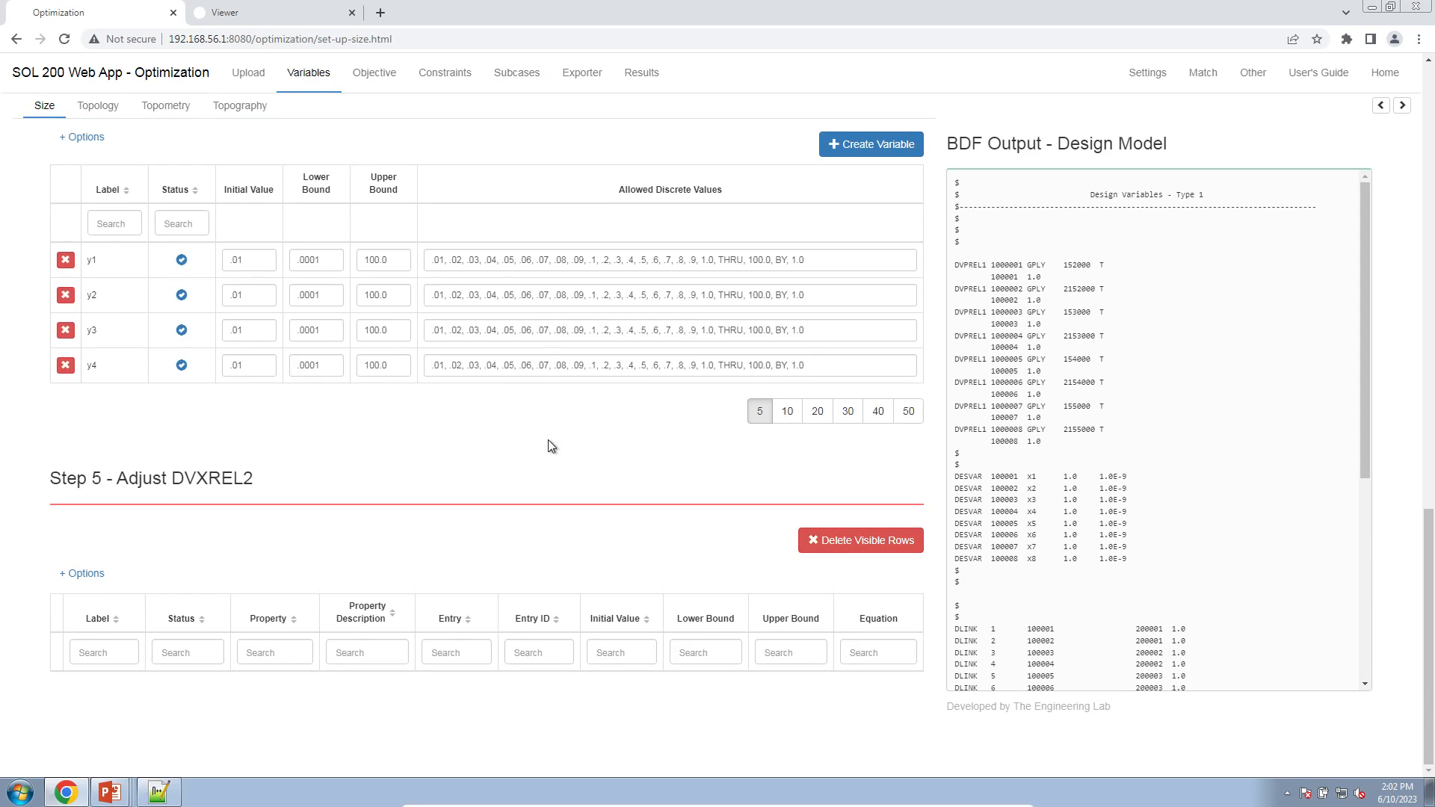
scroll(550, 444, "up", 3)
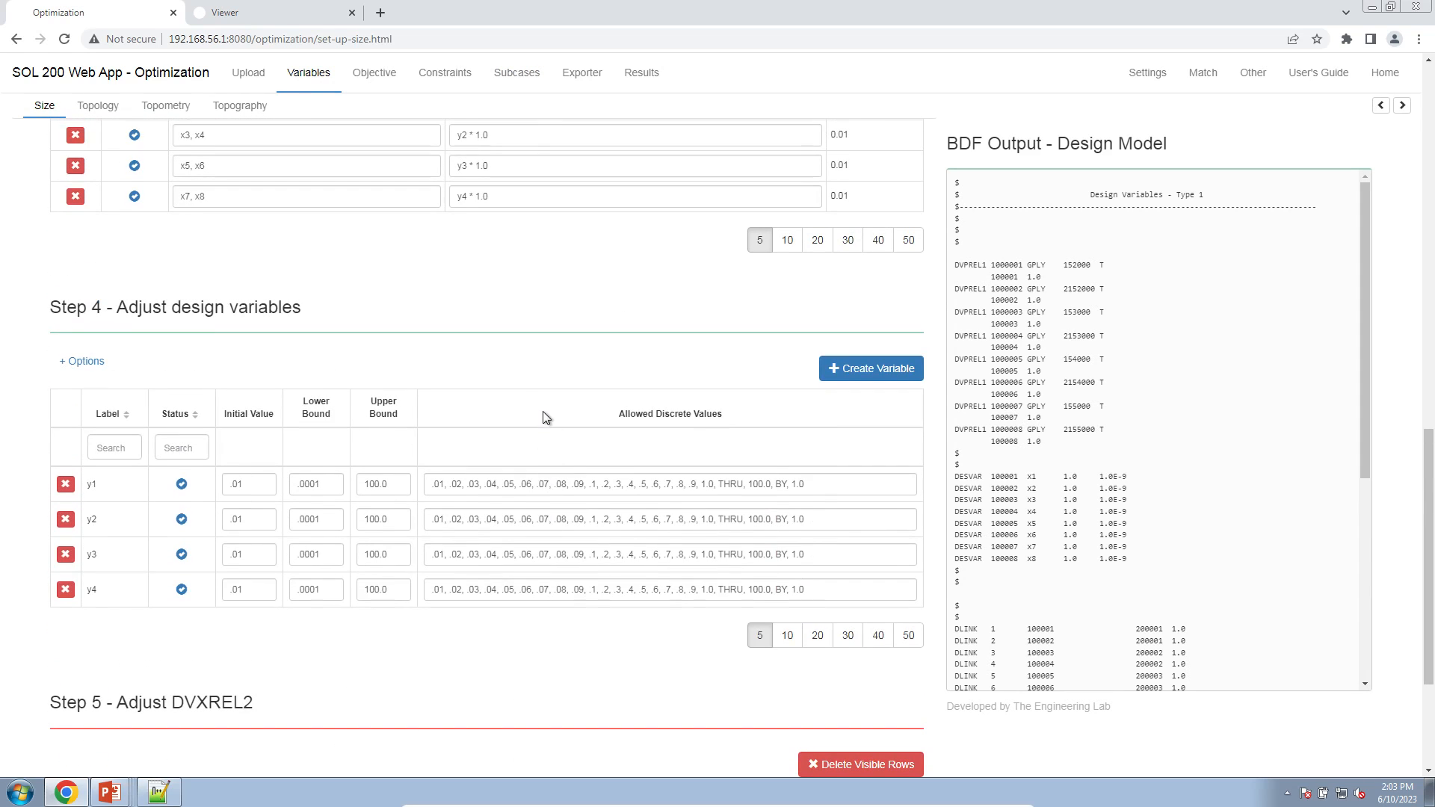
Switch to PowerPoint and read the Variables instructions on slide 55 of ws_composite_panel_phase_d.pptx
left_click(110, 791)
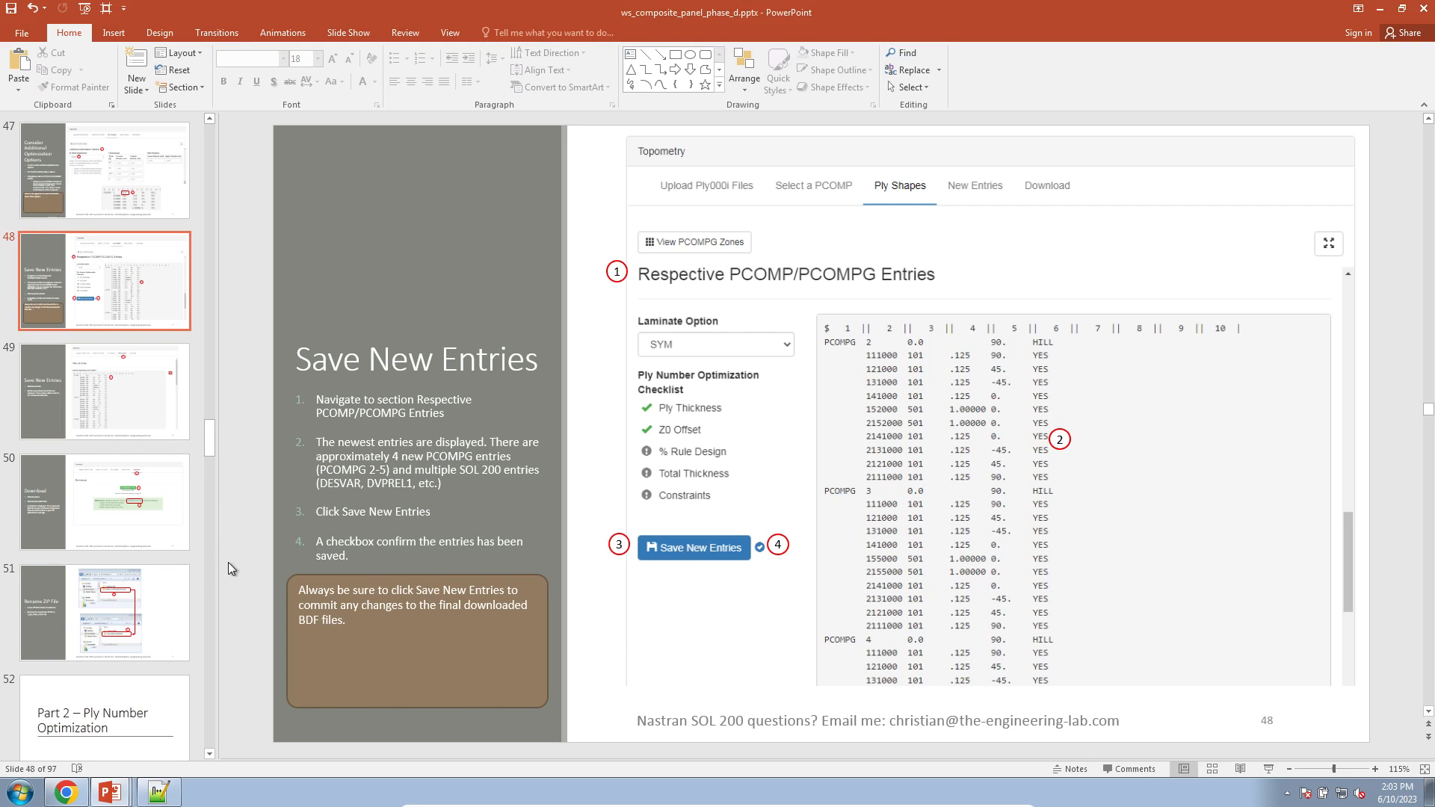
scroll(74, 626, "down", 7)
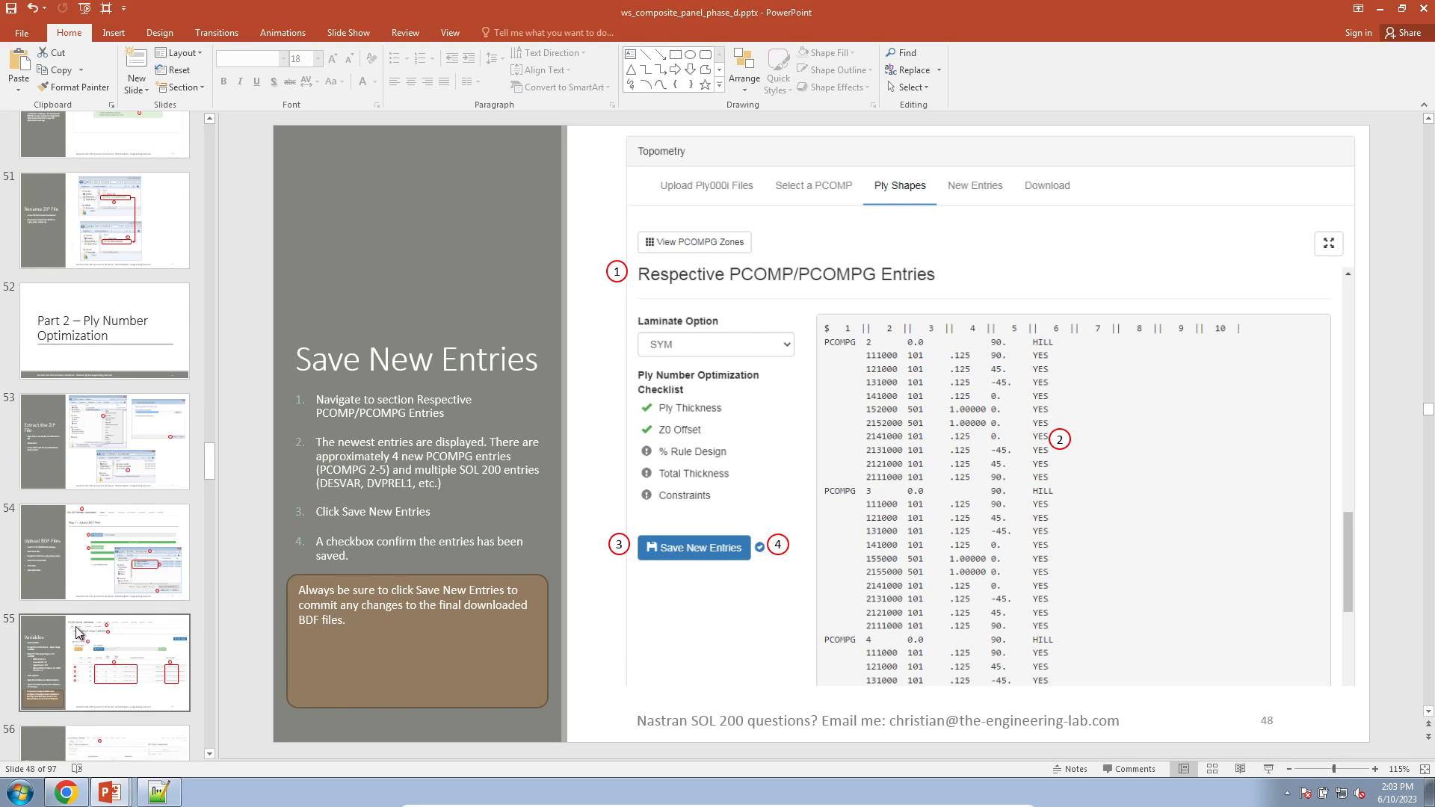
left_click(152, 289)
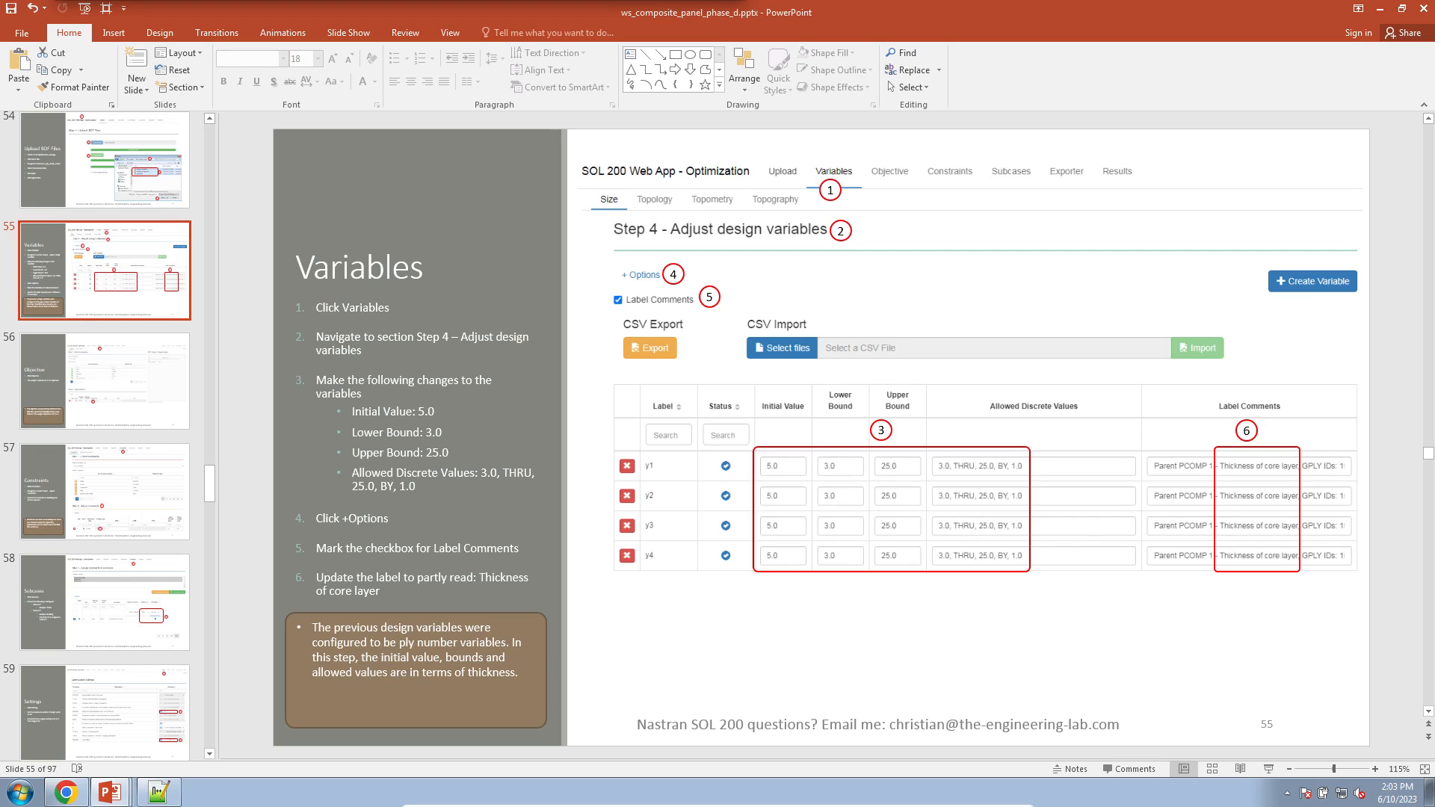
Switch back to Chrome, show the Label Comments column for the Step 4 design variables and widen the table area
left_click(65, 793)
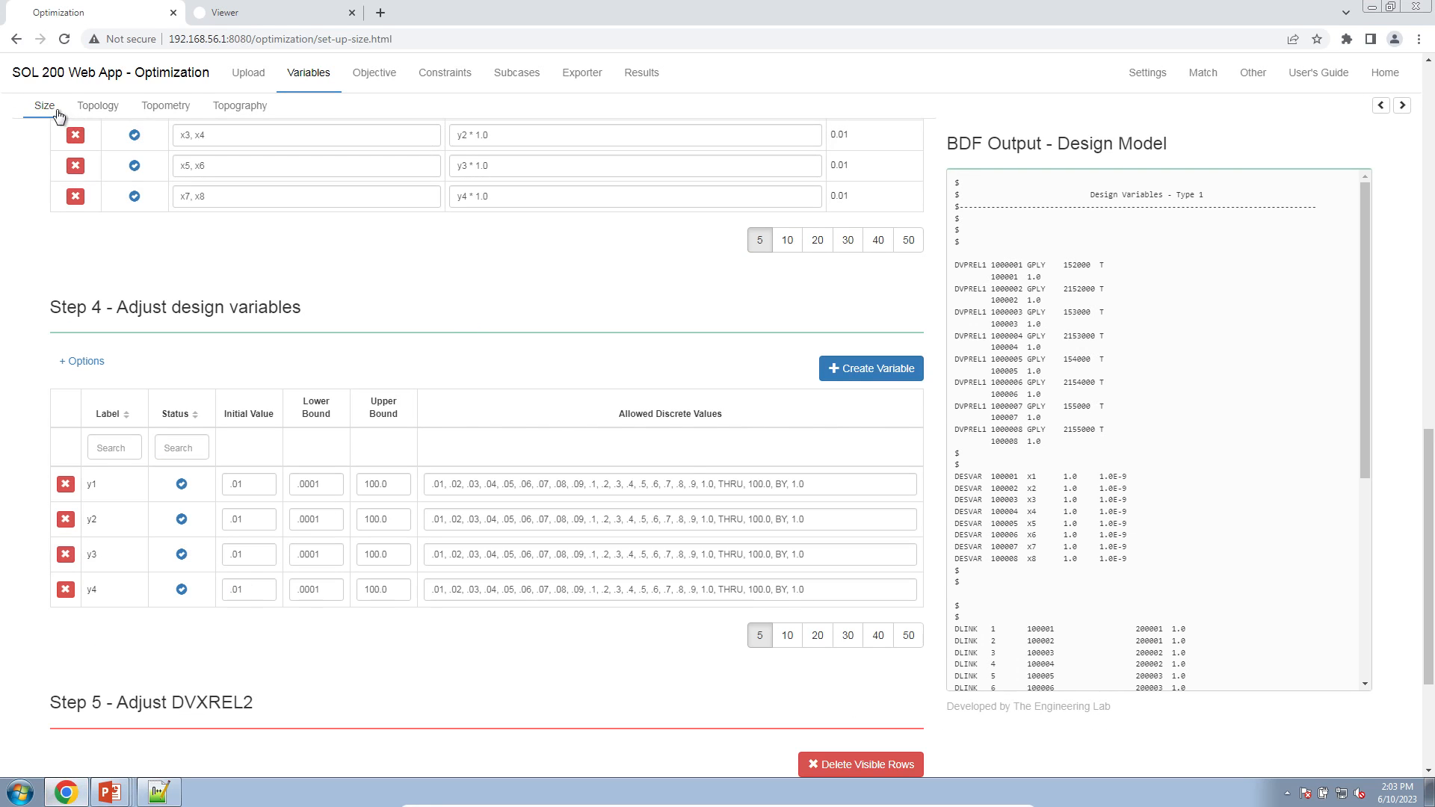
triple_click(190, 305)
left_click(136, 341)
scroll(137, 341, "down", 1)
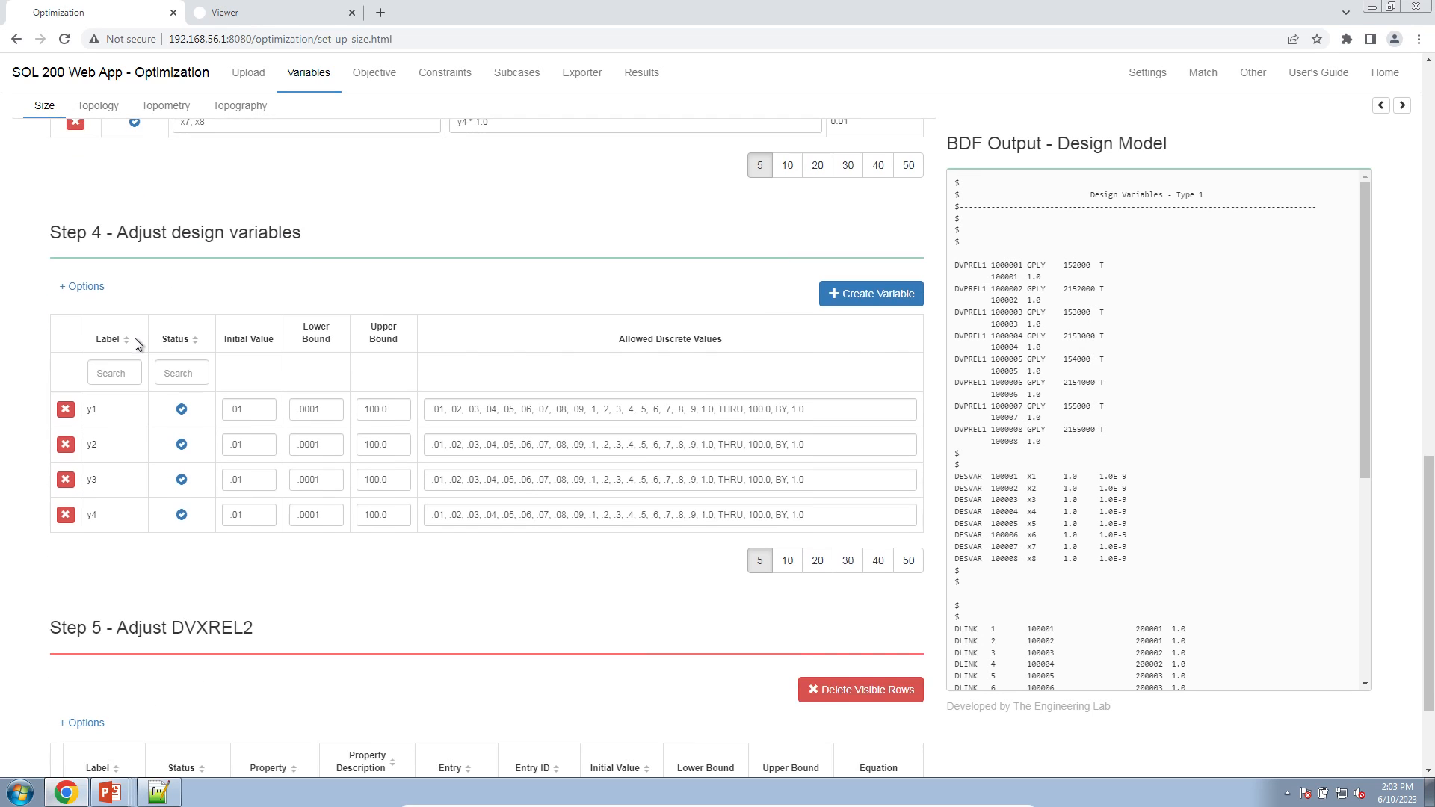
left_click(87, 292)
left_click(106, 317)
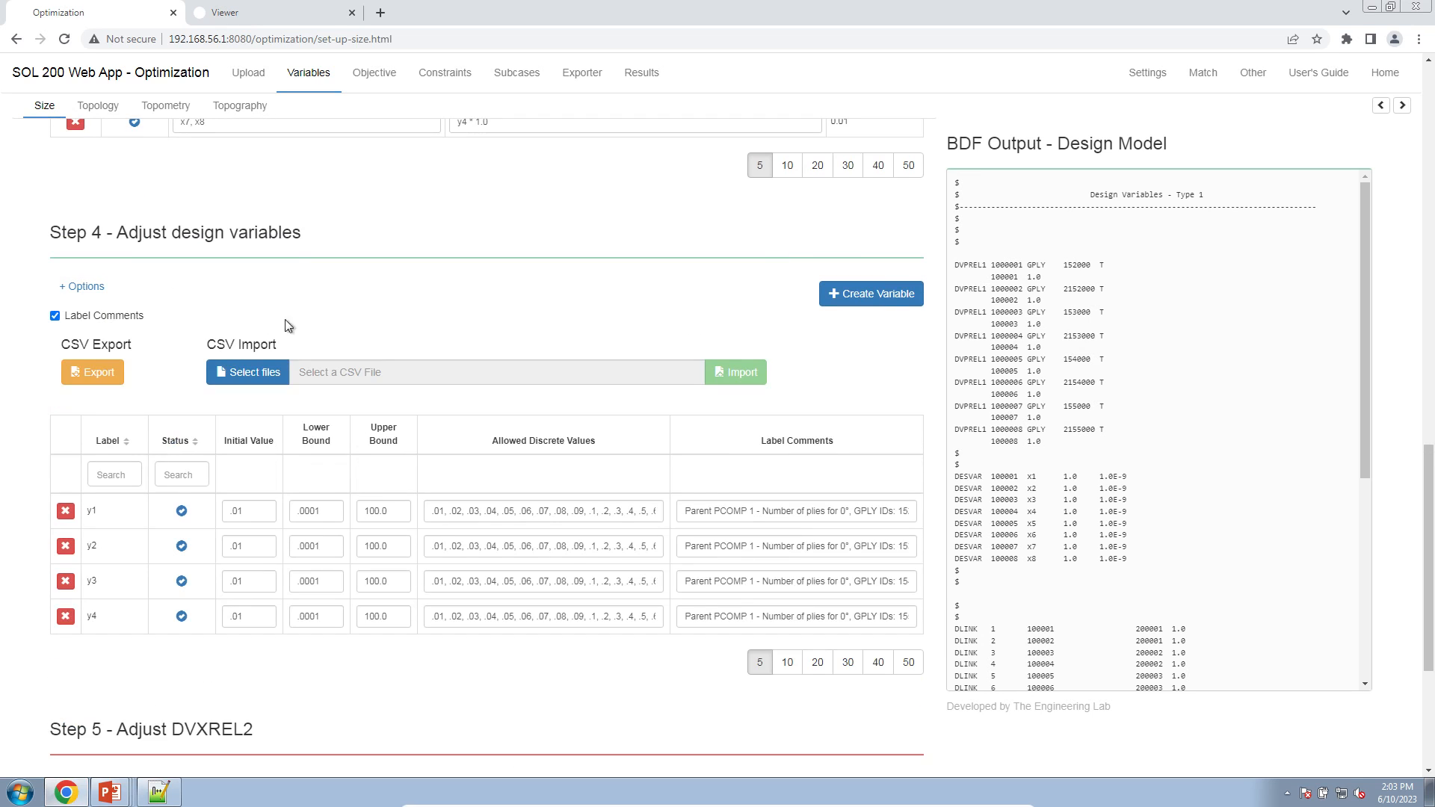
left_click(1402, 105)
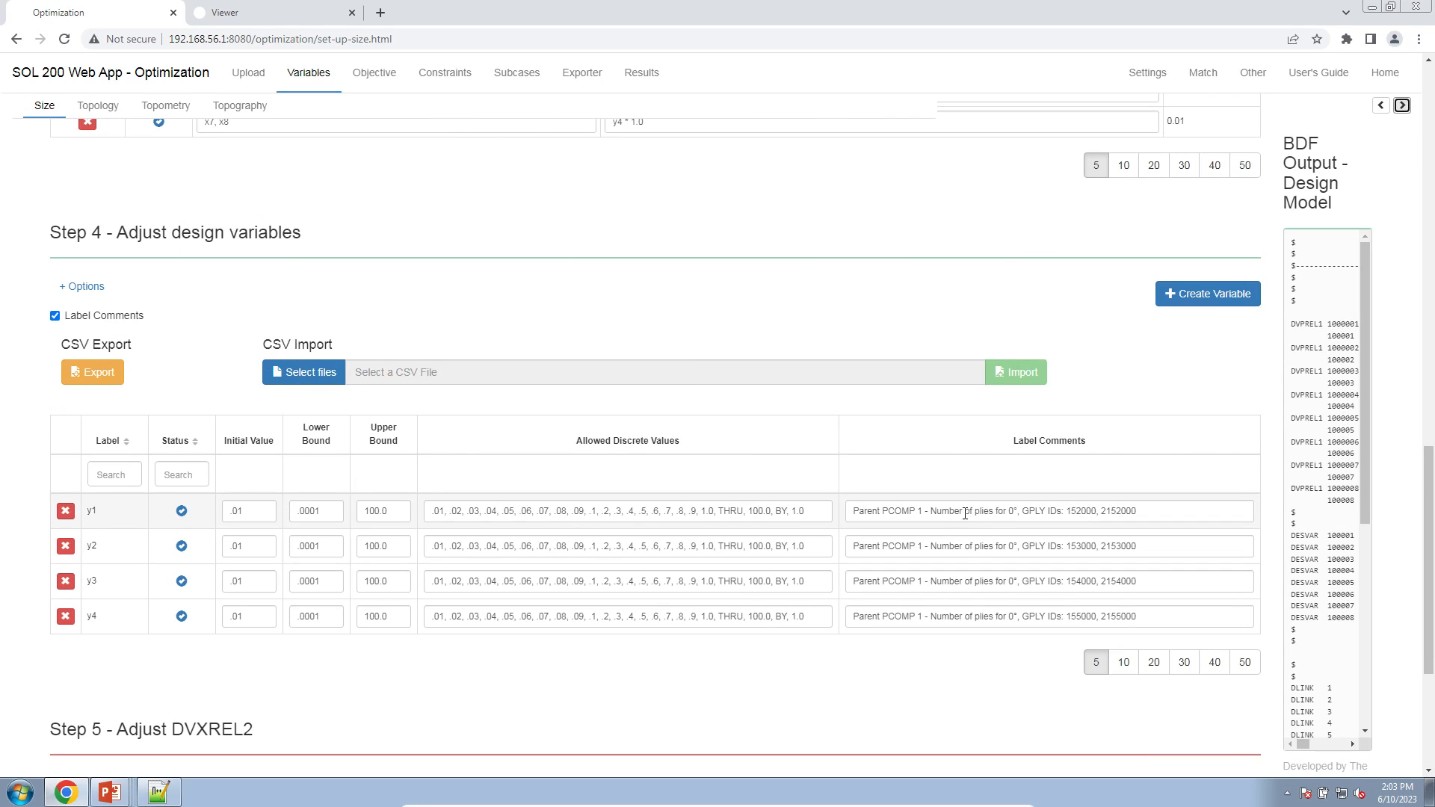
Replace "Number of plies for 0°" with "Thicknes of core layer" in y1's label comment
left_click_drag(918, 512, 1166, 510)
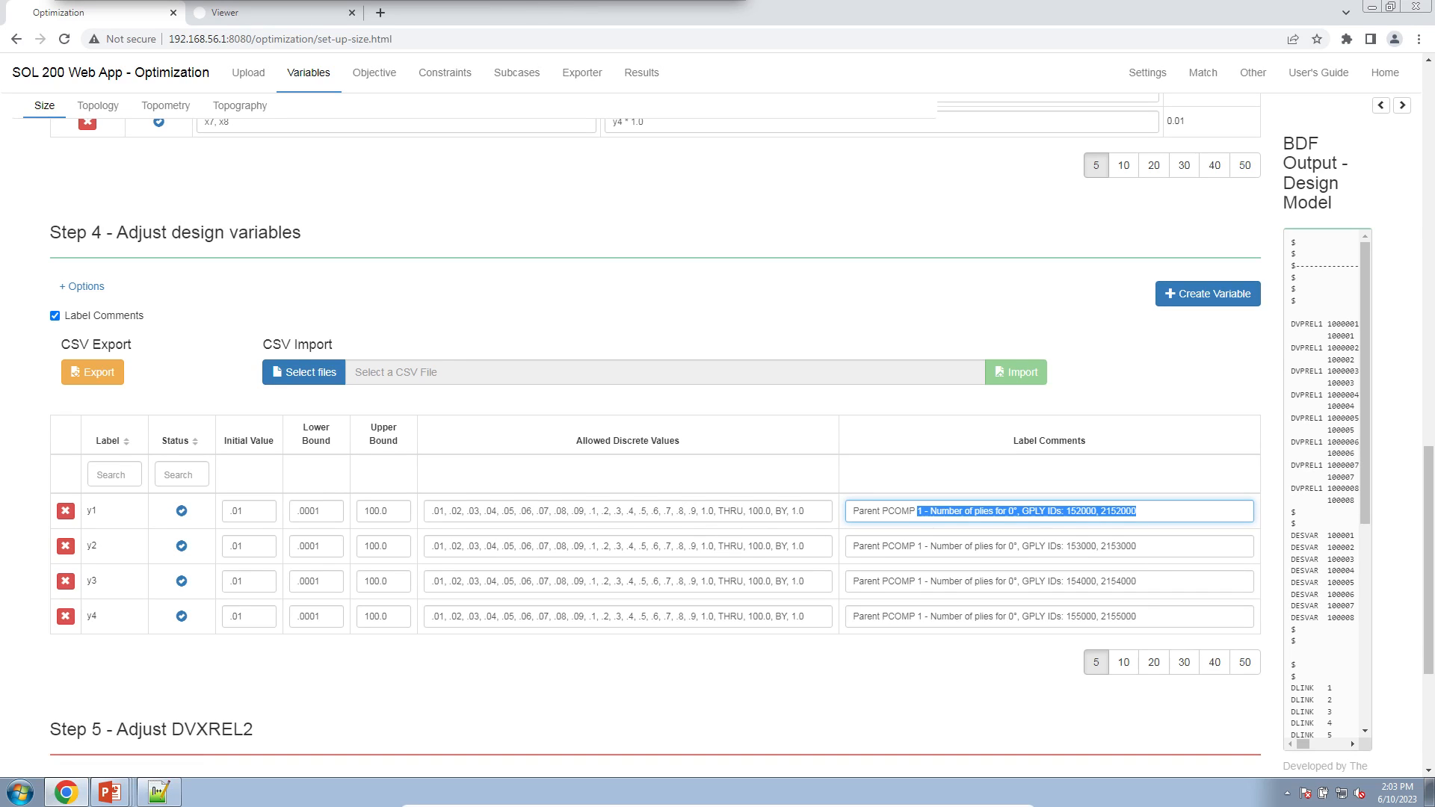
left_click(932, 514)
left_click_drag(932, 513, 1005, 508)
type("Thi")
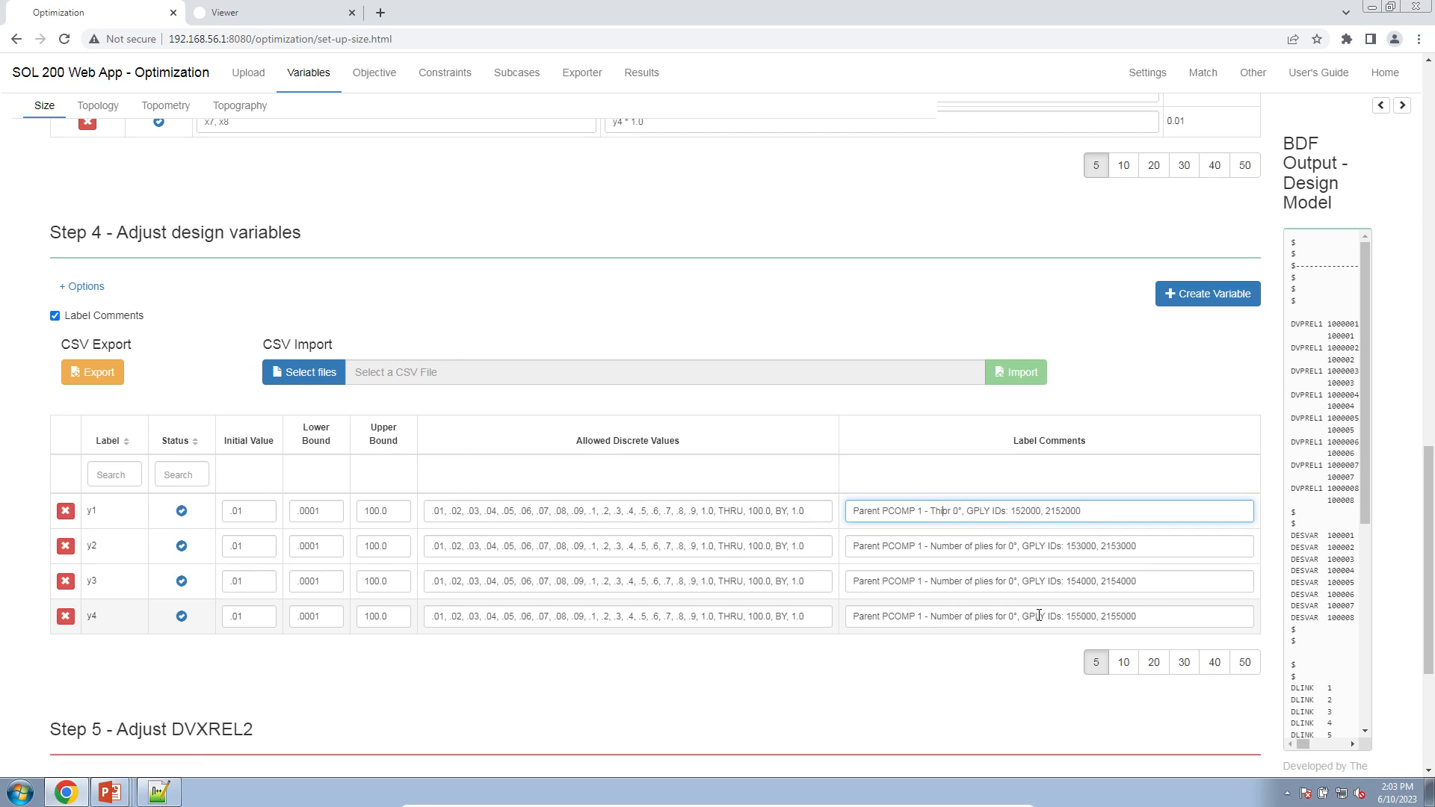
type("cknes of core ")
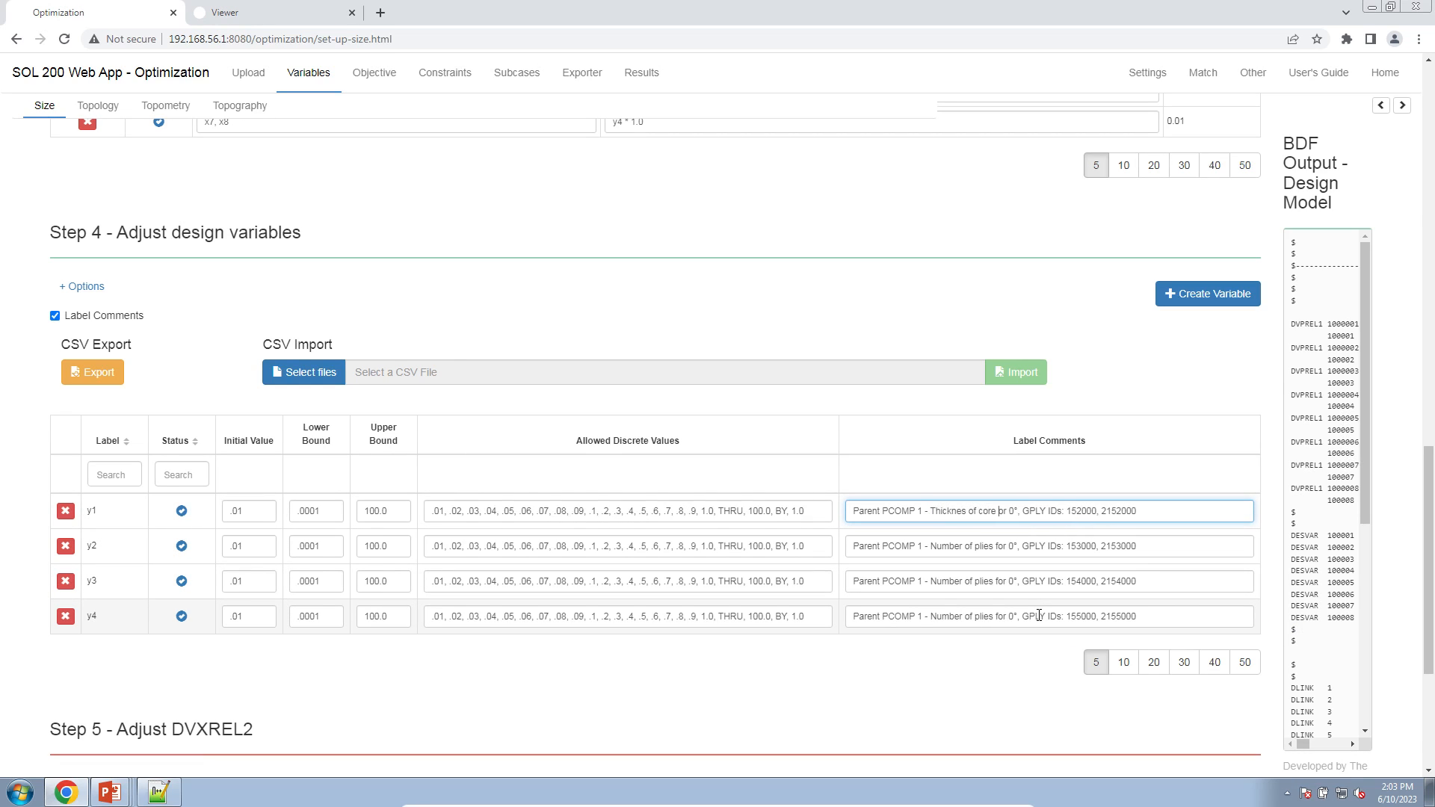
type("layer")
key("Delete")
key("Delete")
key("Delete")
key("Delete")
key("Delete")
Replace the ply number wording with "Thicknes of core layer" in the label comments of y2, y3 and y4
left_click_drag(931, 510, 930, 545)
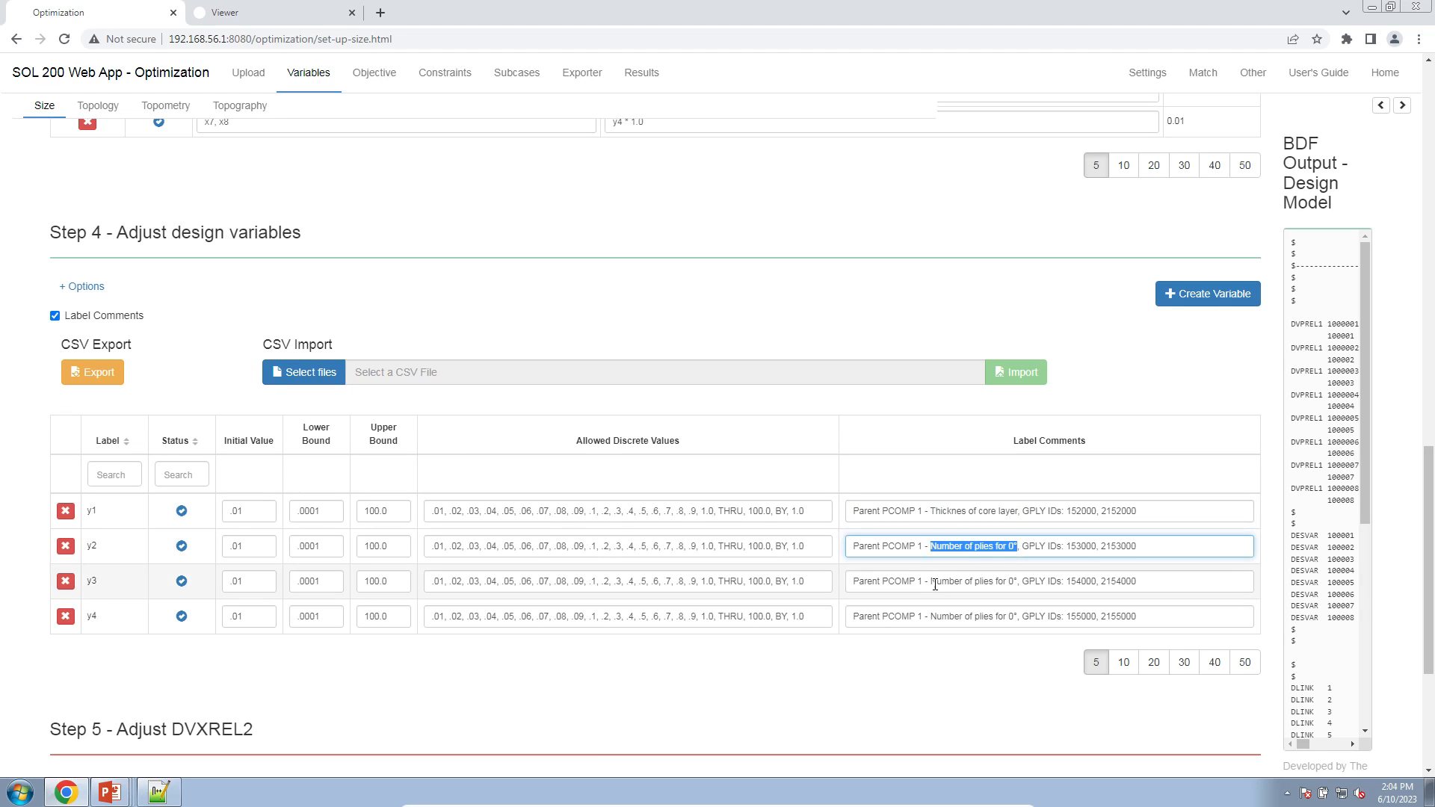
type("Thicknes of core layer")
left_click_drag(931, 582, 931, 616)
type("Thicknes of core layer")
type("Thicknes of core layer")
left_click(994, 657)
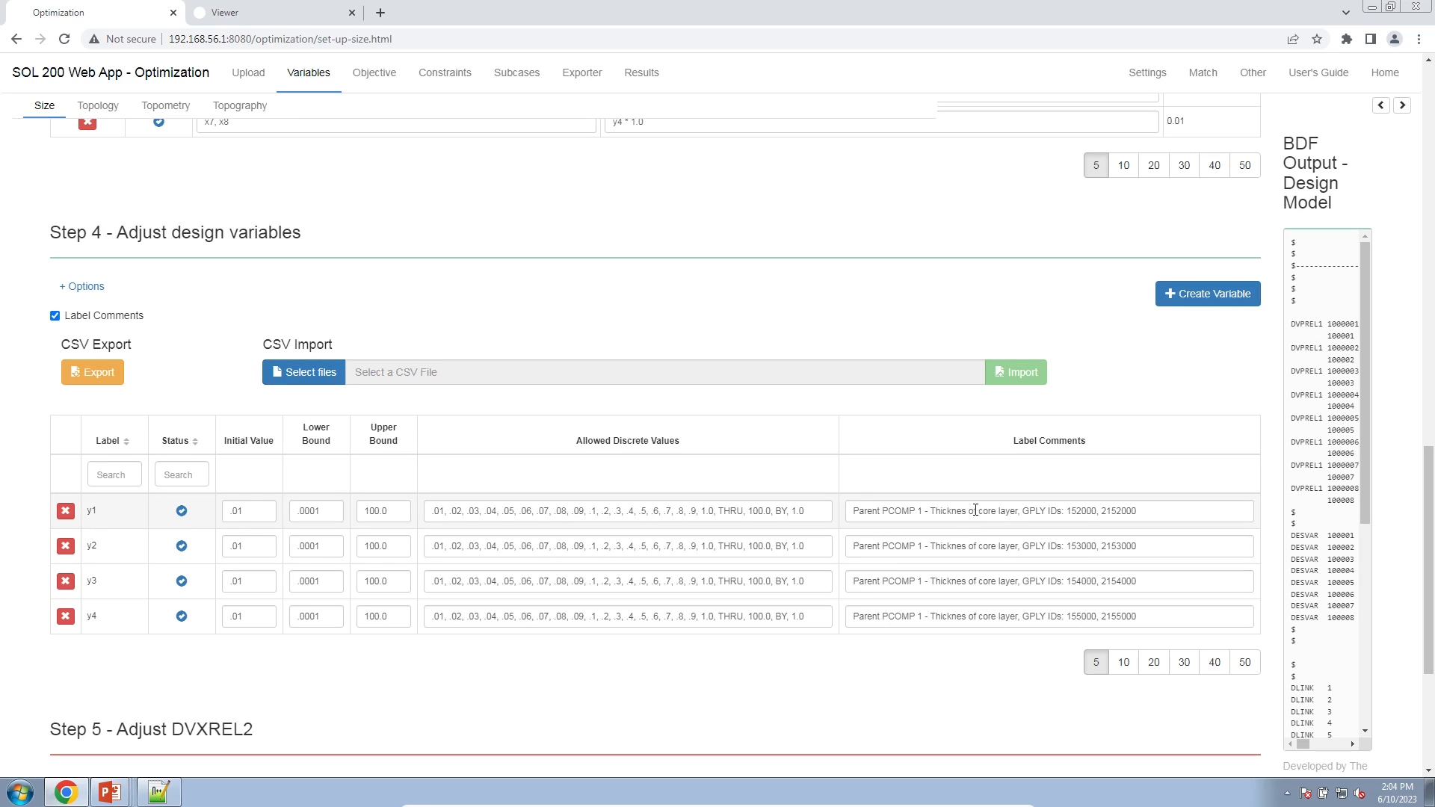
Set design variable y1's lower bound to 3. and its upper bound to 25
left_click(329, 516)
type("3.")
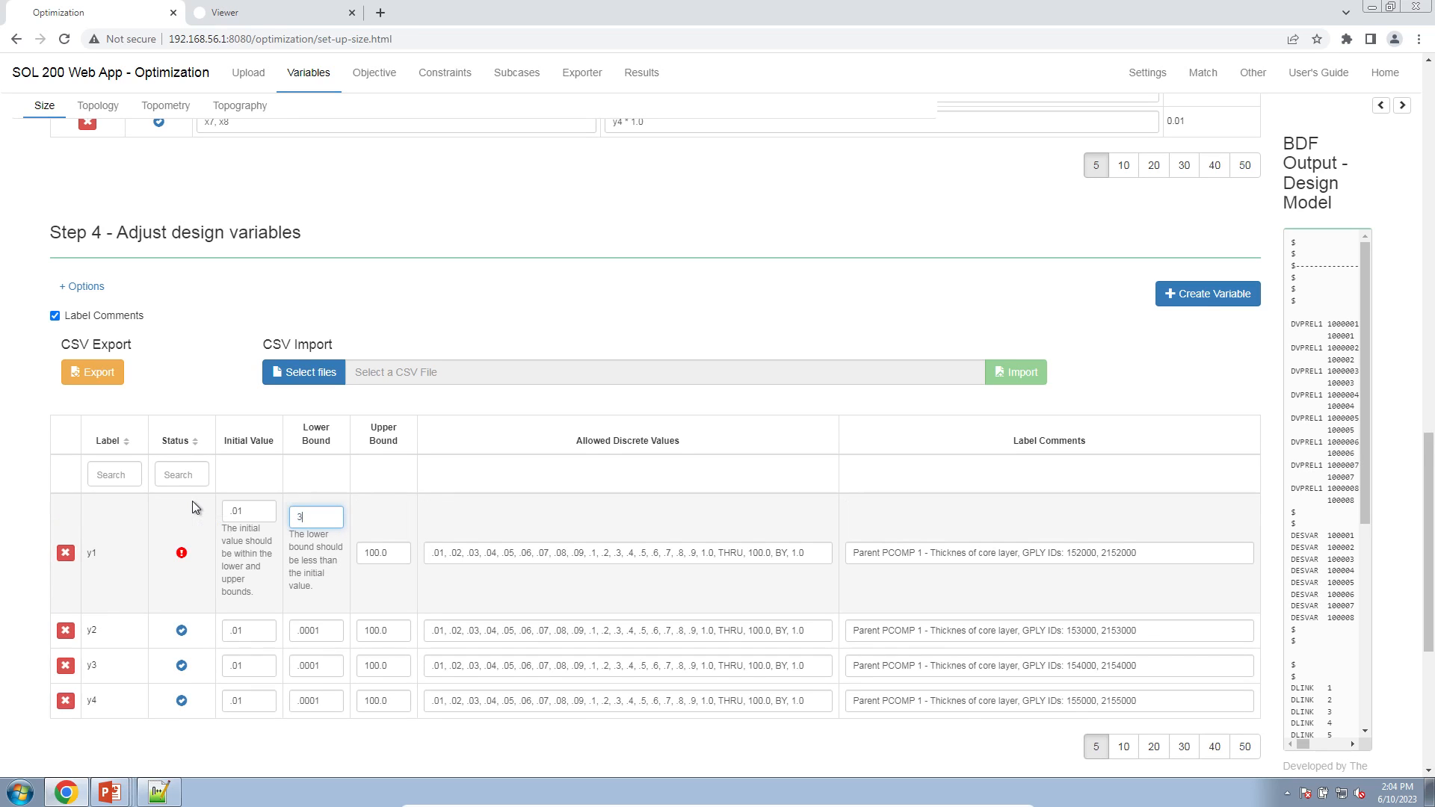
key("Tab")
type("25.")
key("Tab")
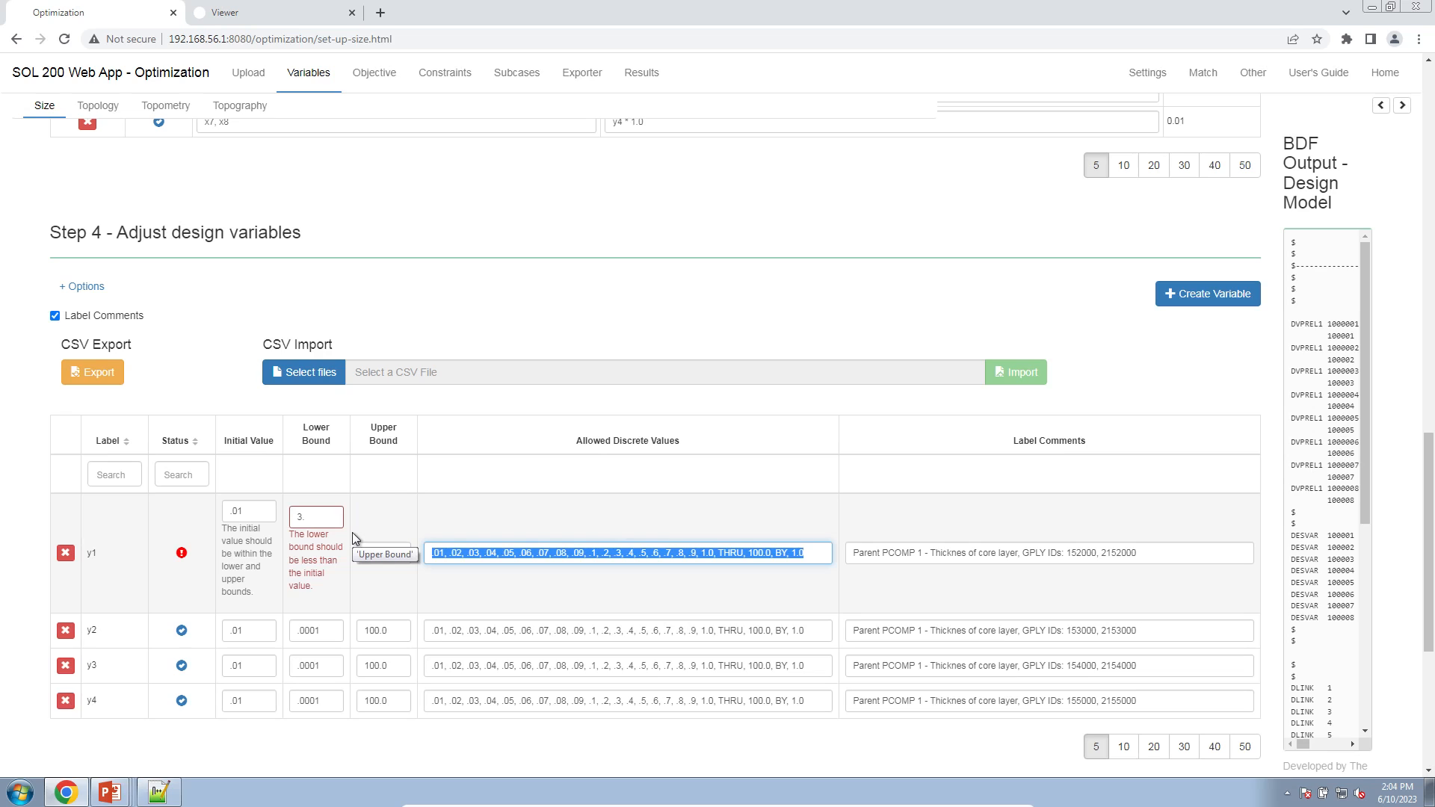
key("shift+Tab")
key("shift+Tab")
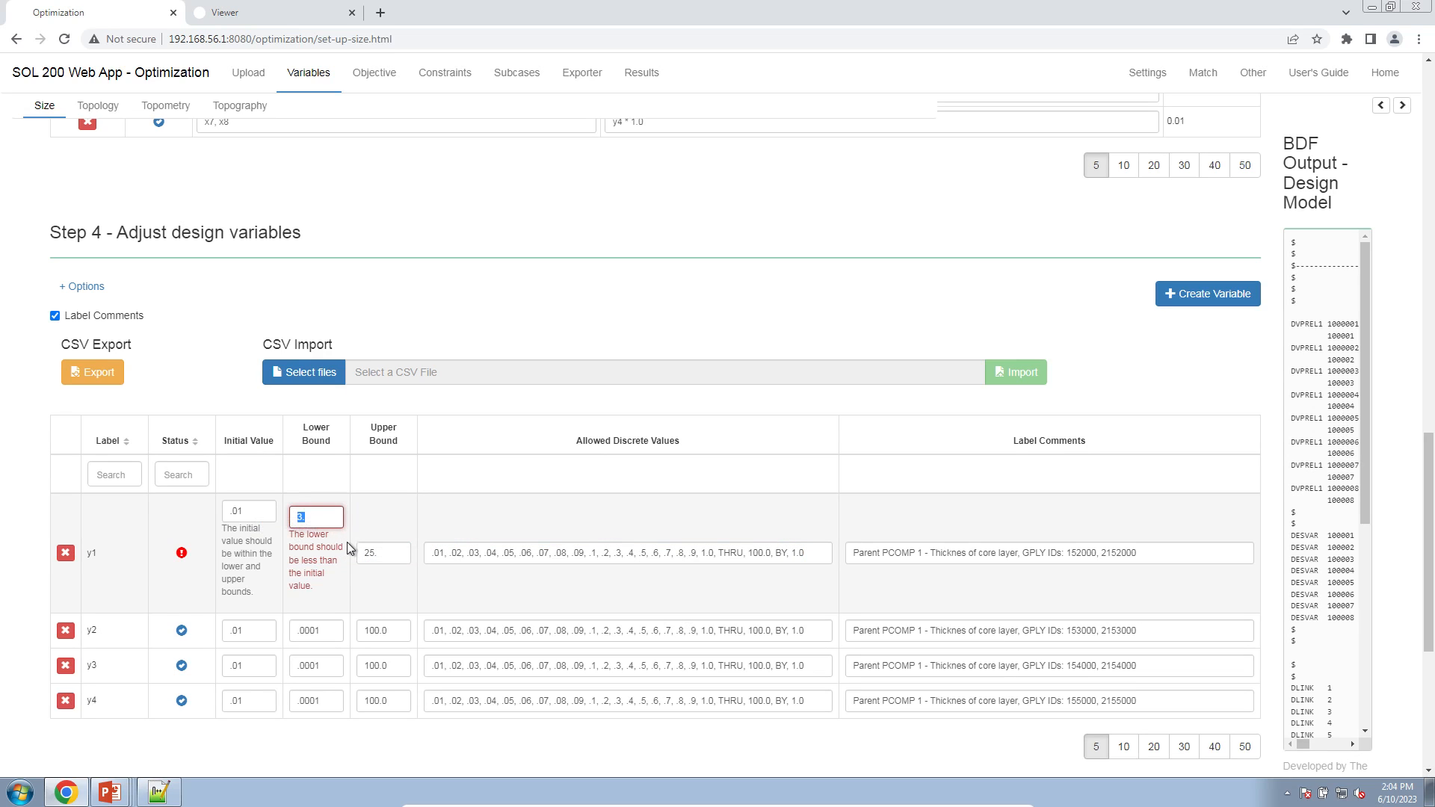
left_click_drag(301, 516, 231, 516)
left_click(322, 509)
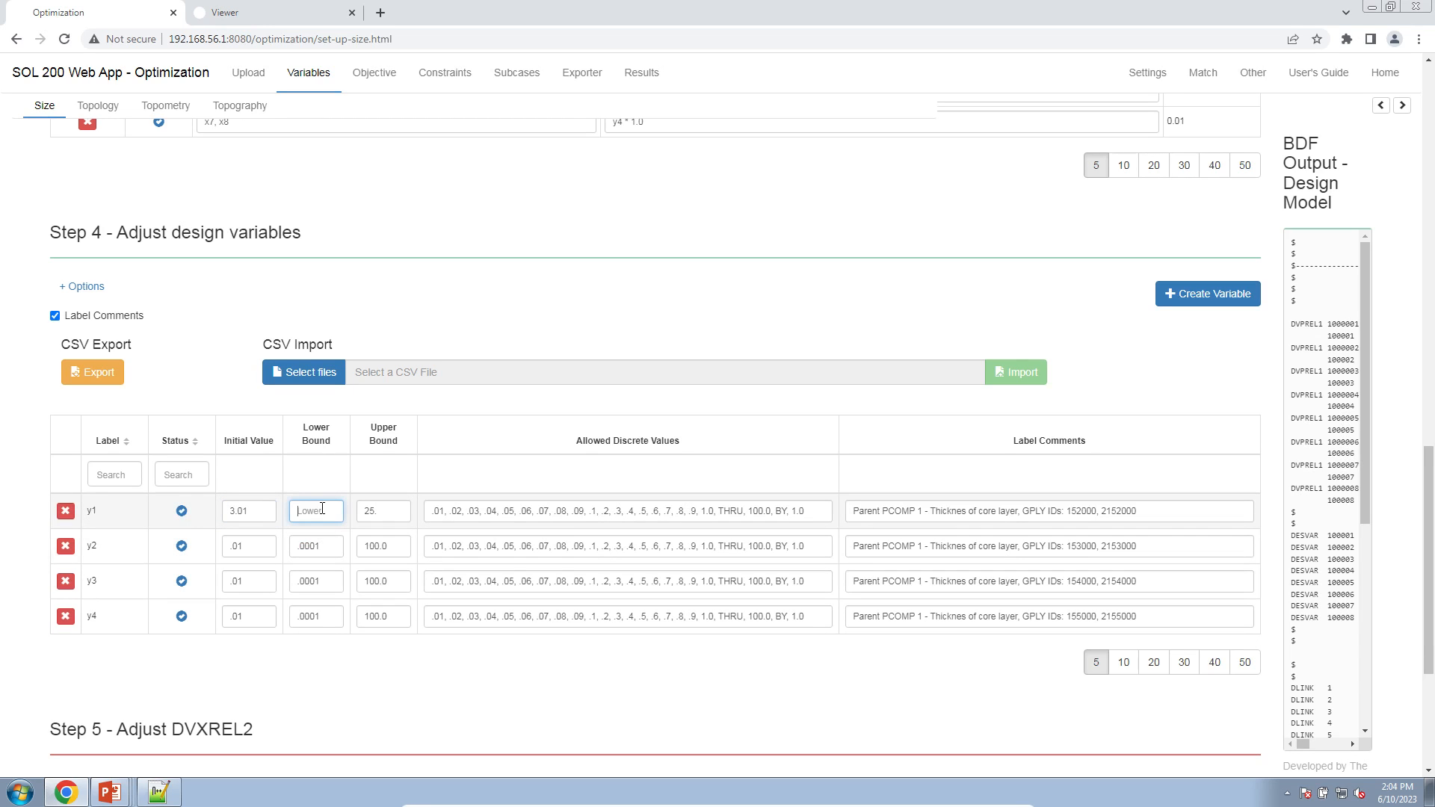
type("3.")
key("Tab")
key("shift+Tab")
Copy y1's lower bound of 3. to design variables y2, y3 and y4
key("ctrl+c")
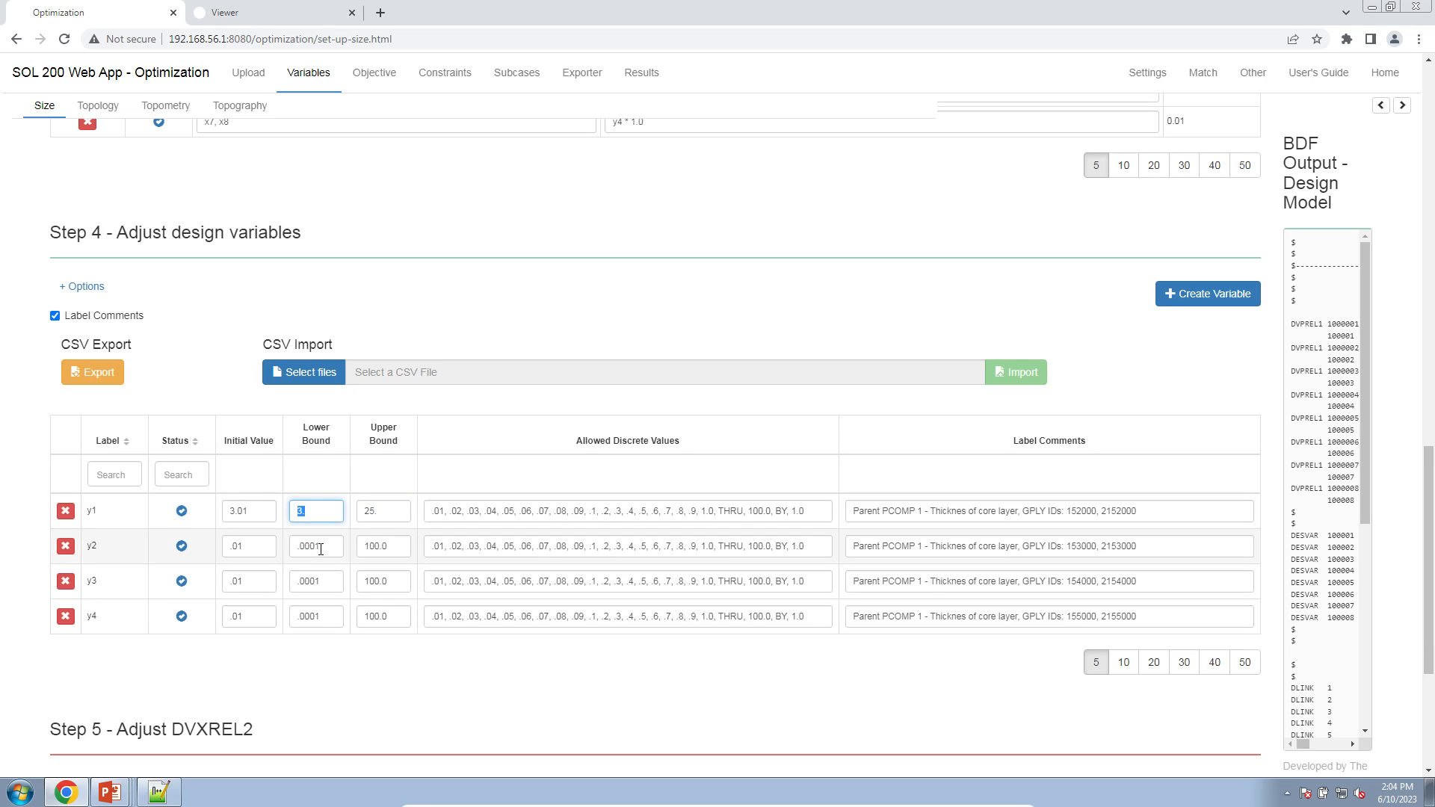
left_click(322, 549)
key("ctrl+a")
key("ctrl+v")
left_click(332, 584)
key("ctrl+a")
left_click(325, 665)
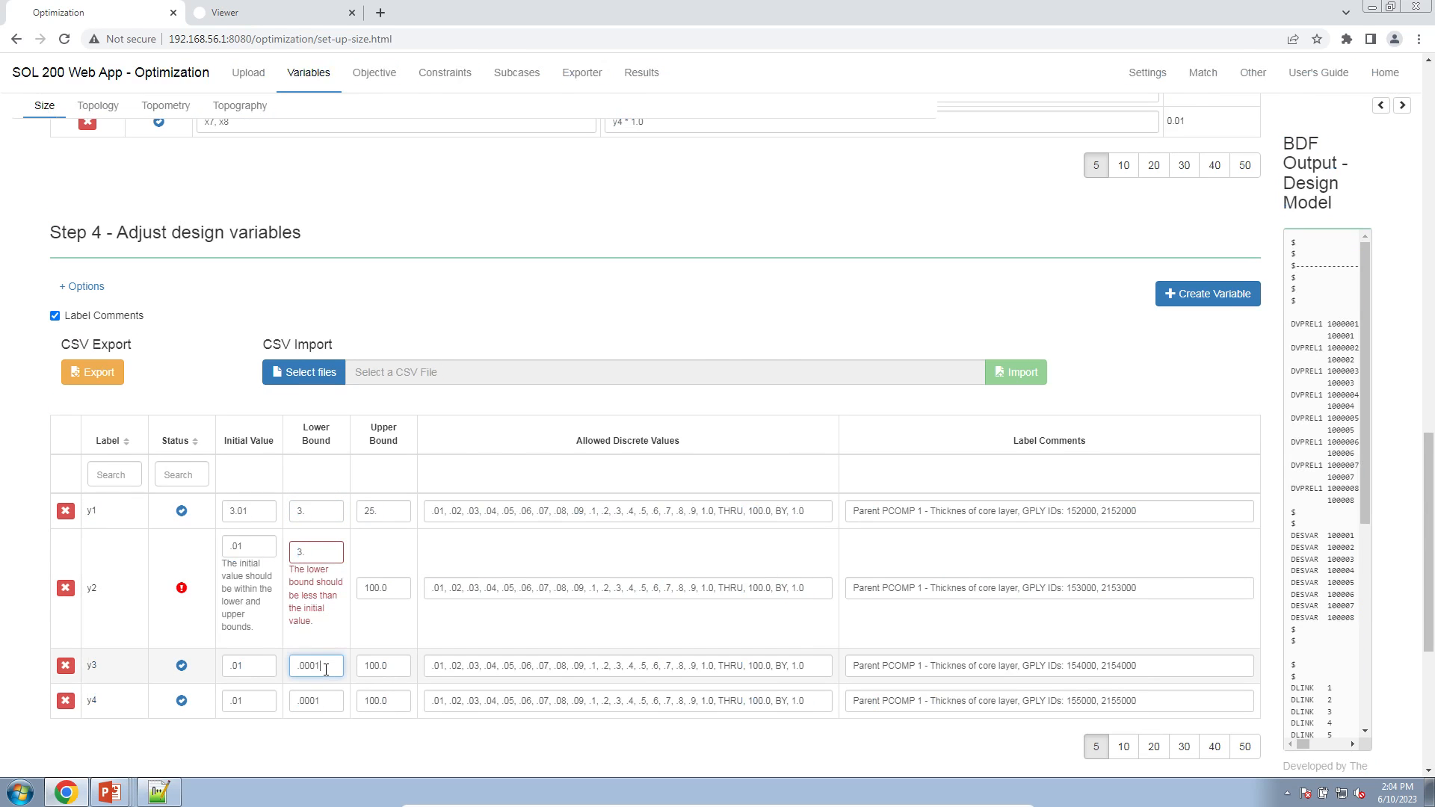
key("ctrl+a")
key("ctrl+v")
scroll(326, 683, "down", 1)
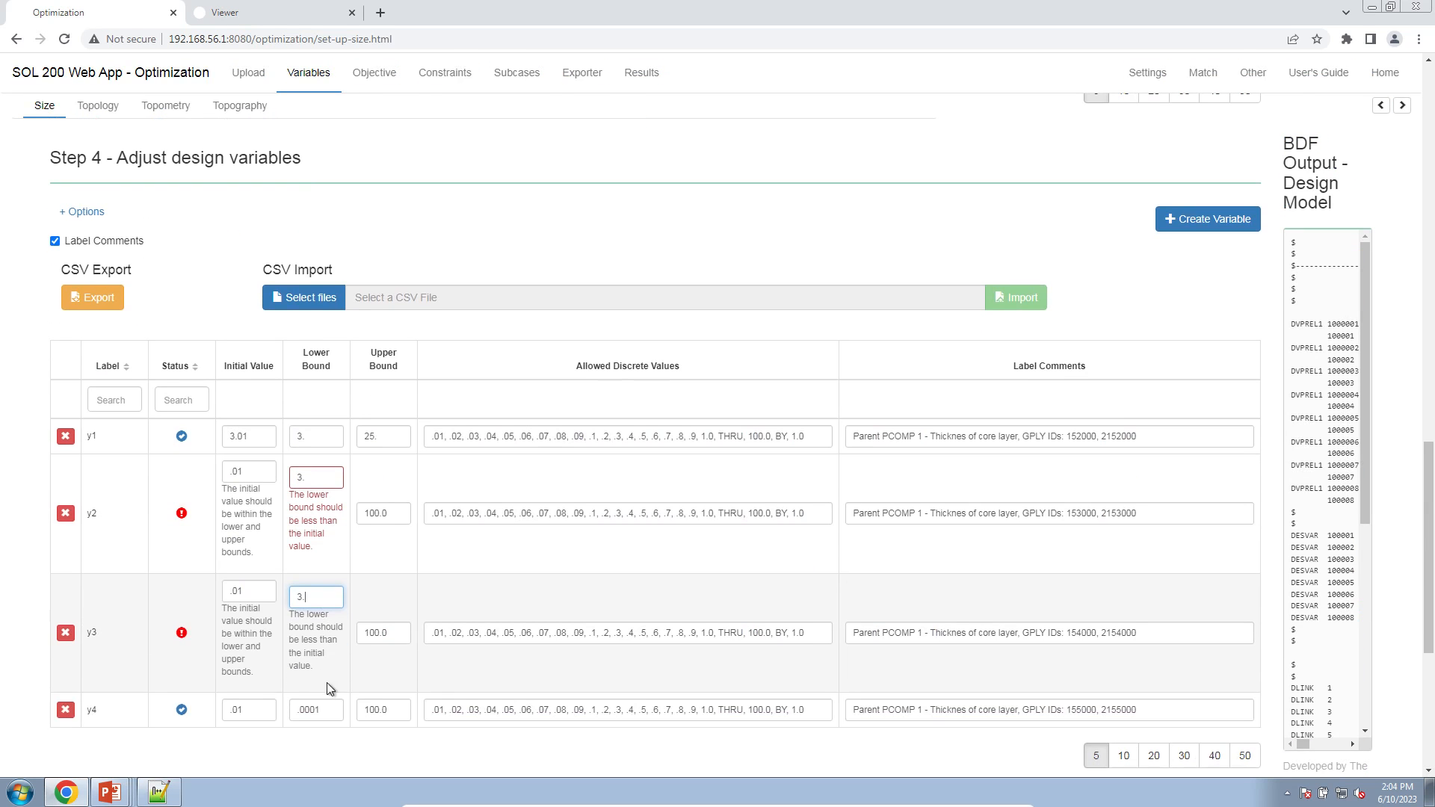
left_click(332, 708)
key("ctrl+a")
key("ctrl+v")
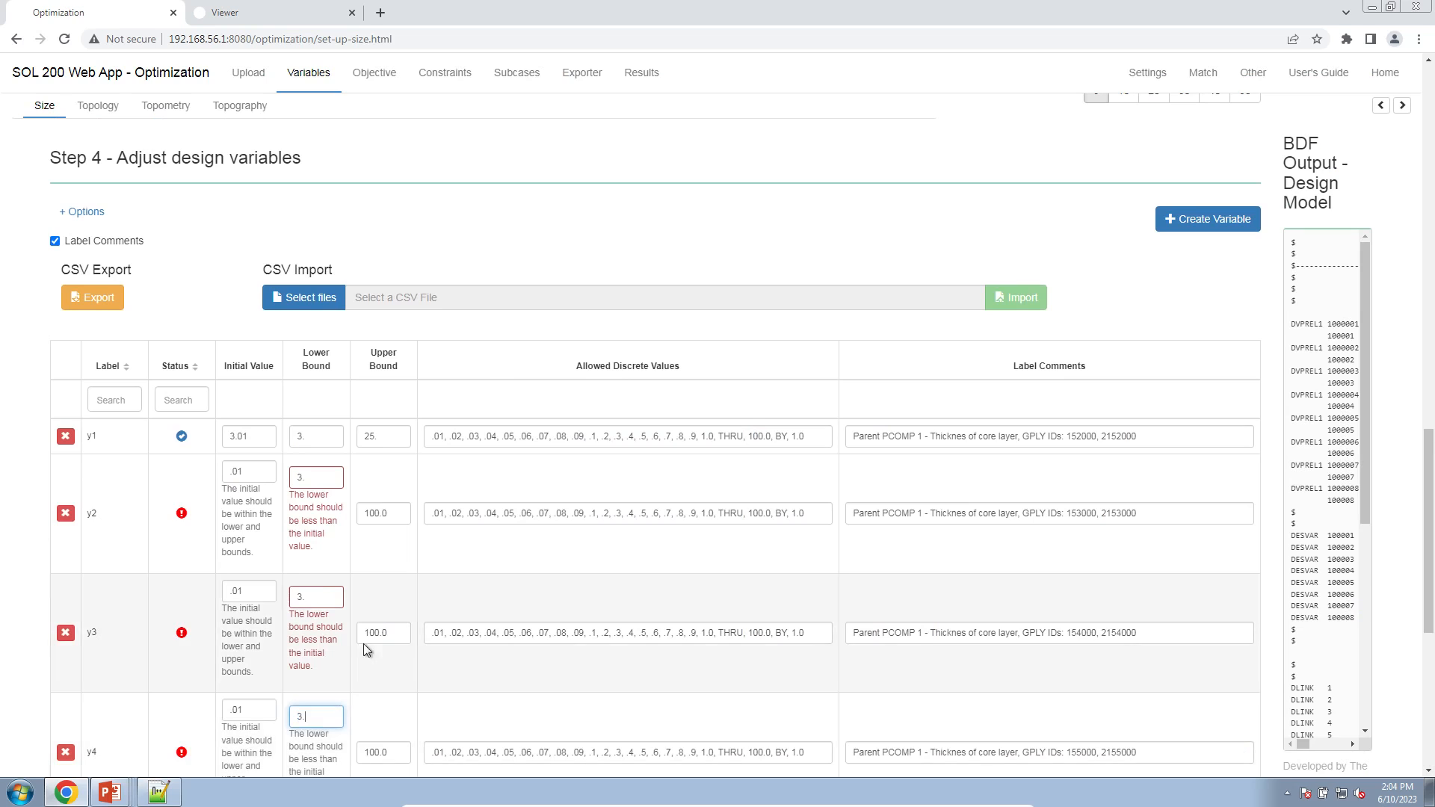
Copy y1's upper bound of 25. to design variables y2, y3 and y4
left_click(392, 438)
key("ctrl+a")
key("ctrl+c")
left_click(397, 515)
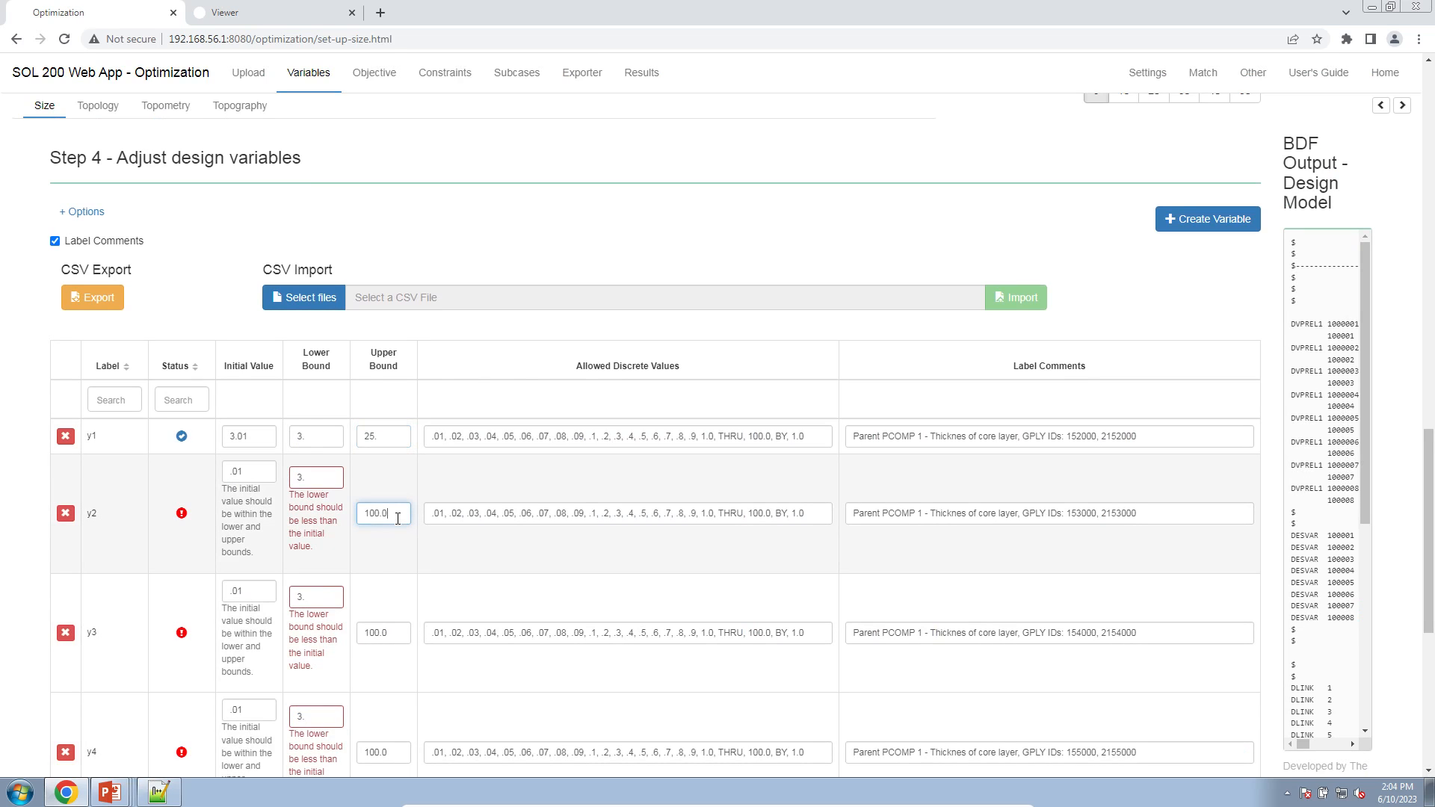
key("ctrl+a")
key("ctrl+v")
scroll(397, 518, "down", 1)
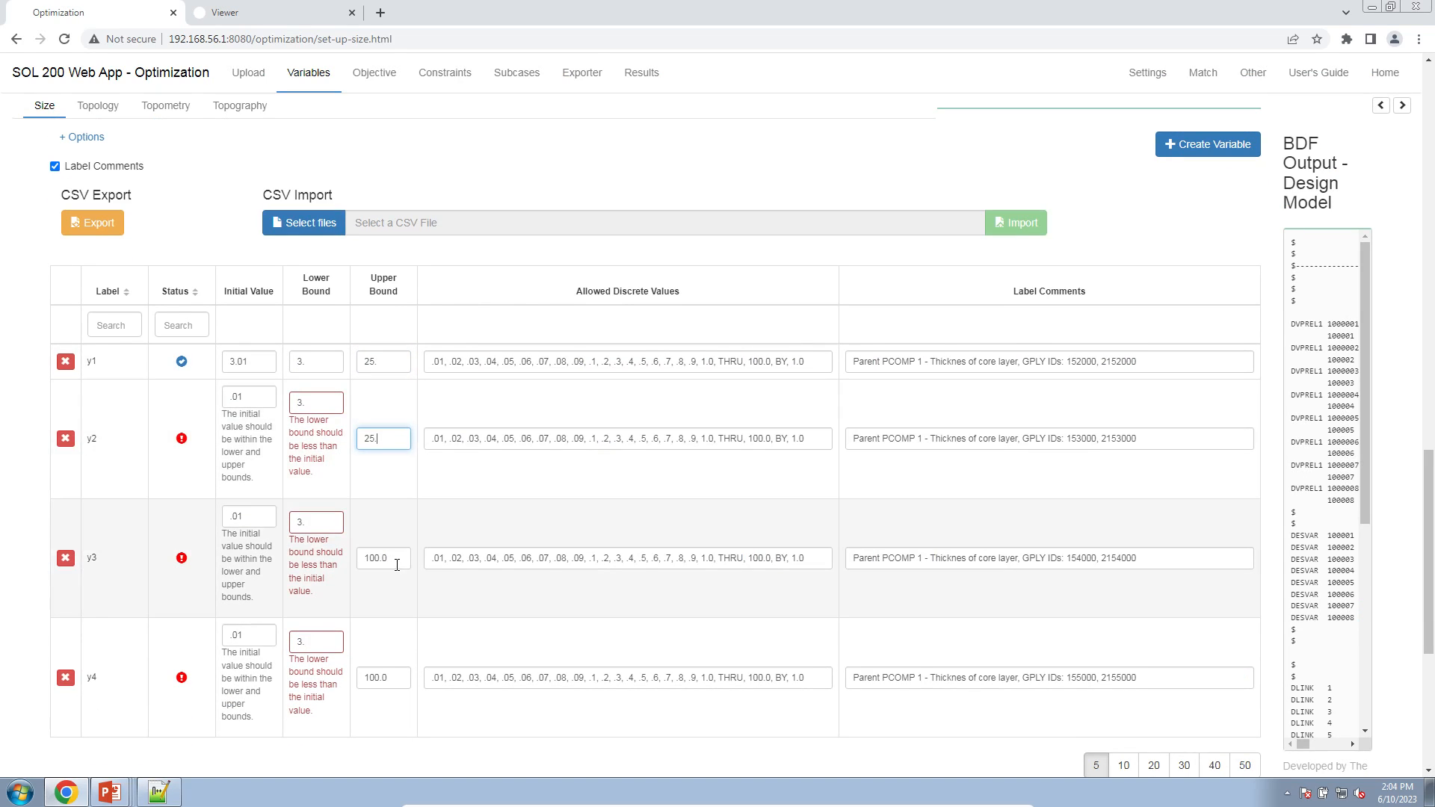
left_click(397, 564)
key("ctrl+a")
key("ctrl+v")
left_click(401, 677)
key("ctrl+a")
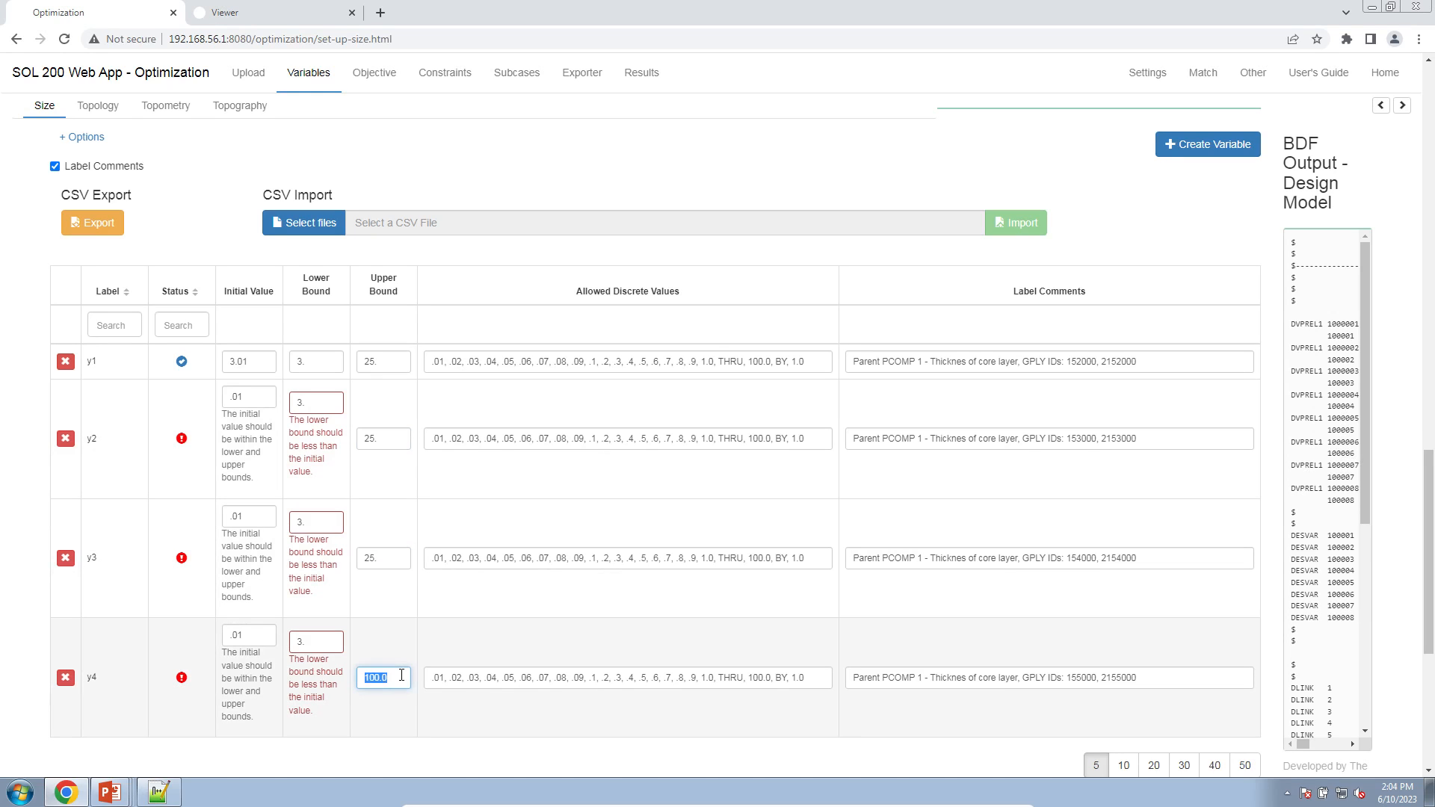
key("ctrl+v")
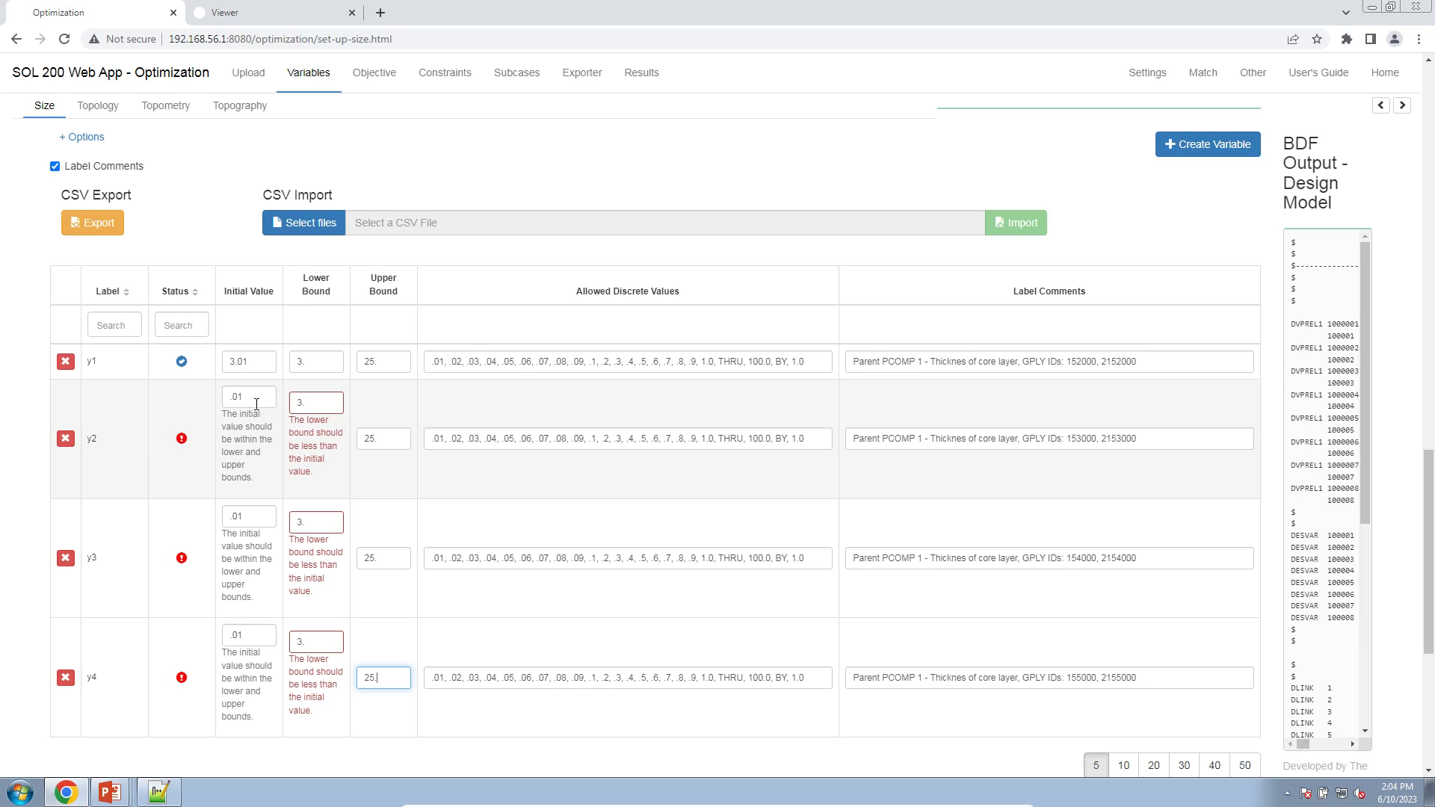
Set the initial value of design variables y1, y2, y3 and y4 to 5
double_click(259, 365)
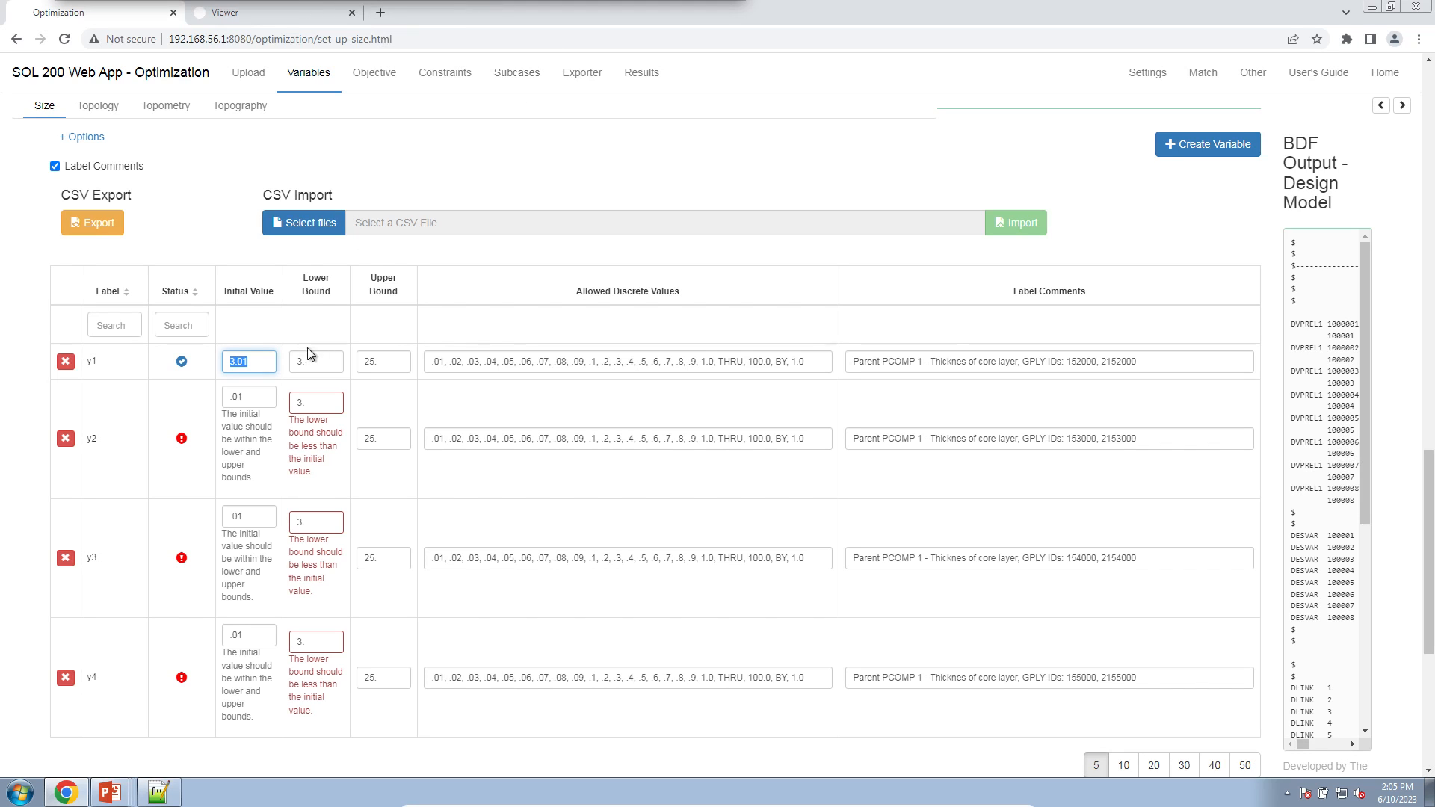
left_click(254, 397)
type("5.")
left_click(250, 361)
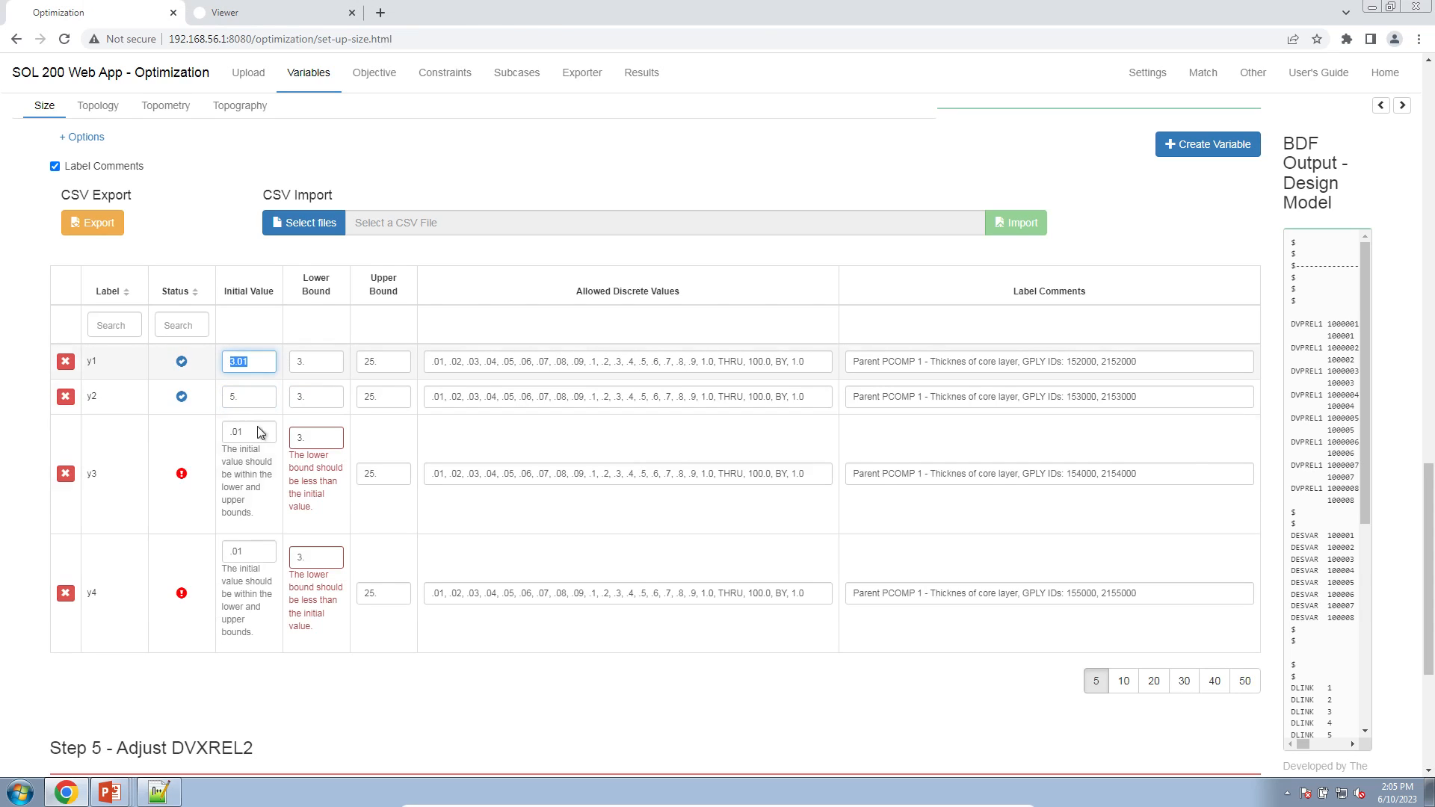
type("5")
left_click(263, 433)
type("5")
left_click(228, 467)
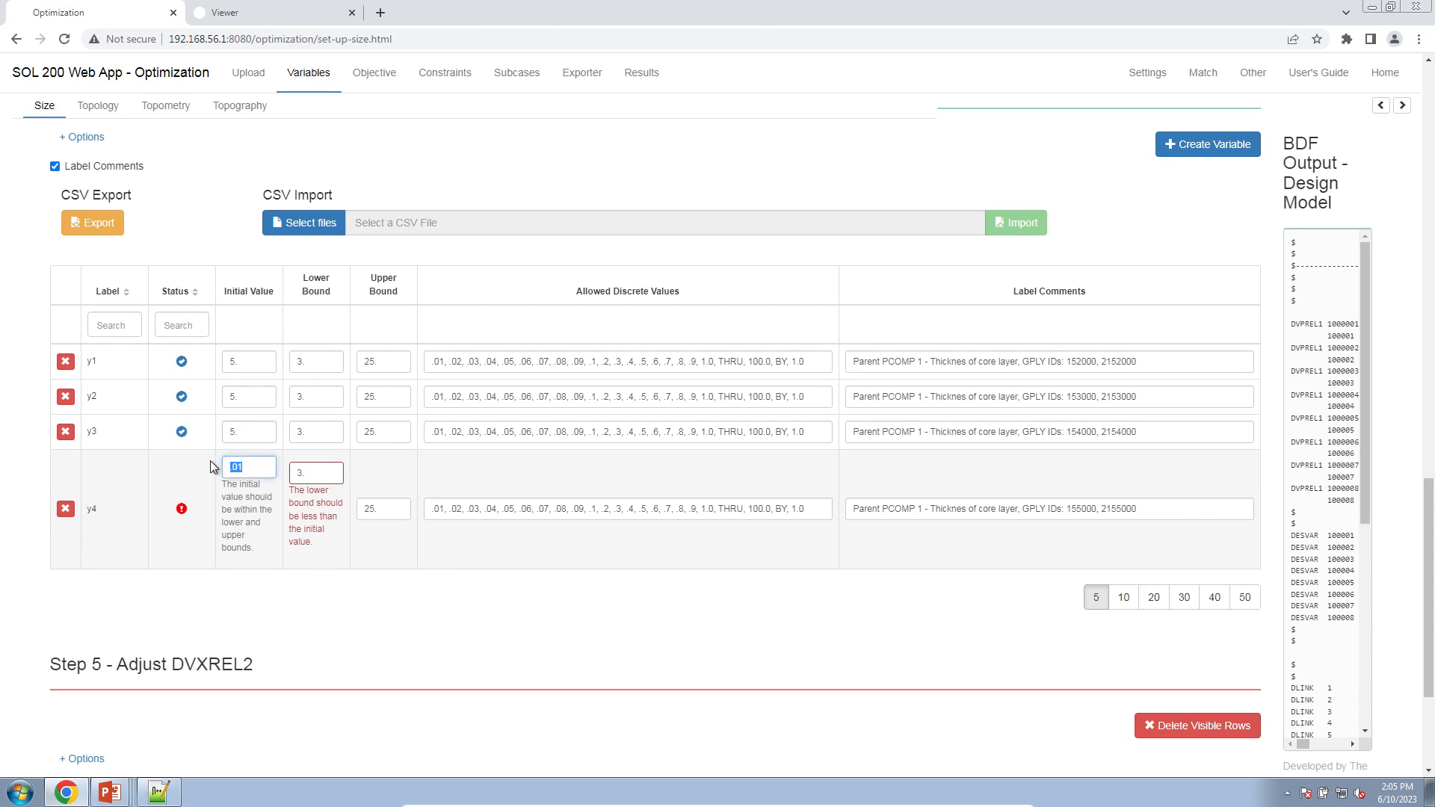
type("5.")
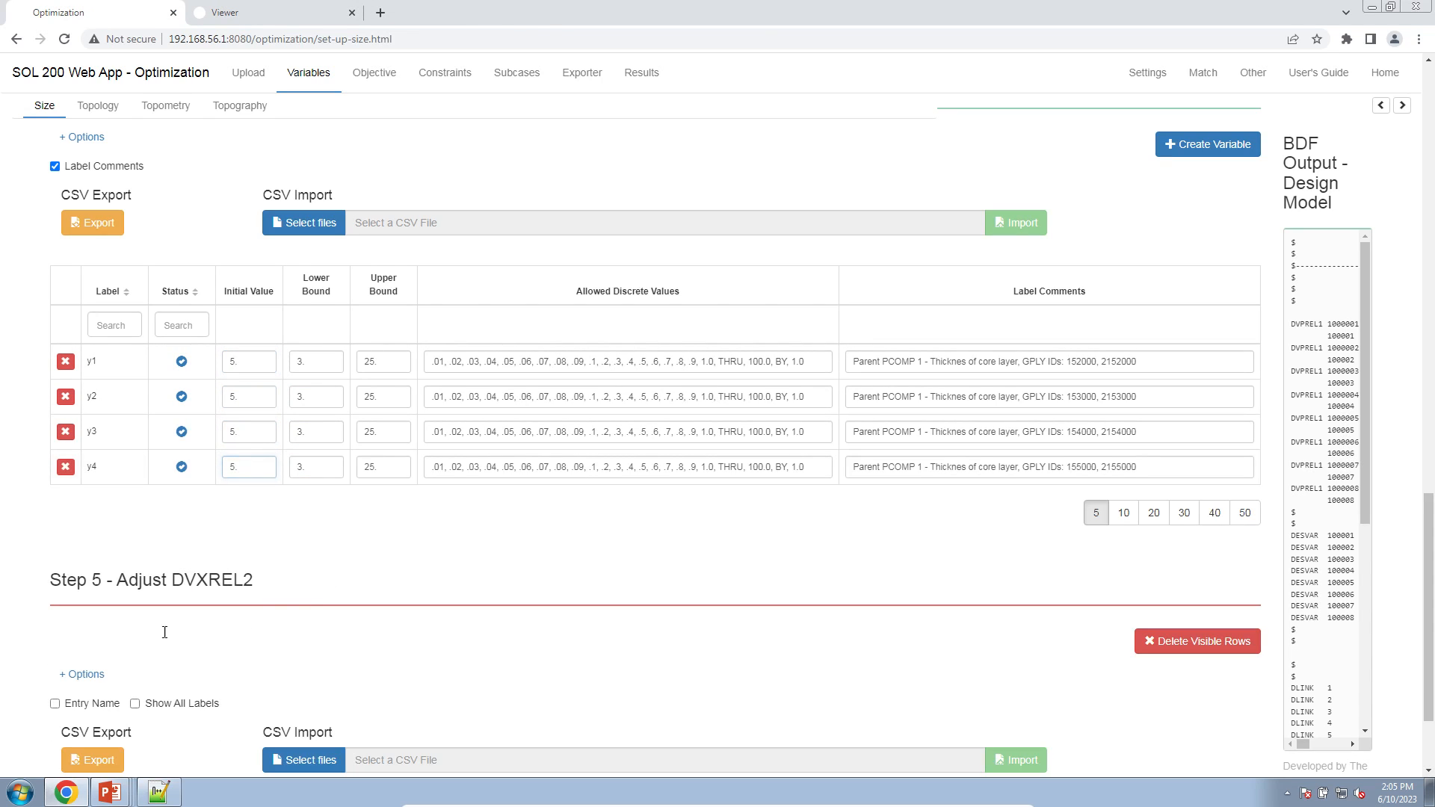
Switch to the phase B workshop presentation and show slide 27, the review of the design variable optimization results
left_click(109, 792)
left_click(141, 762)
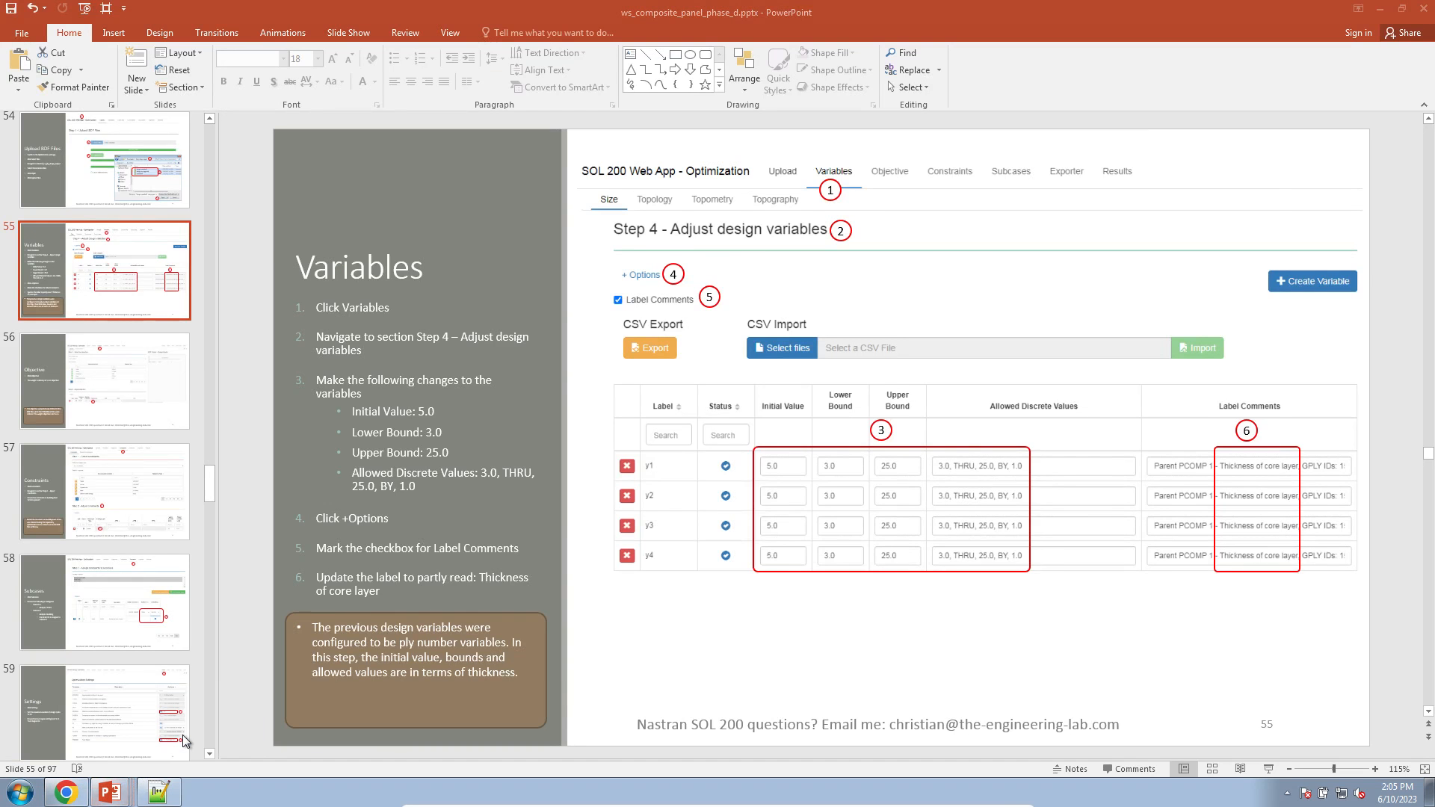
left_click(183, 734)
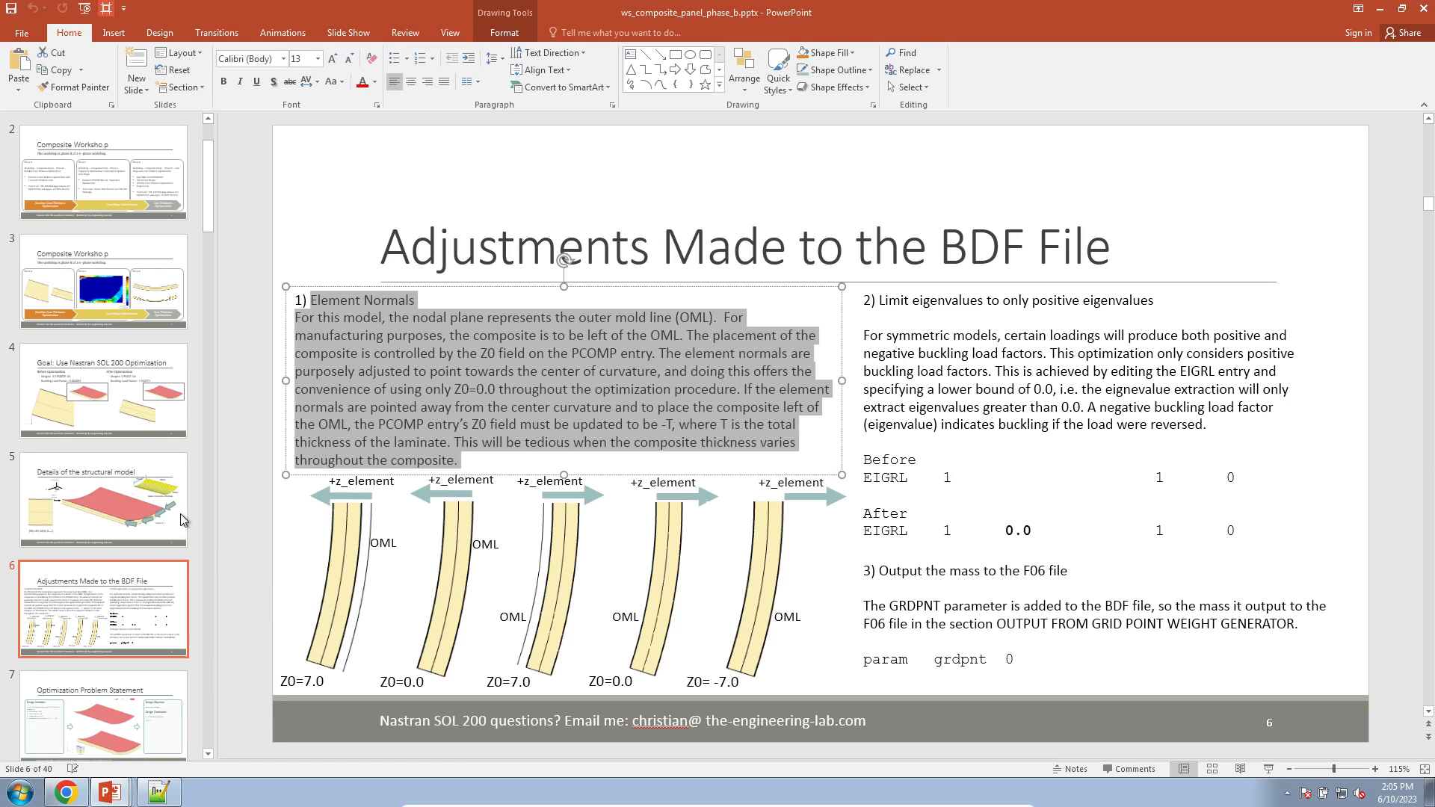
left_click(149, 545)
scroll(149, 546, "down", 5)
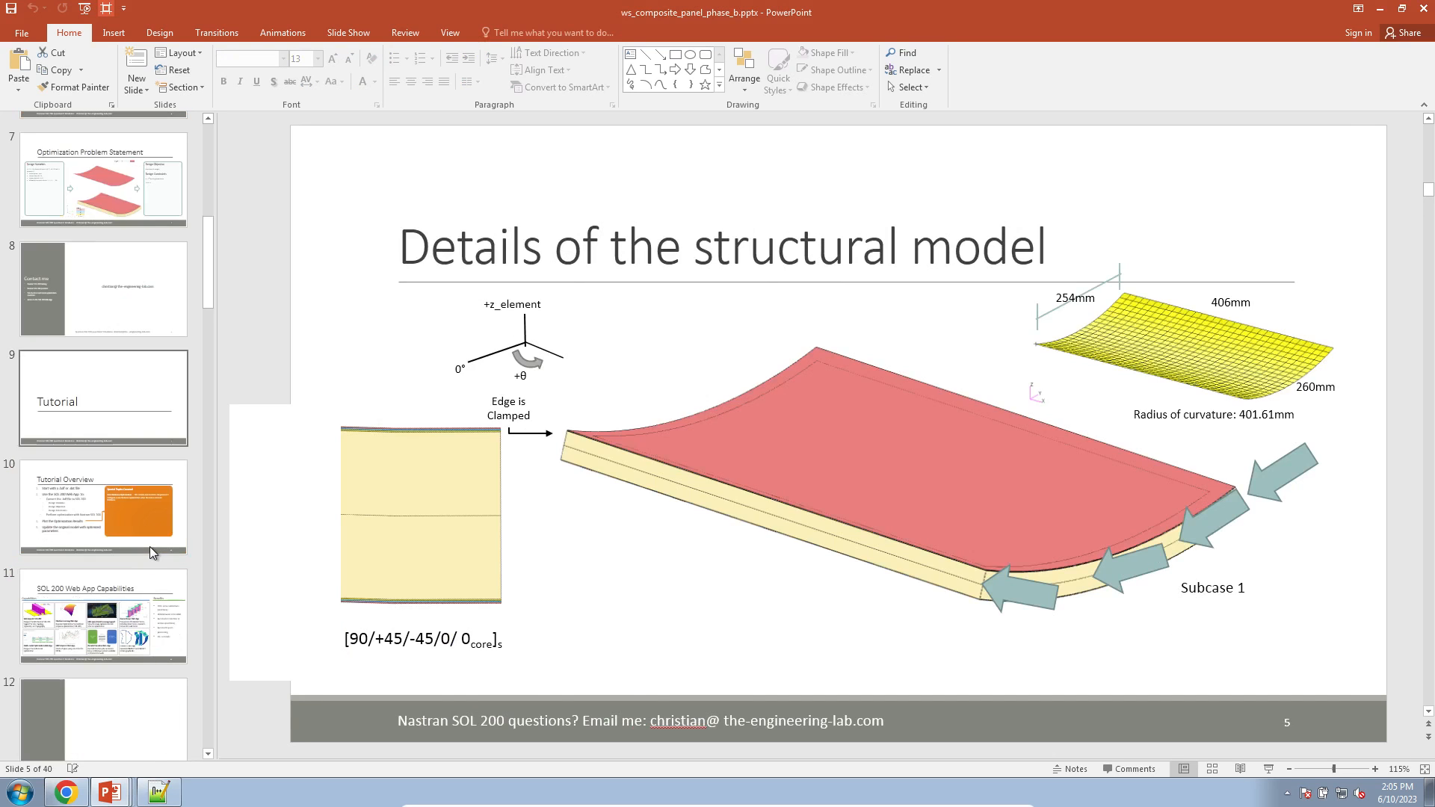
scroll(149, 546, "down", 8)
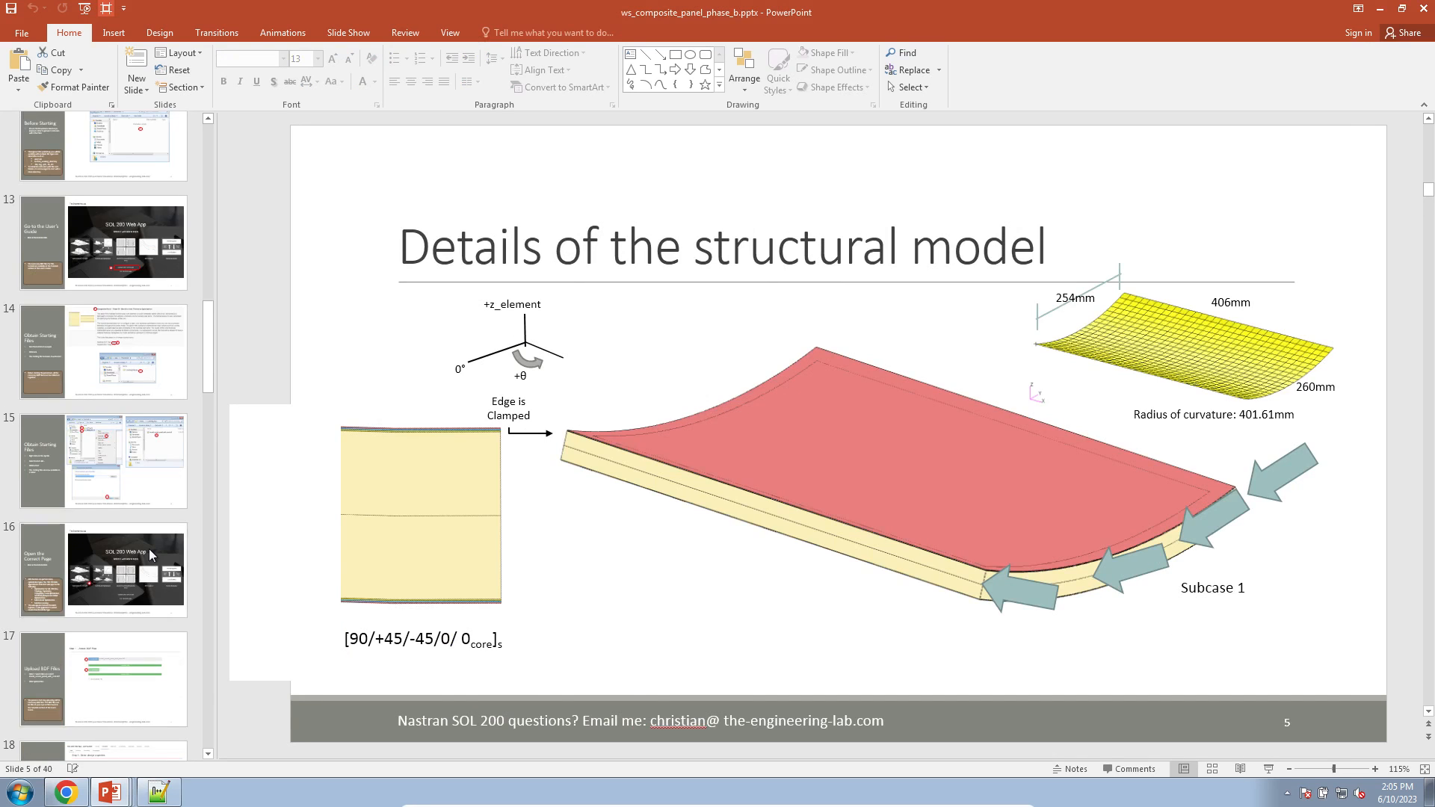
scroll(149, 549, "down", 15)
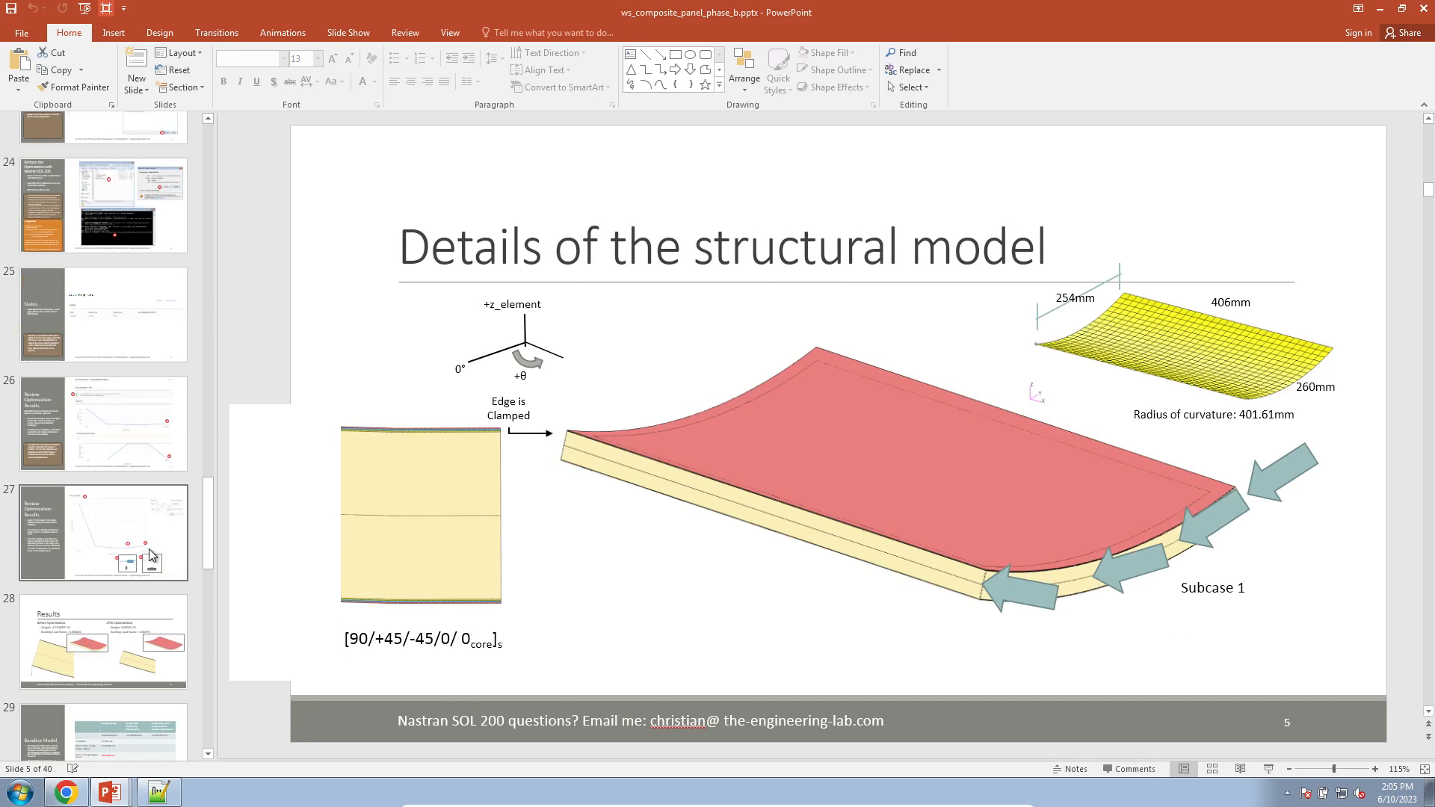
left_click(145, 532)
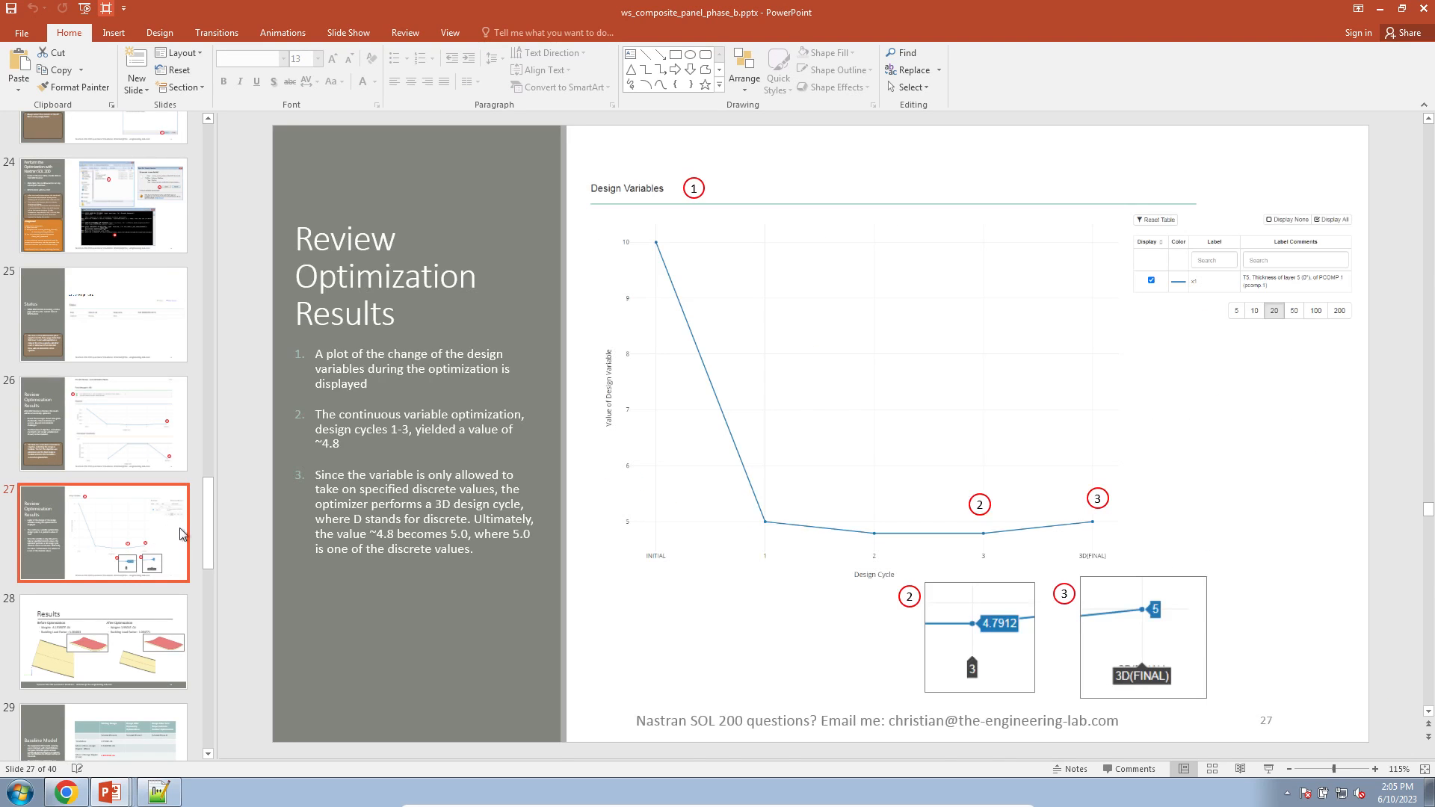
Enlarge the 3D(FINAL) close-up picture on the results slide, and switch back to the SOL 200 Web App
left_click(1155, 617)
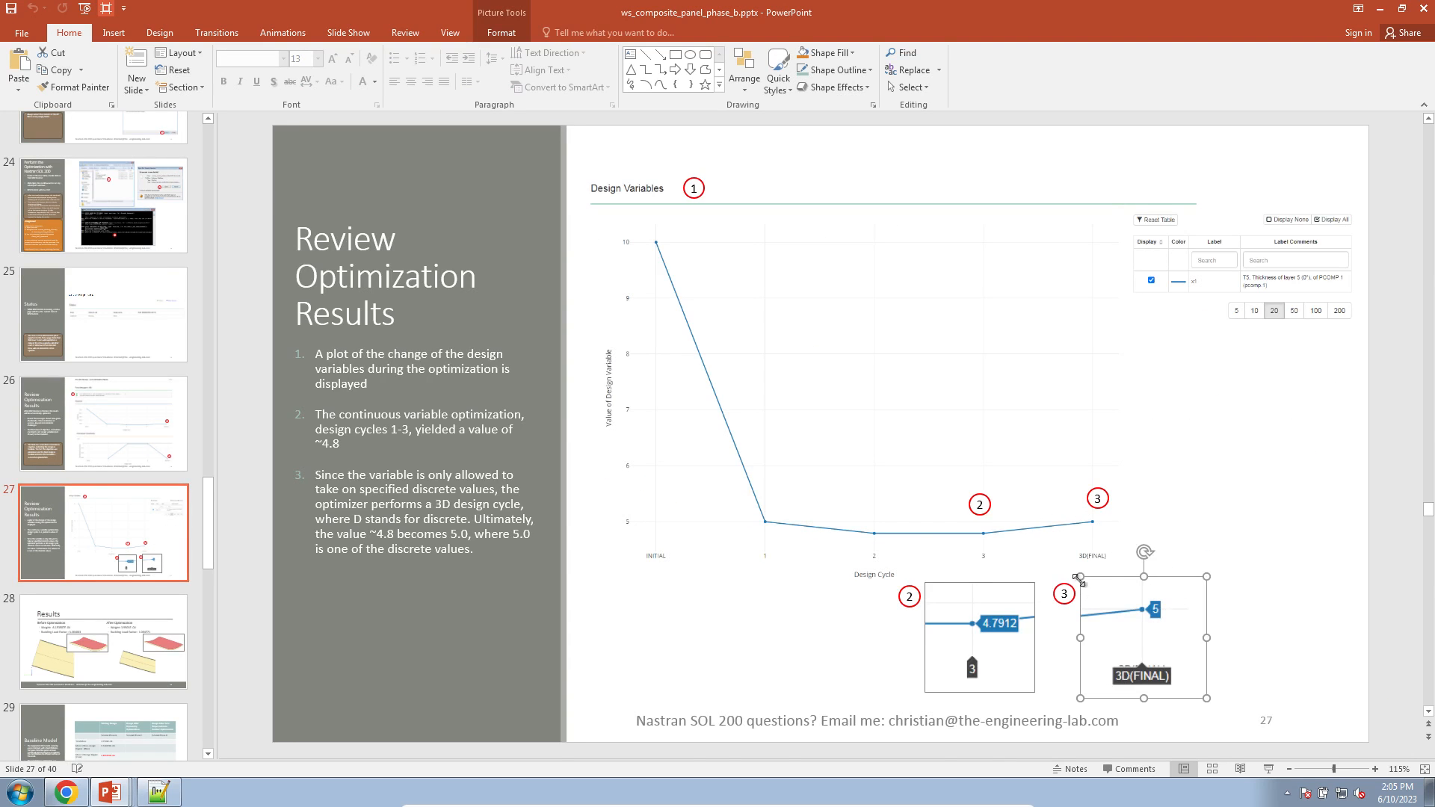
left_click_drag(1080, 576, 765, 272)
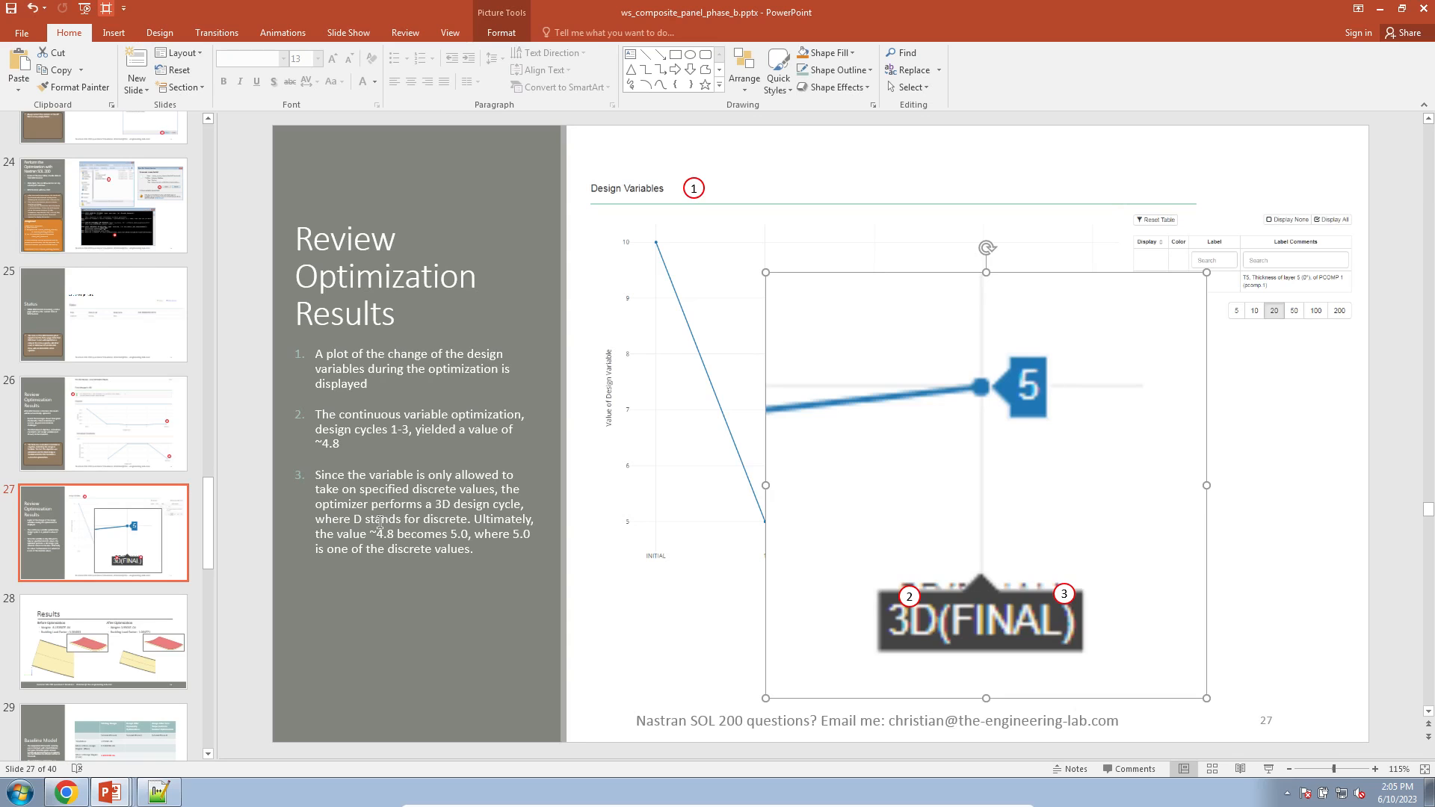
left_click(68, 791)
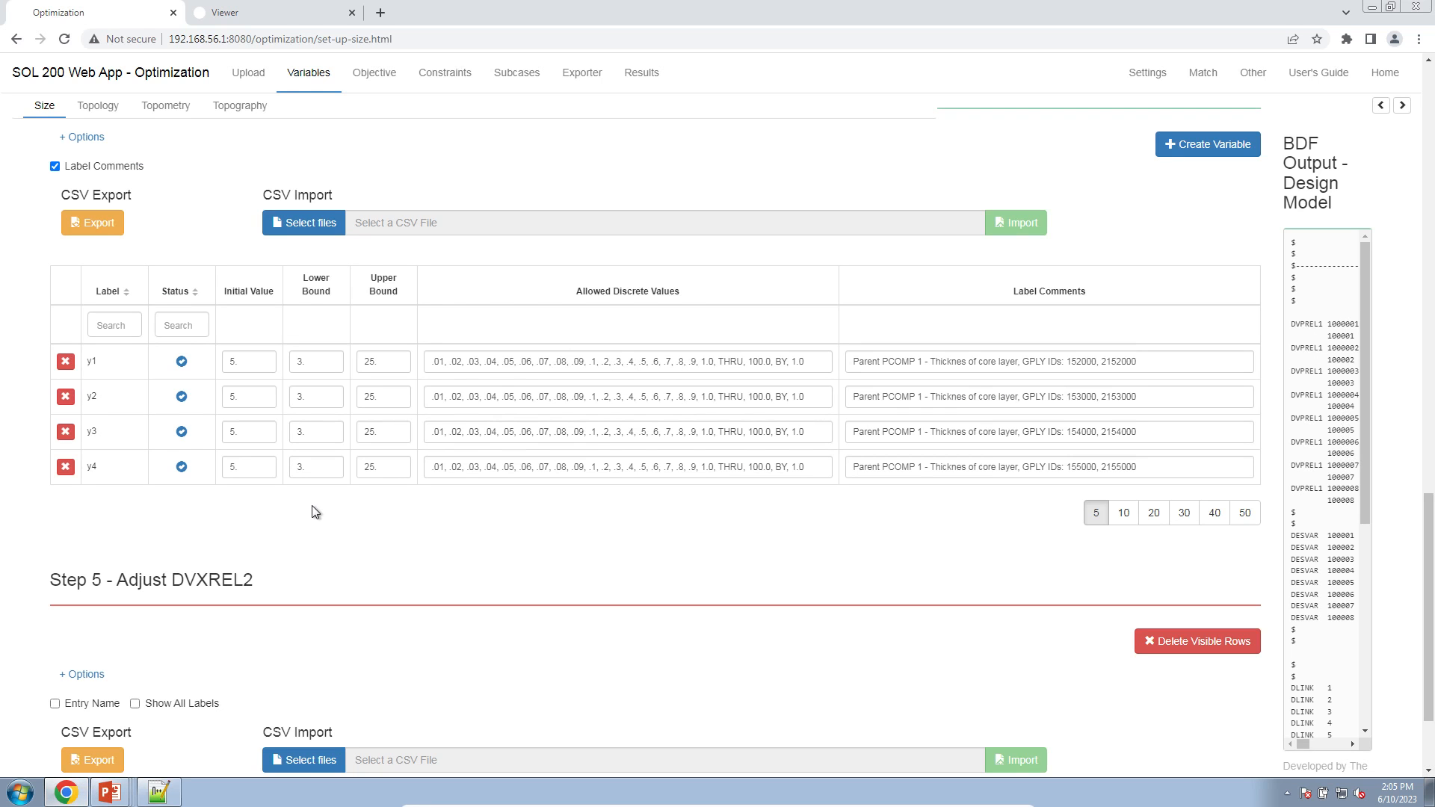
left_click(242, 361)
left_click(242, 397)
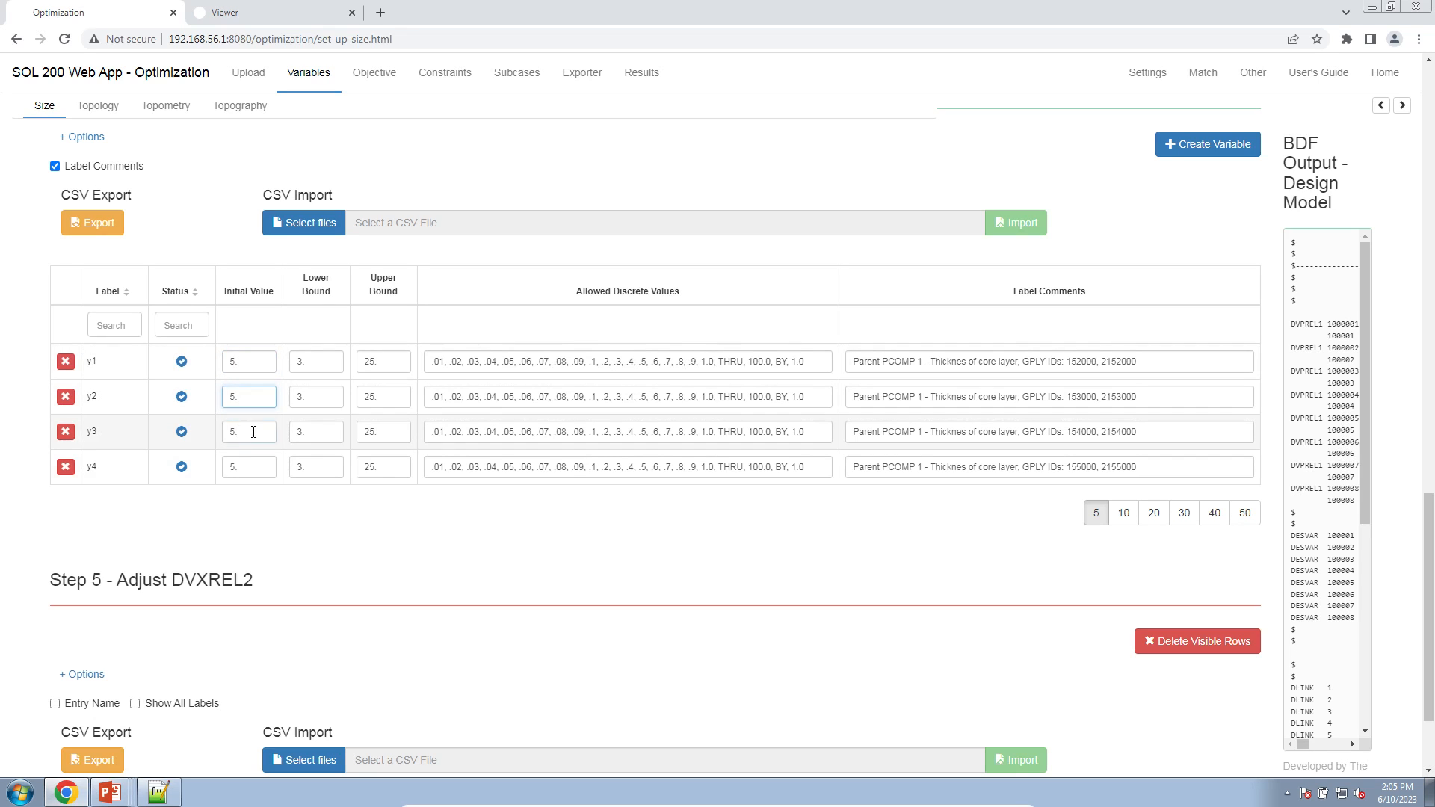
left_click(246, 431)
Set design variable y1's allowed discrete values to "3.0, THRU, 25.0, by, 1.0"
triple_click(552, 363)
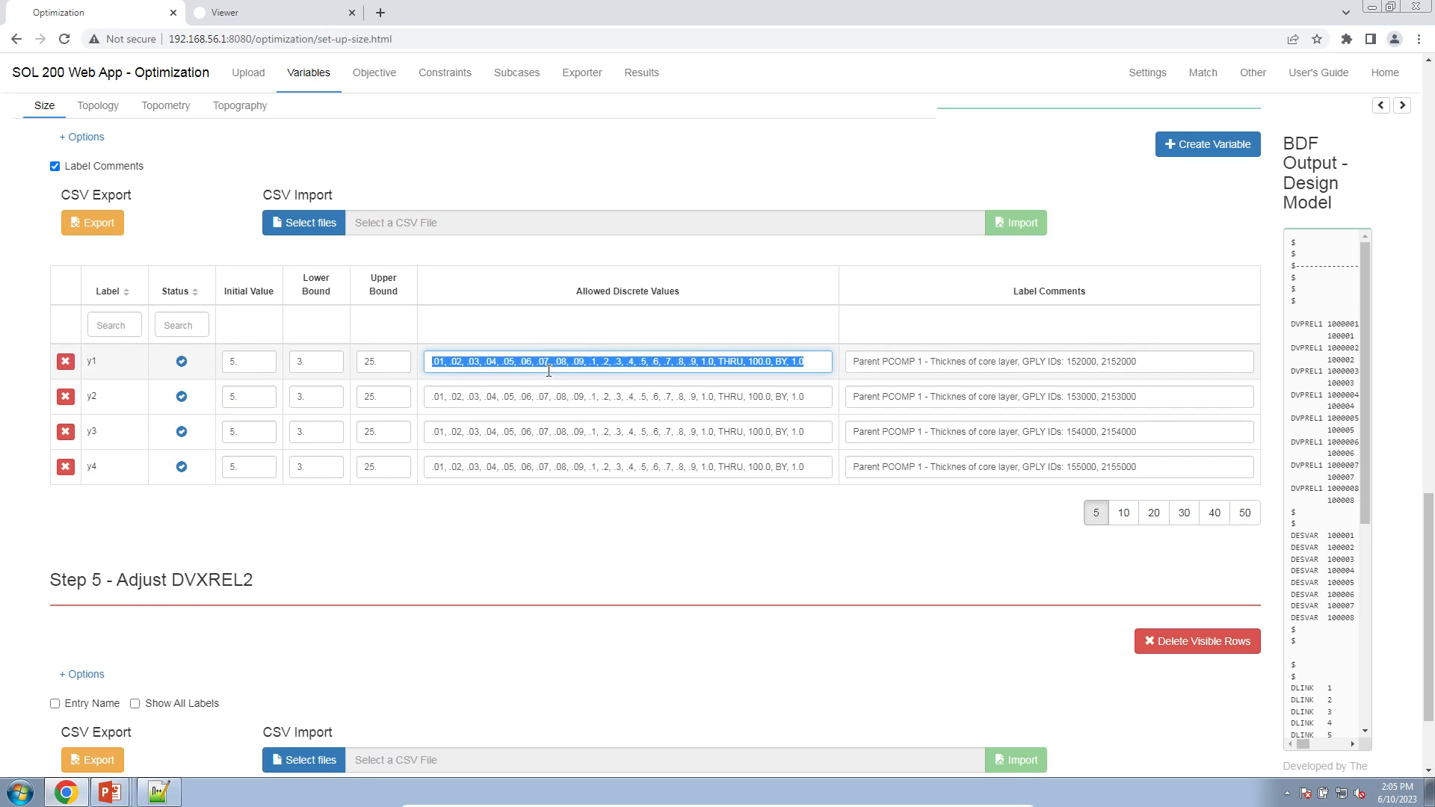
type("3.0")
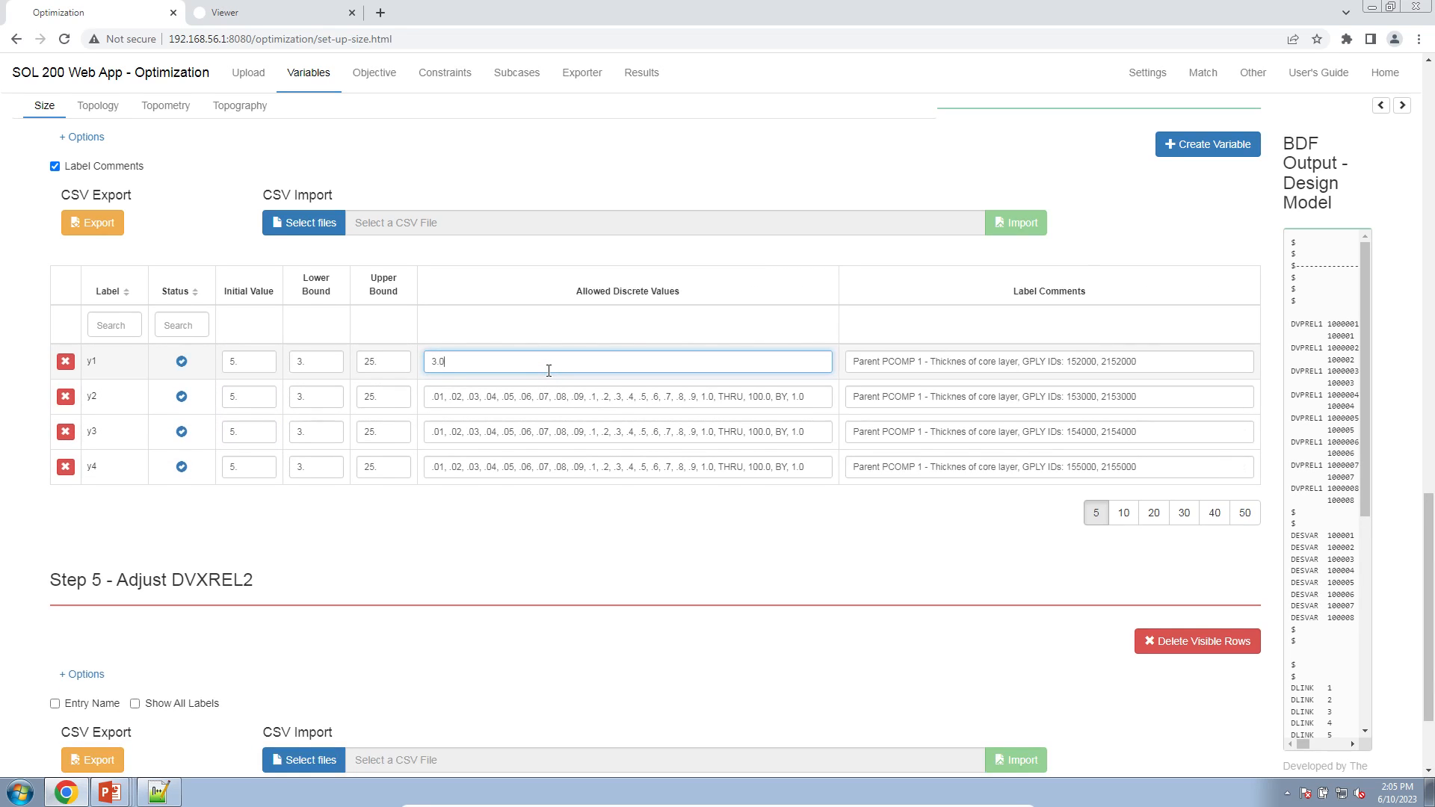
type(", THRU, 2")
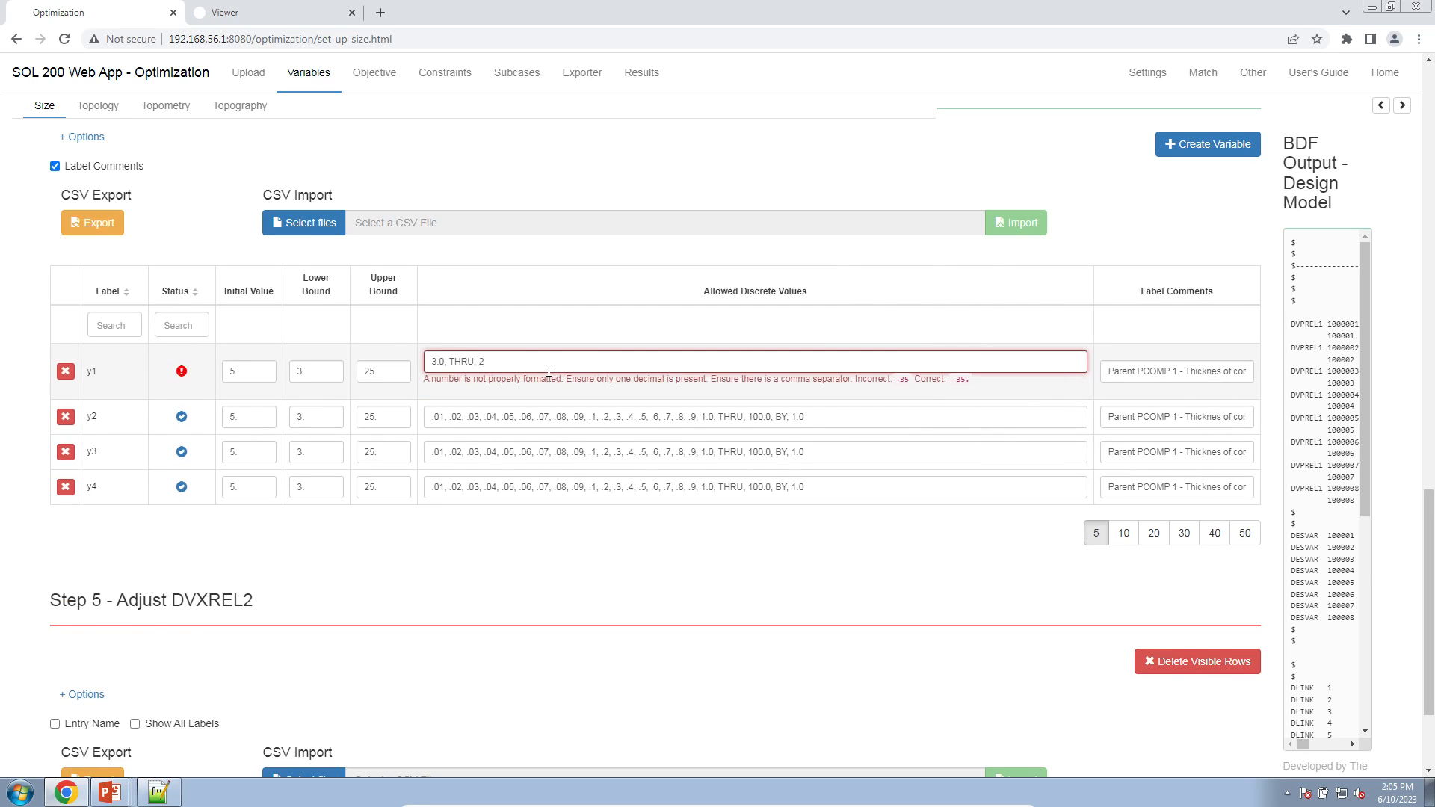
type("5.0, by")
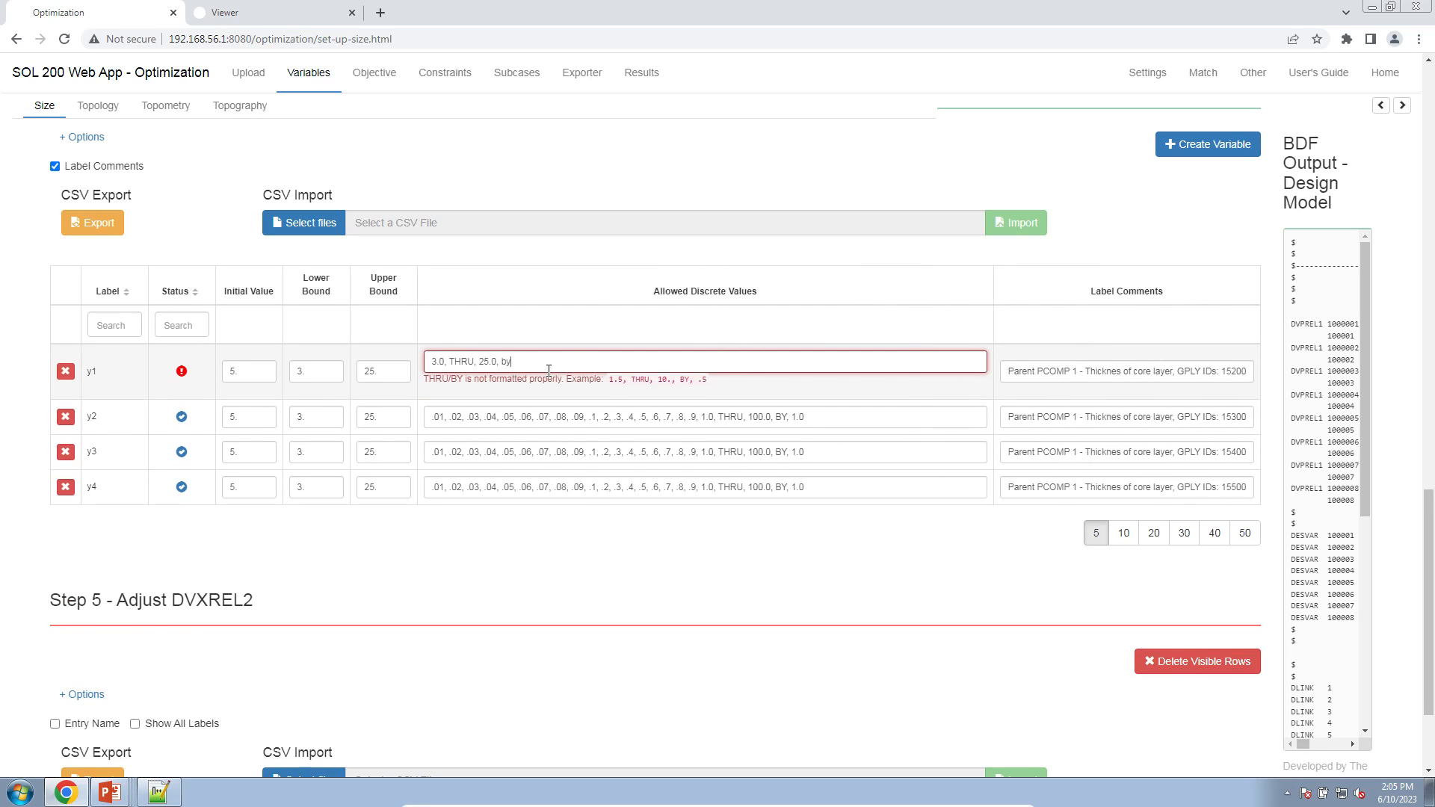
type(", 1.0")
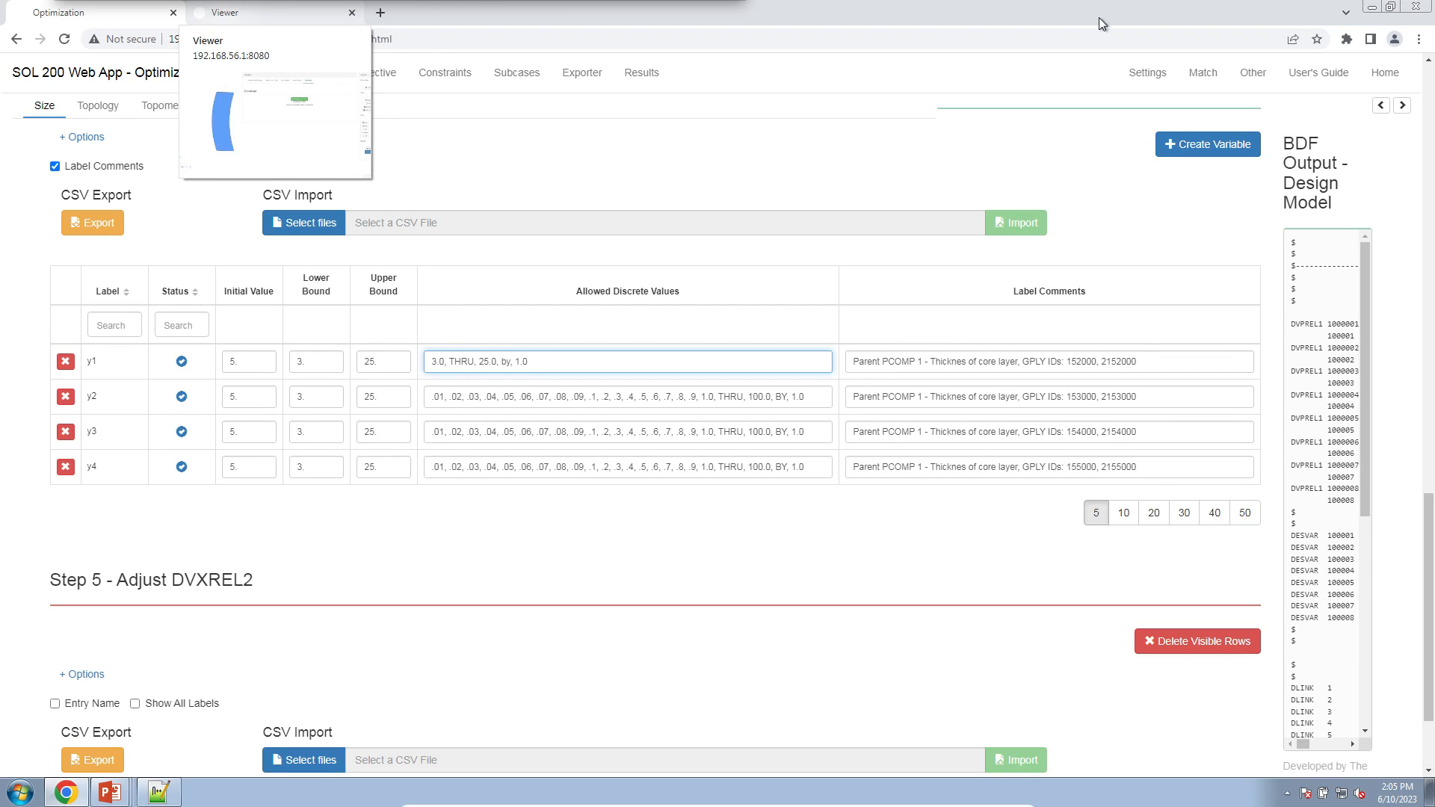
Copy y1's allowed discrete values, "3.0, THRU, 25.0, by, 1.0", to design variables y2, y3 and y4
triple_click(555, 357)
key("ctrl+c")
triple_click(555, 396)
key("ctrl+v")
triple_click(554, 431)
key("ctrl+v")
triple_click(557, 466)
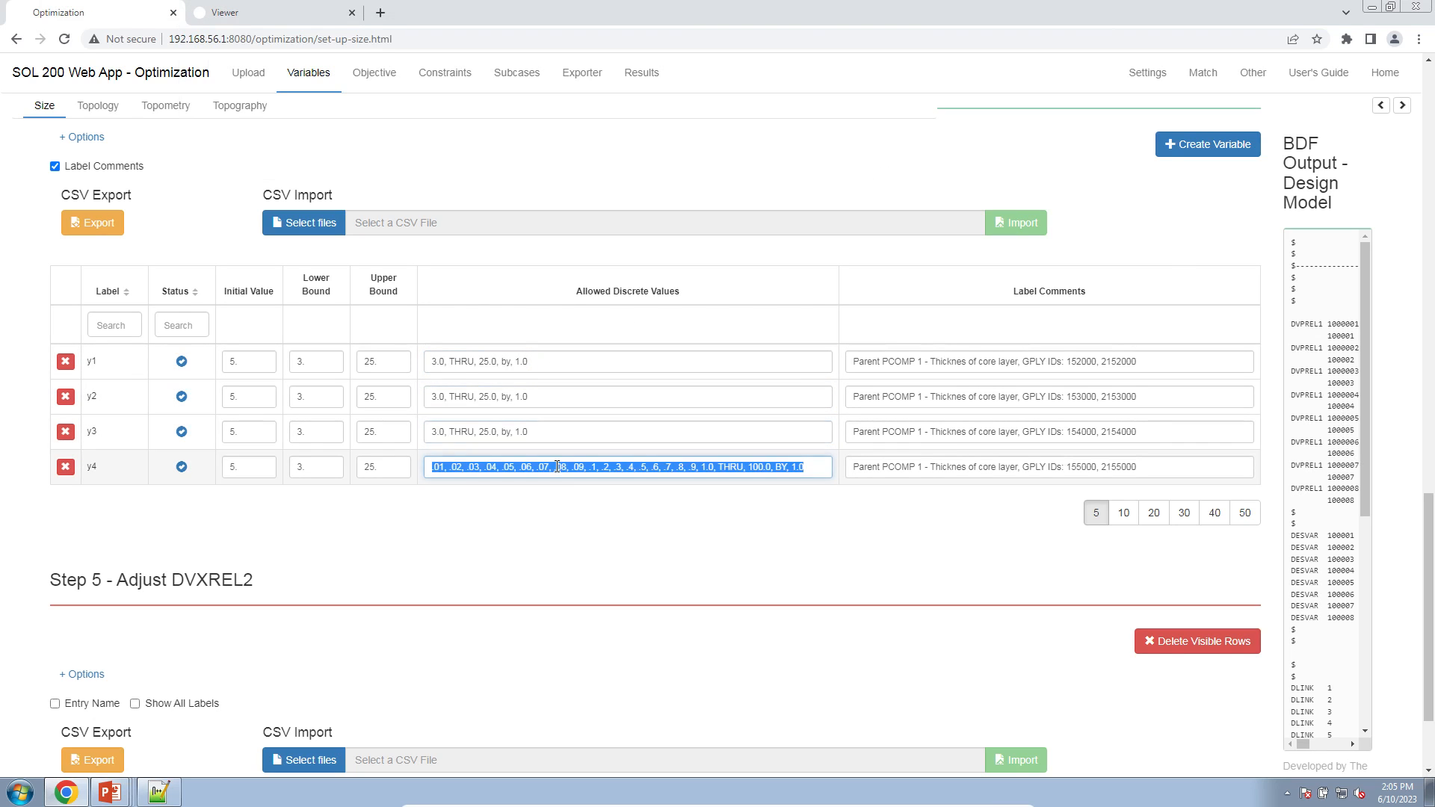
key("ctrl+v")
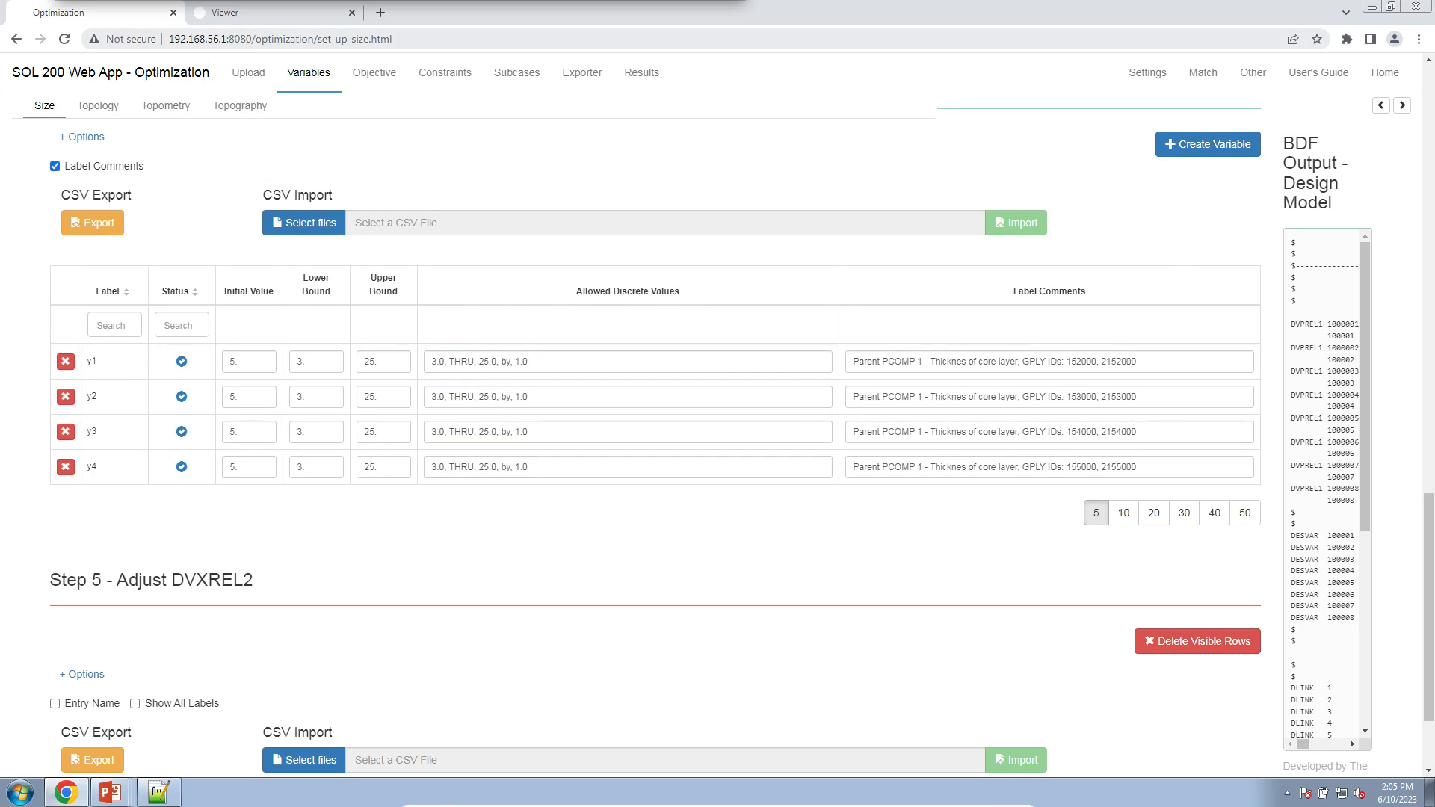
Hide the extra options of the design variables table and widen the design model BDF output
left_click(91, 139)
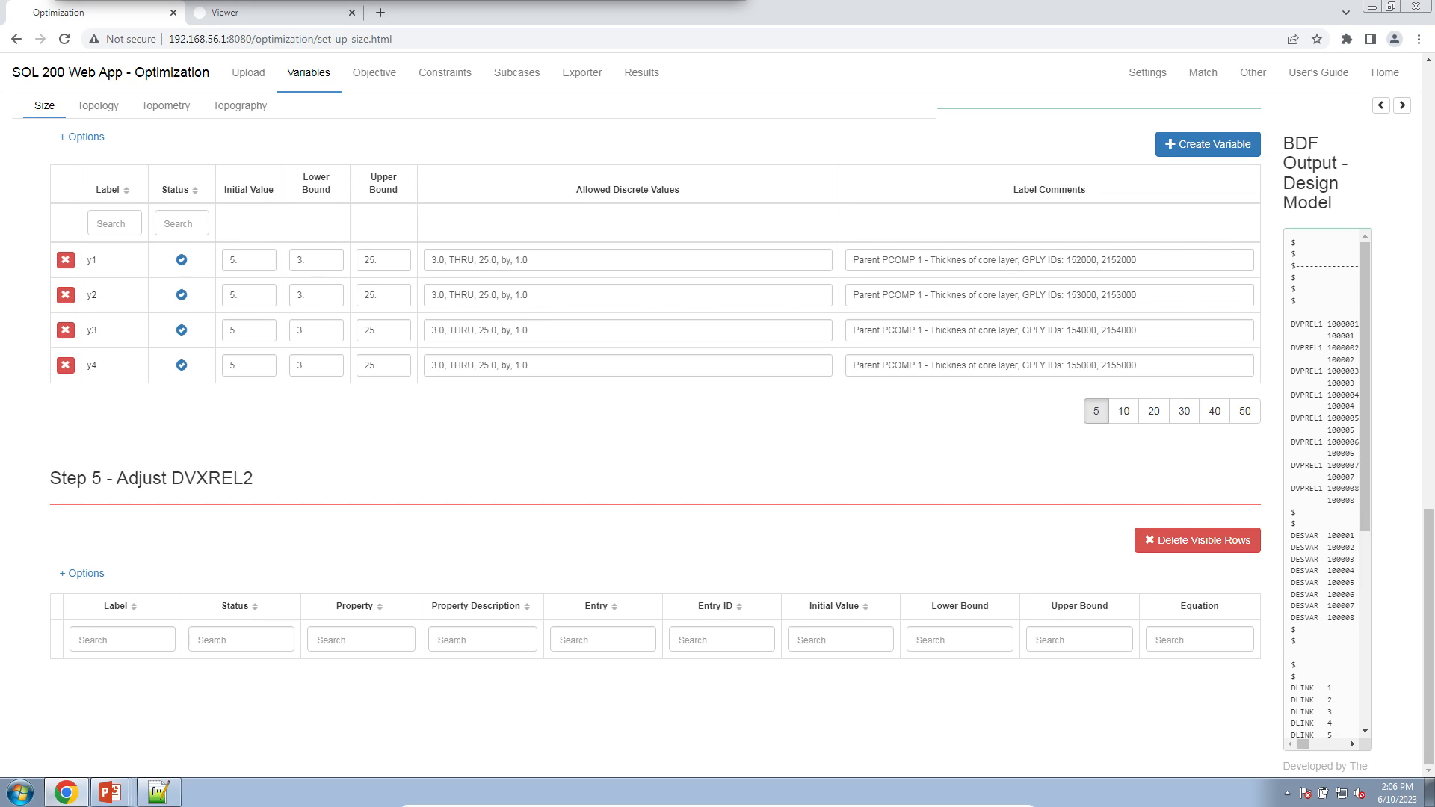
left_click(1380, 105)
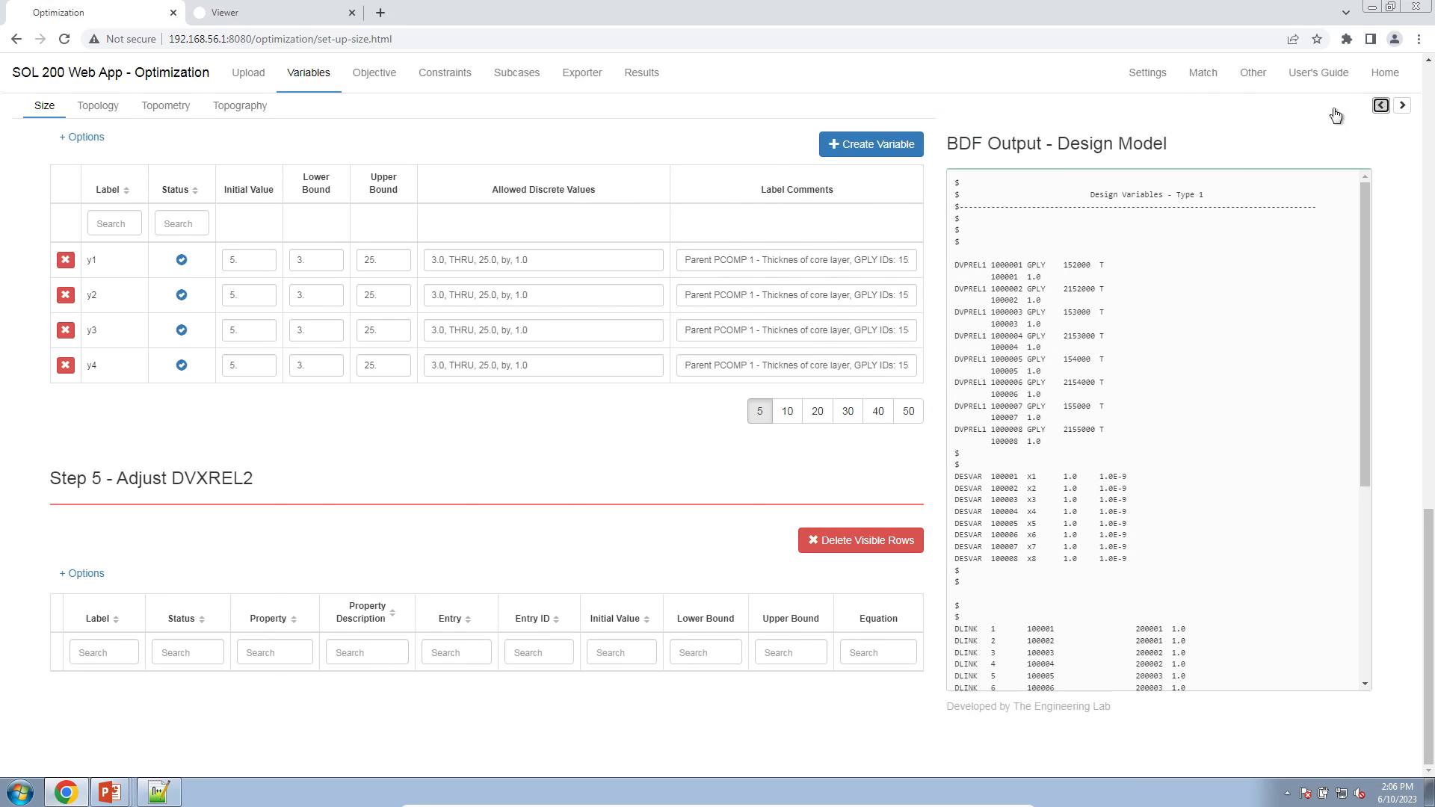
In the optimization settings, set the maximum number of design cycles (DESMAX) to 20 and check the trust region option
left_click(1148, 72)
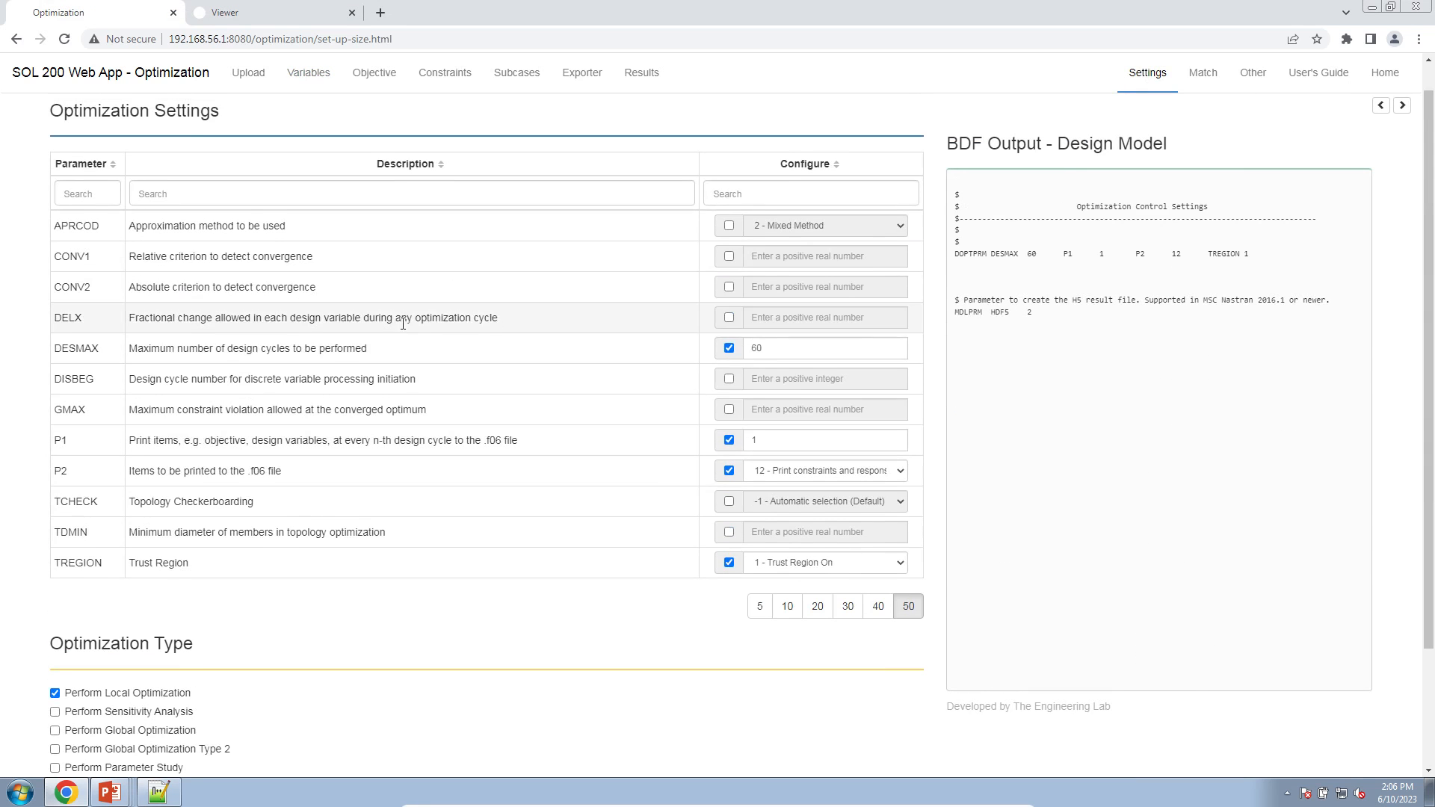
triple_click(194, 349)
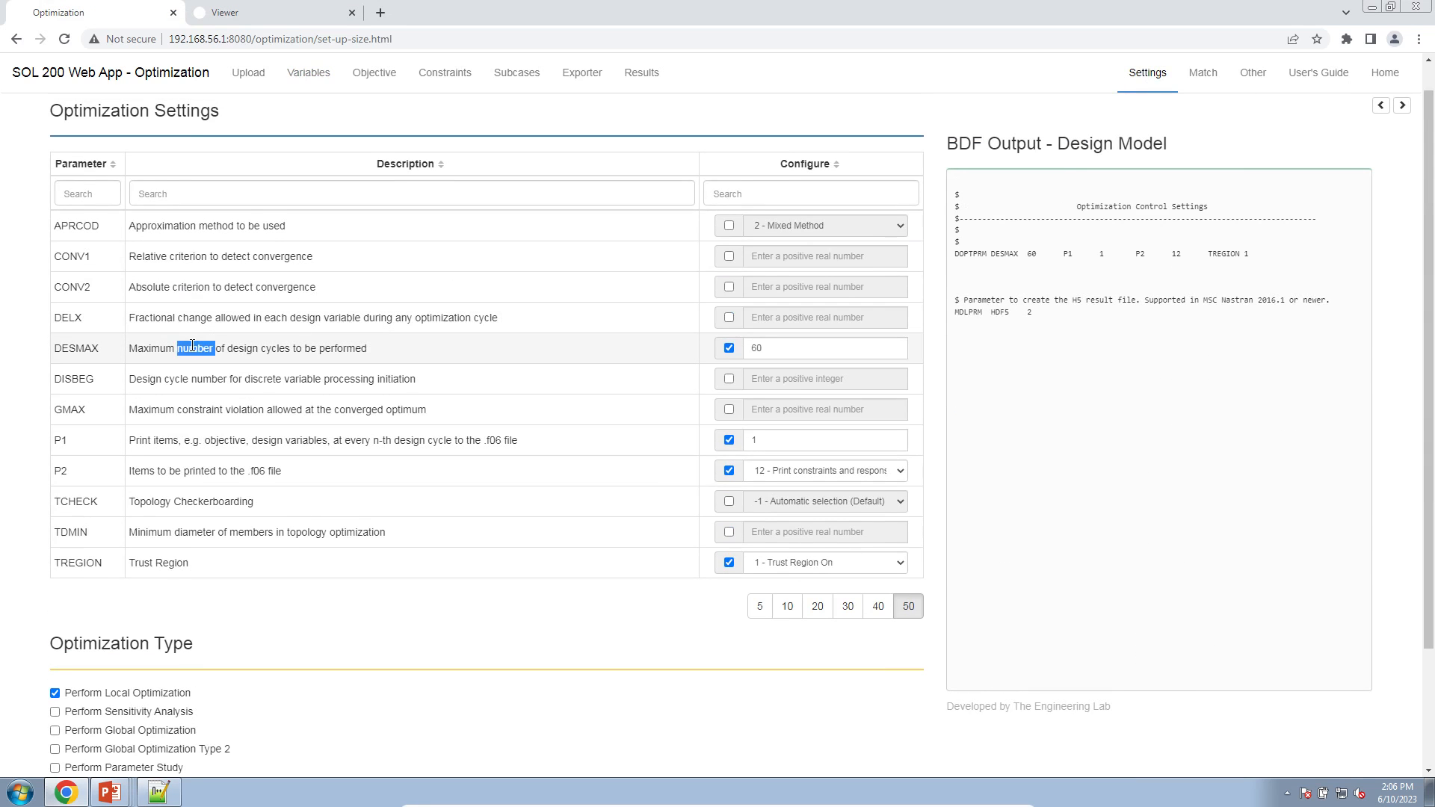
double_click(767, 352)
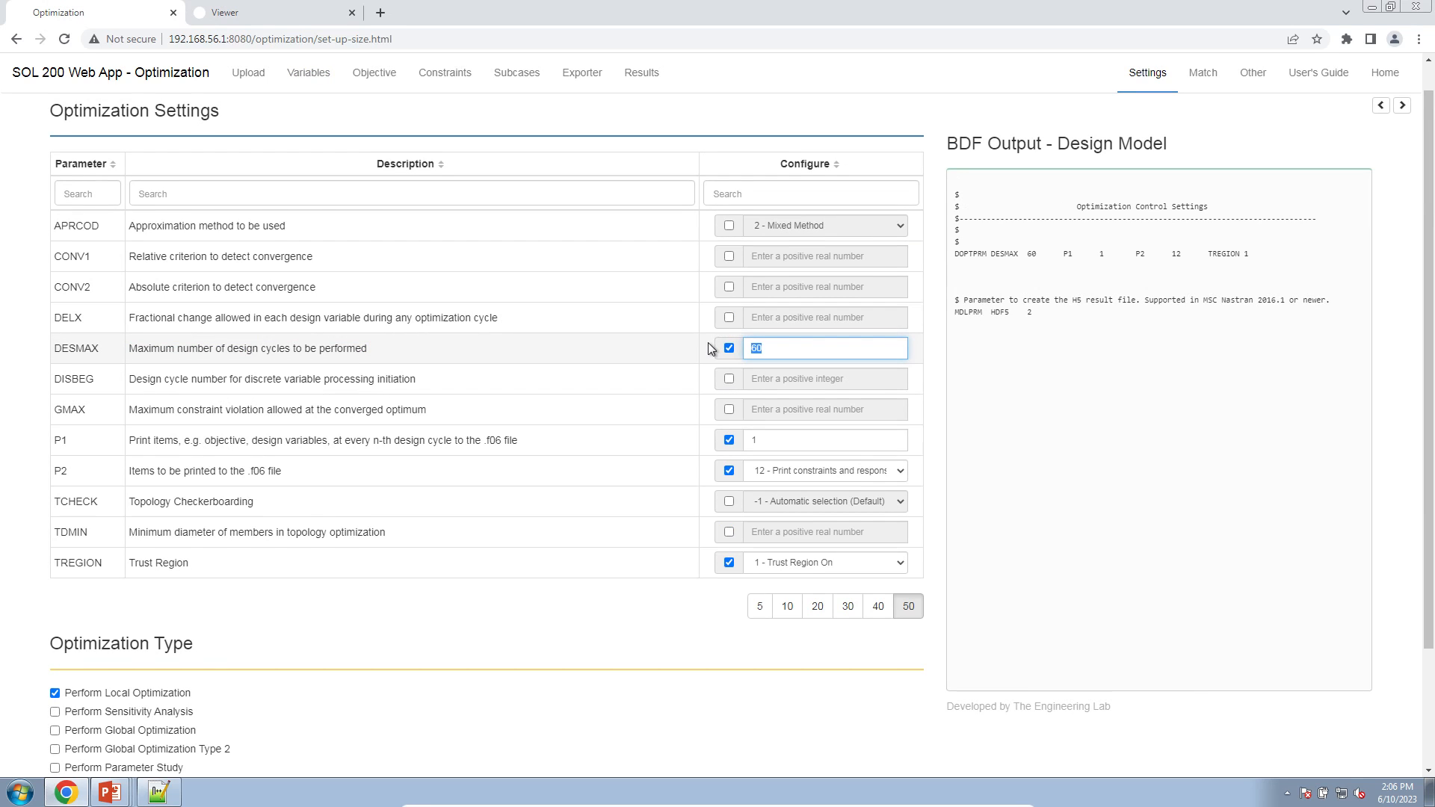
type("20")
key("Tab")
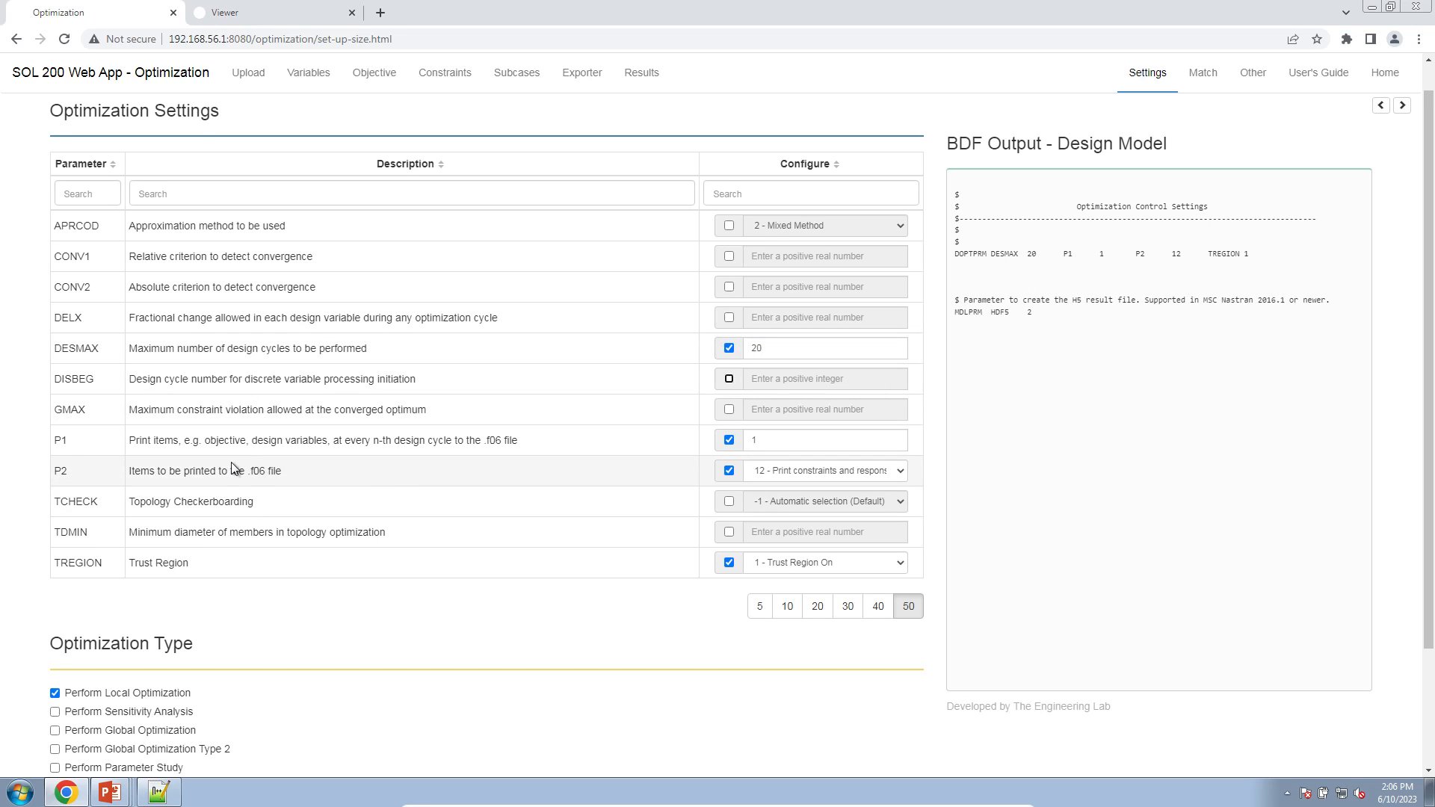
left_click(843, 565)
left_click(844, 565)
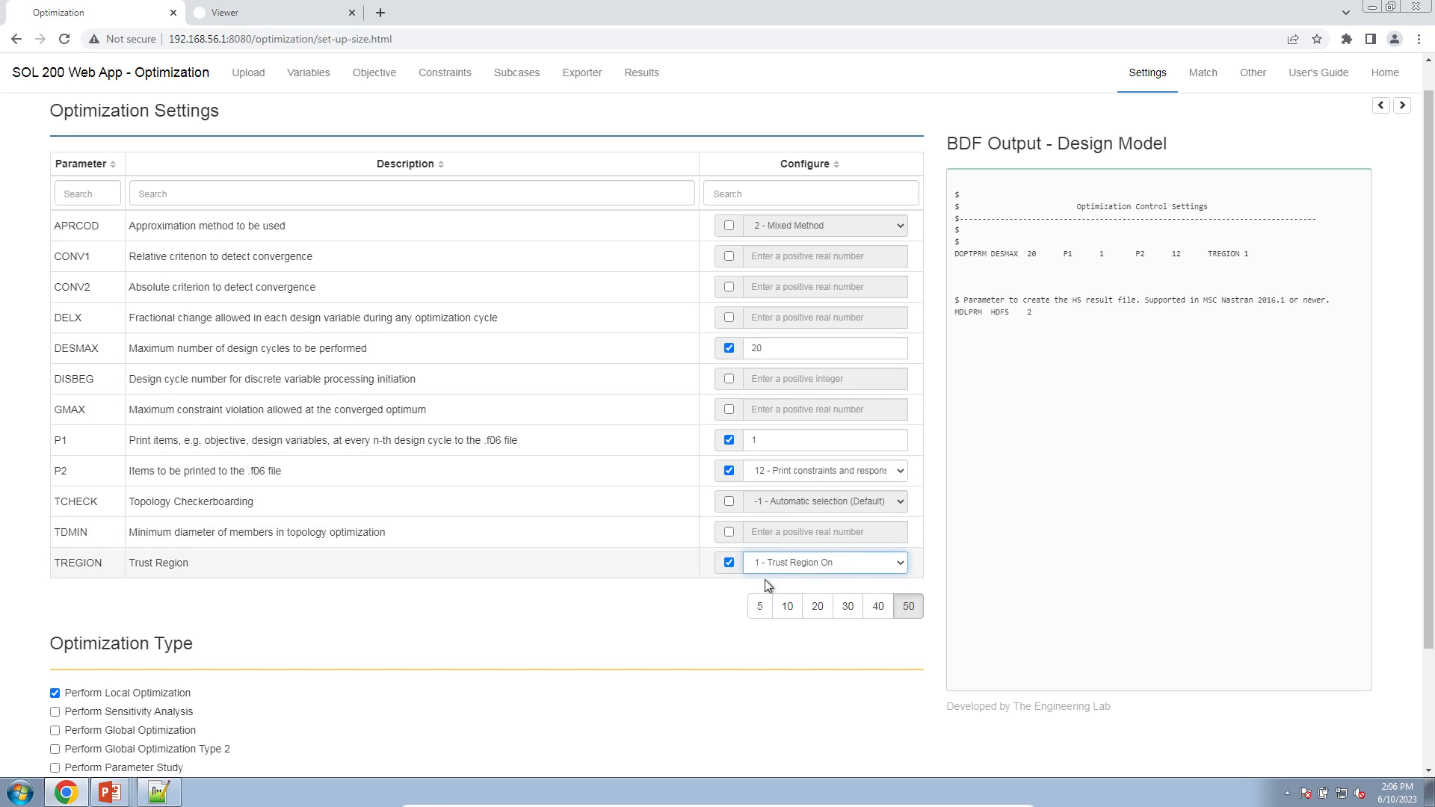
Download the BDF files of the configured optimization and open the Downloads folder
left_click(572, 74)
left_click(250, 602)
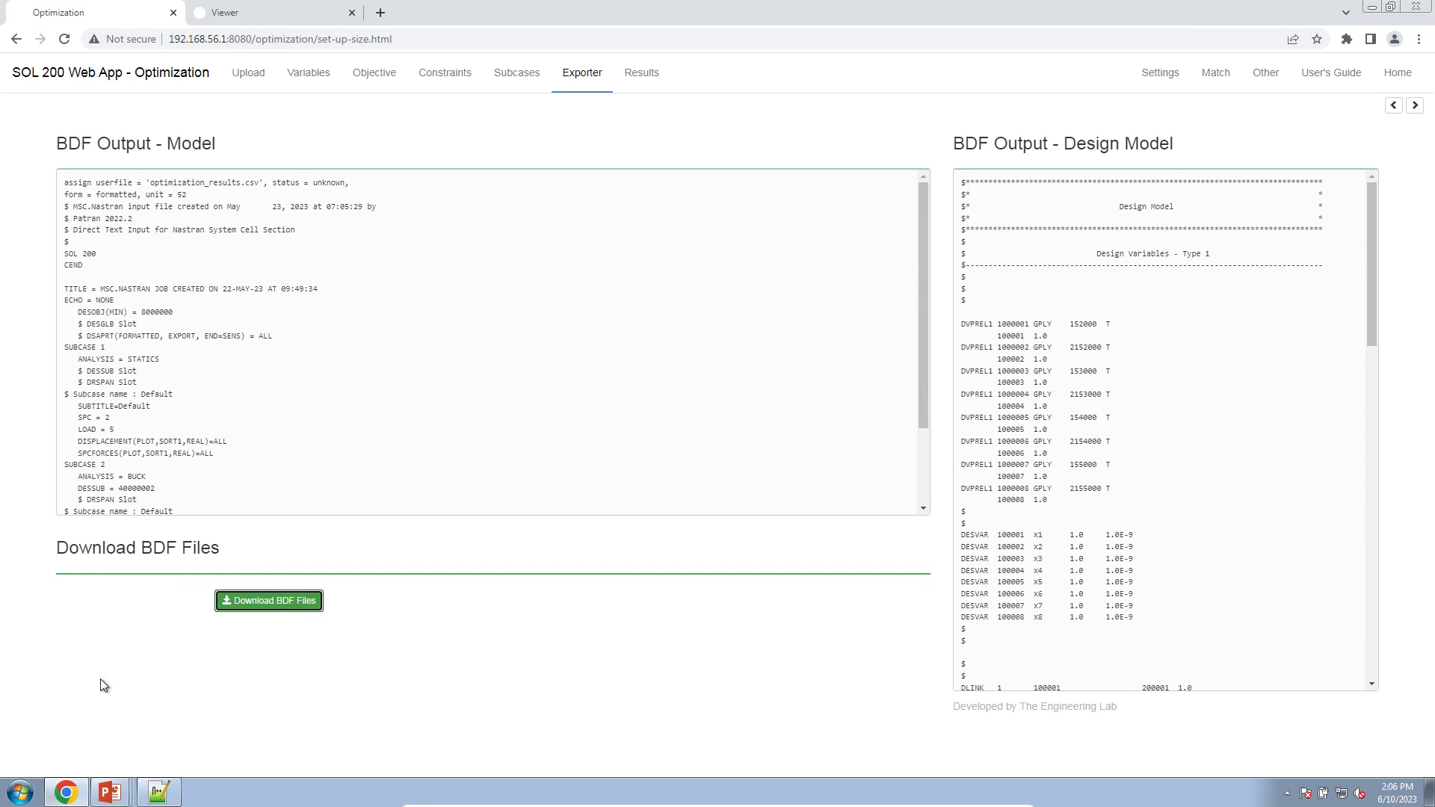
left_click(3, 800)
left_click(226, 599)
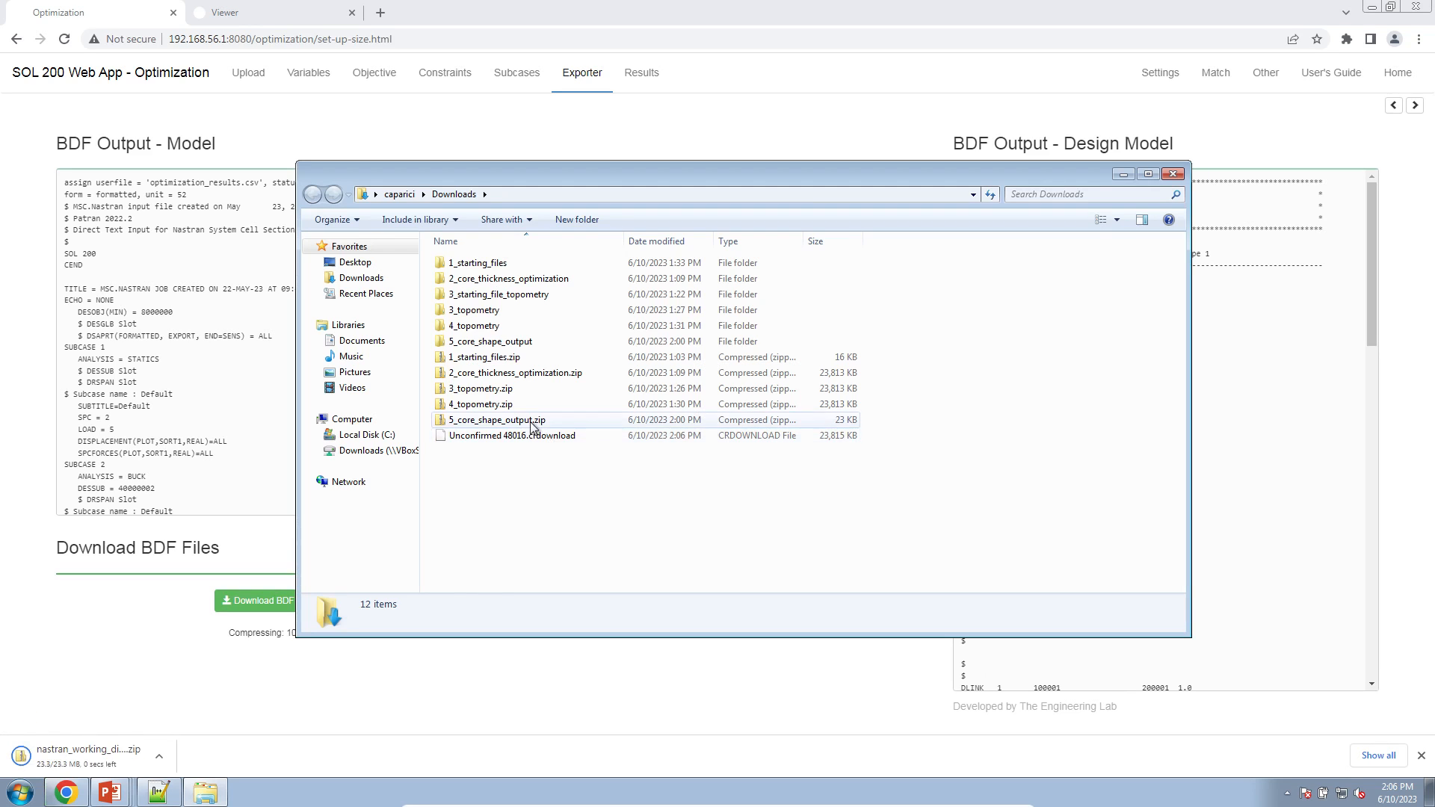
Rename the downloaded nastran_working_directory.zip as 6_core_thickness_sections.zip
left_click(509, 437)
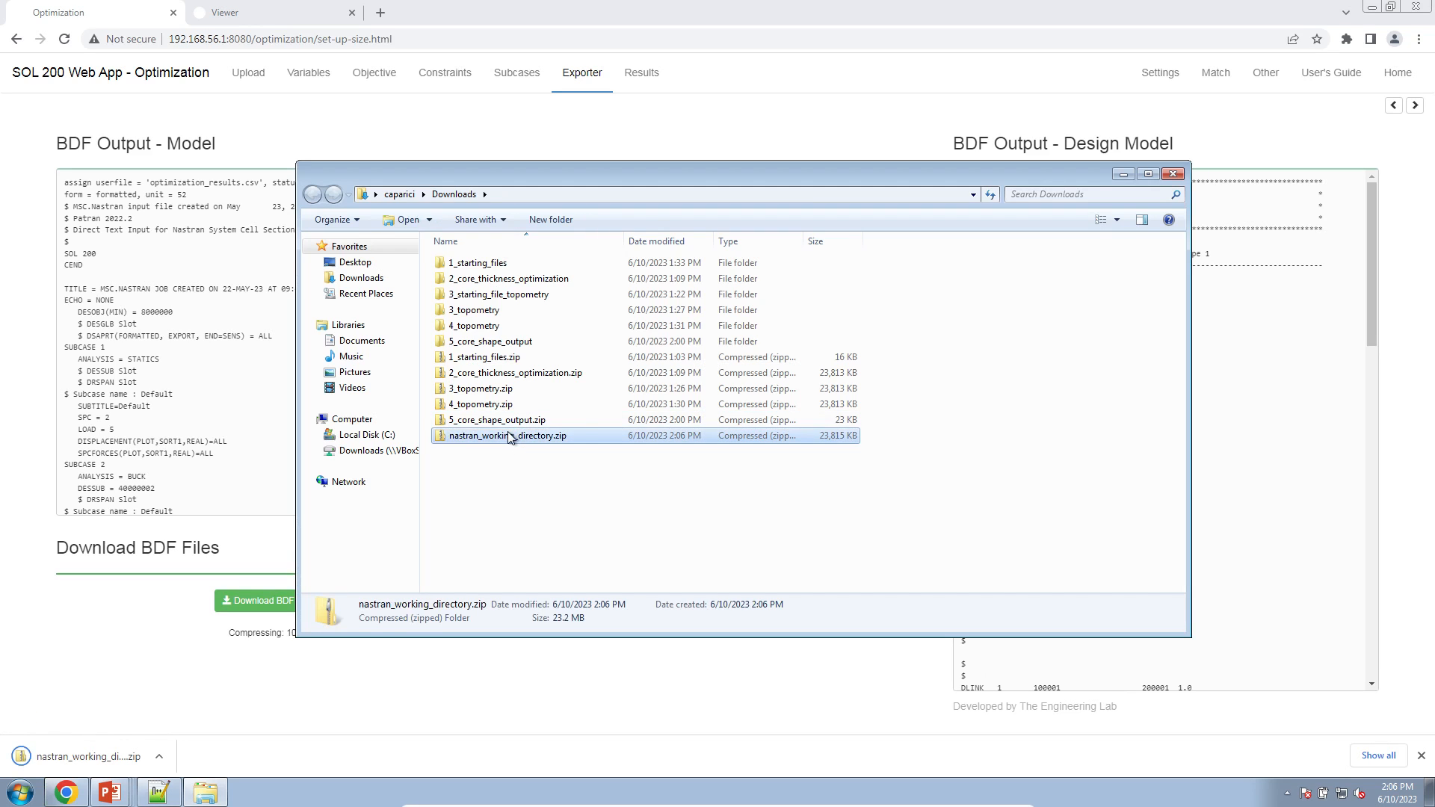
left_click(509, 436)
type("6_core_thickness_")
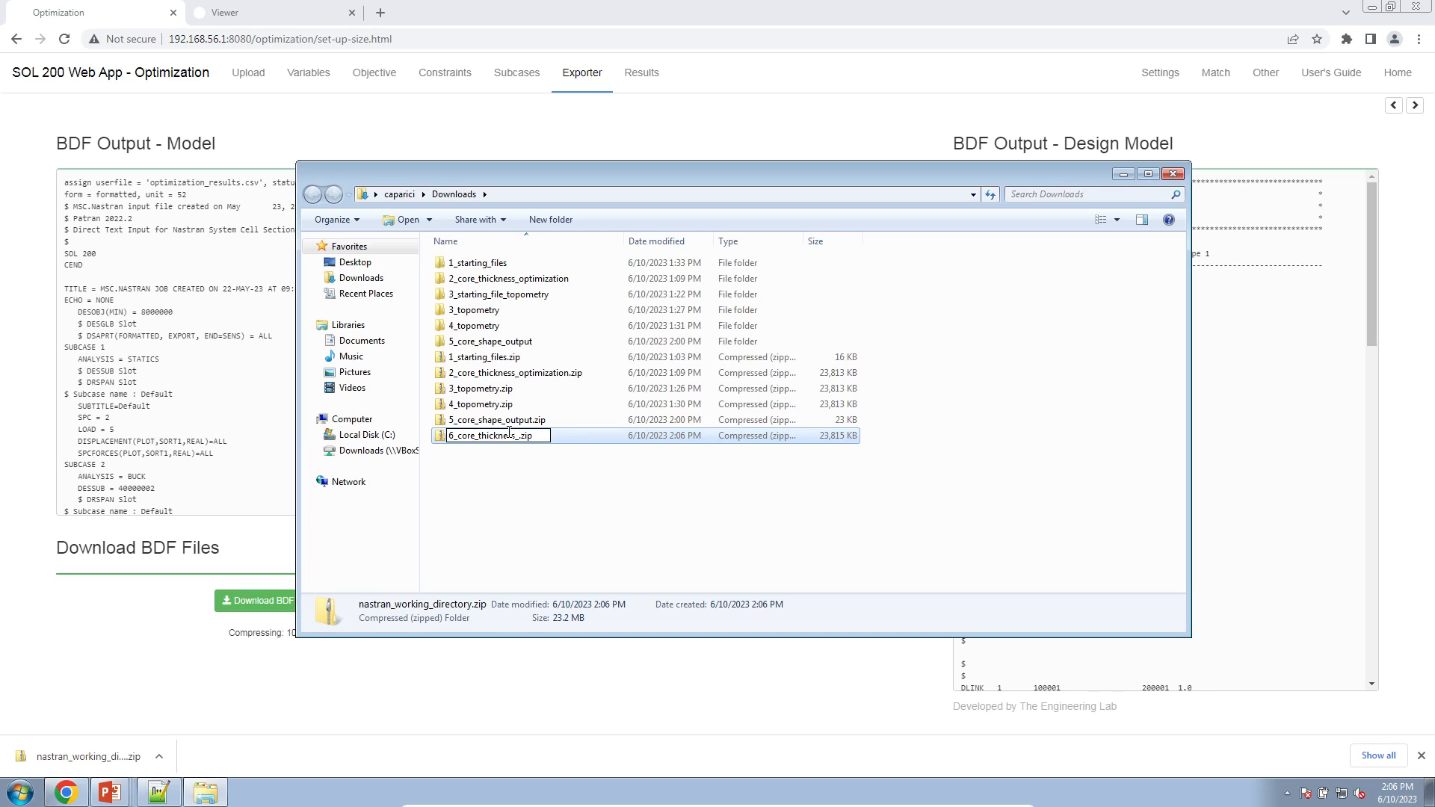
type("sections")
key("Return")
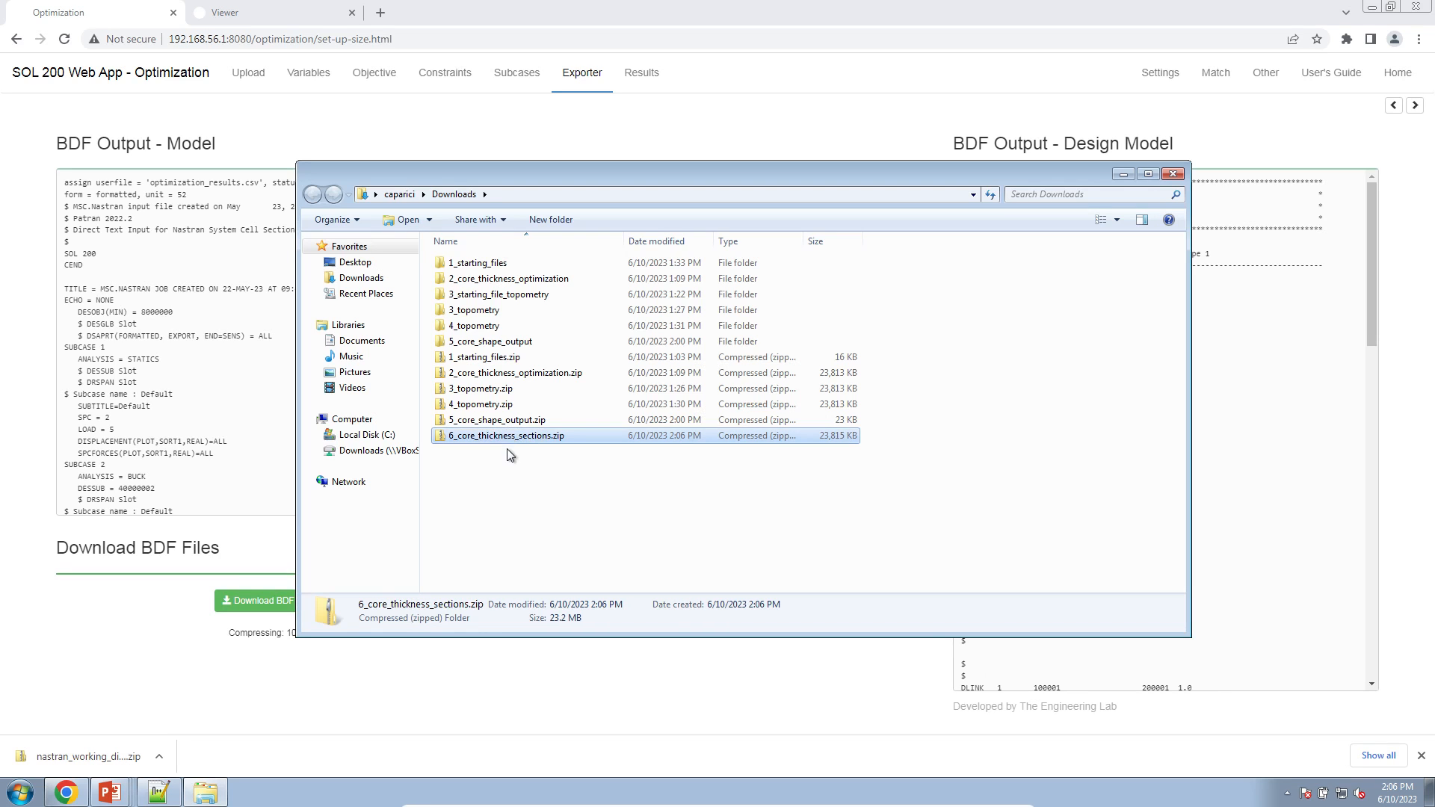
Extract 6_core_thickness_sections.zip into its own folder and start the MSC Nastran run from the extracted files
right_click(513, 438)
left_click(571, 486)
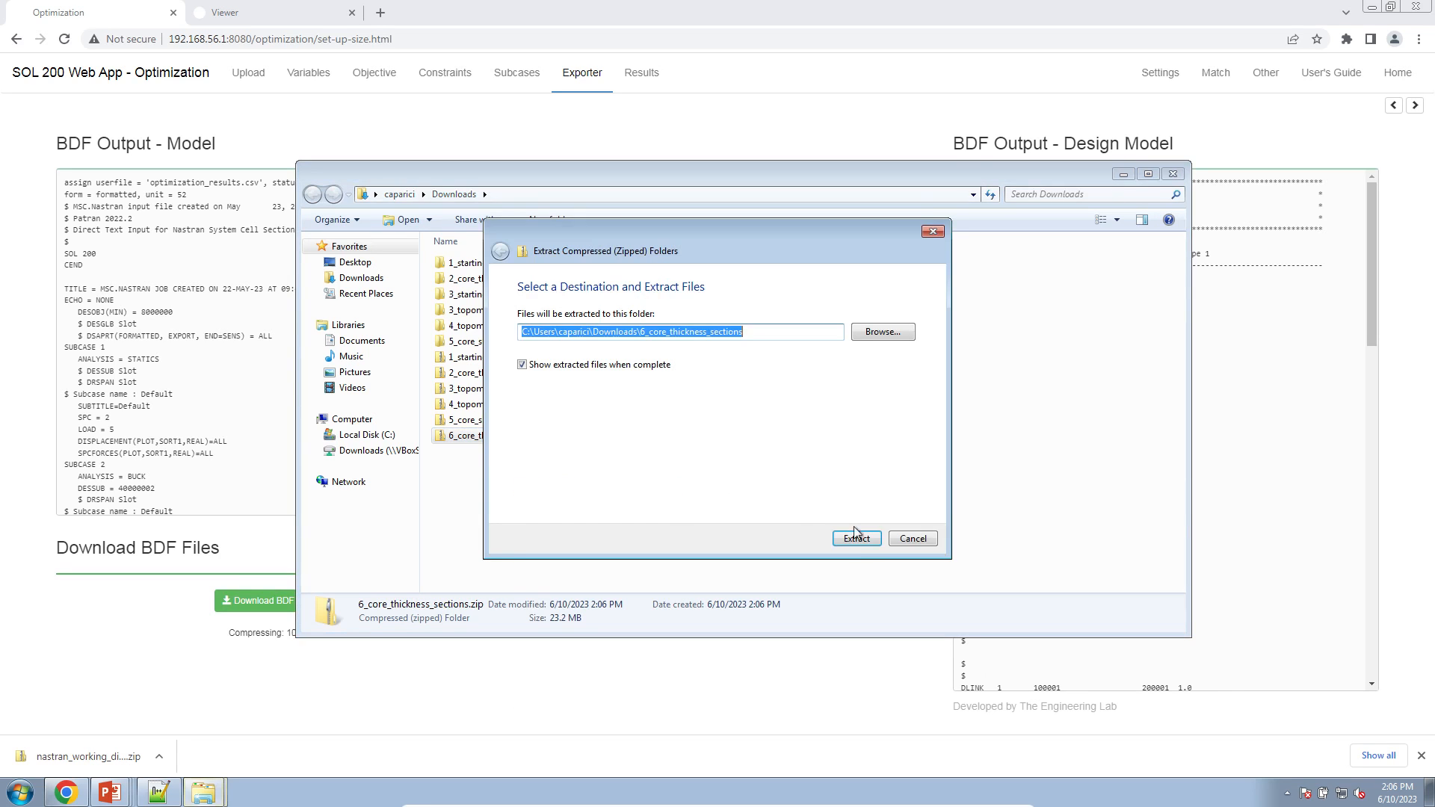
left_click(856, 539)
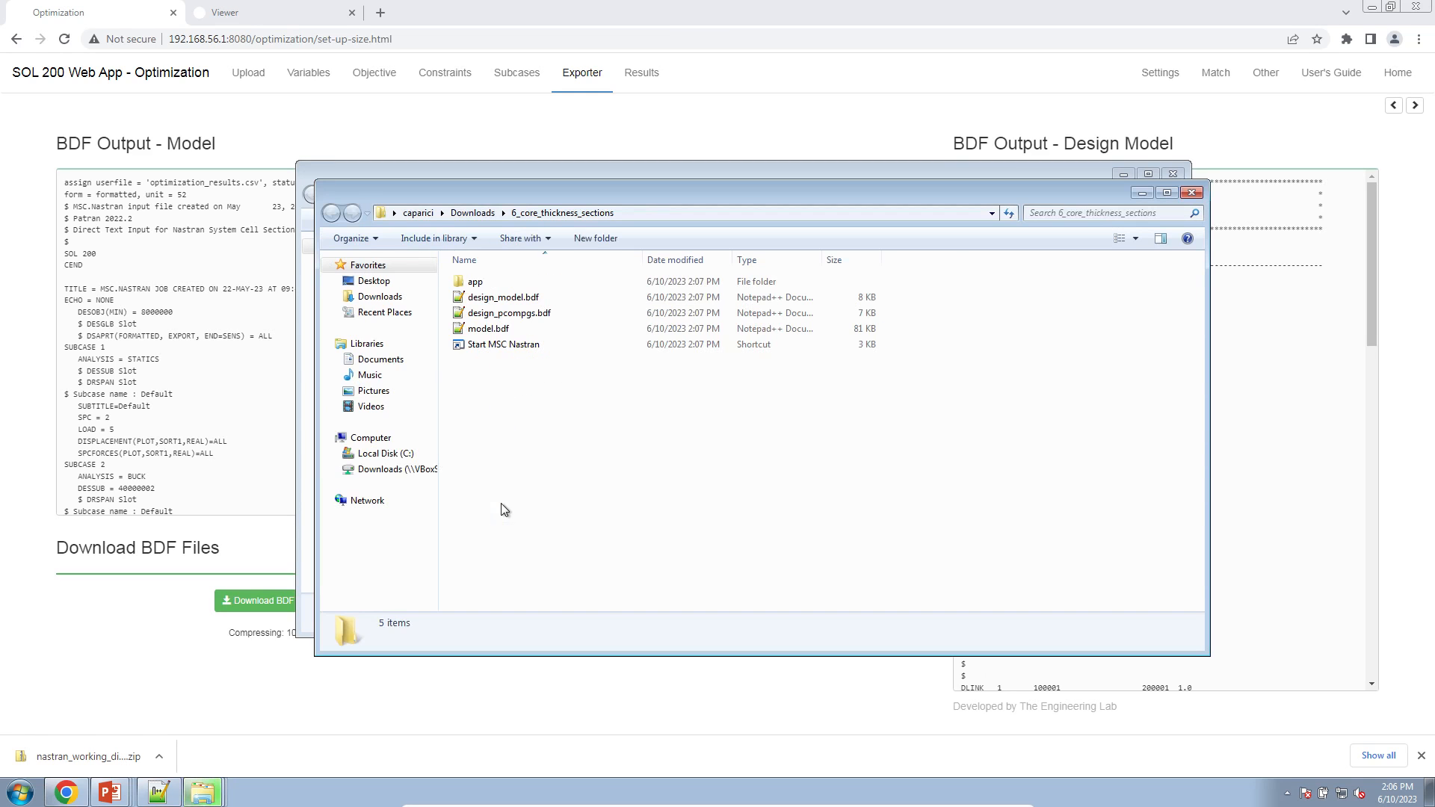
double_click(529, 344)
left_click(775, 410)
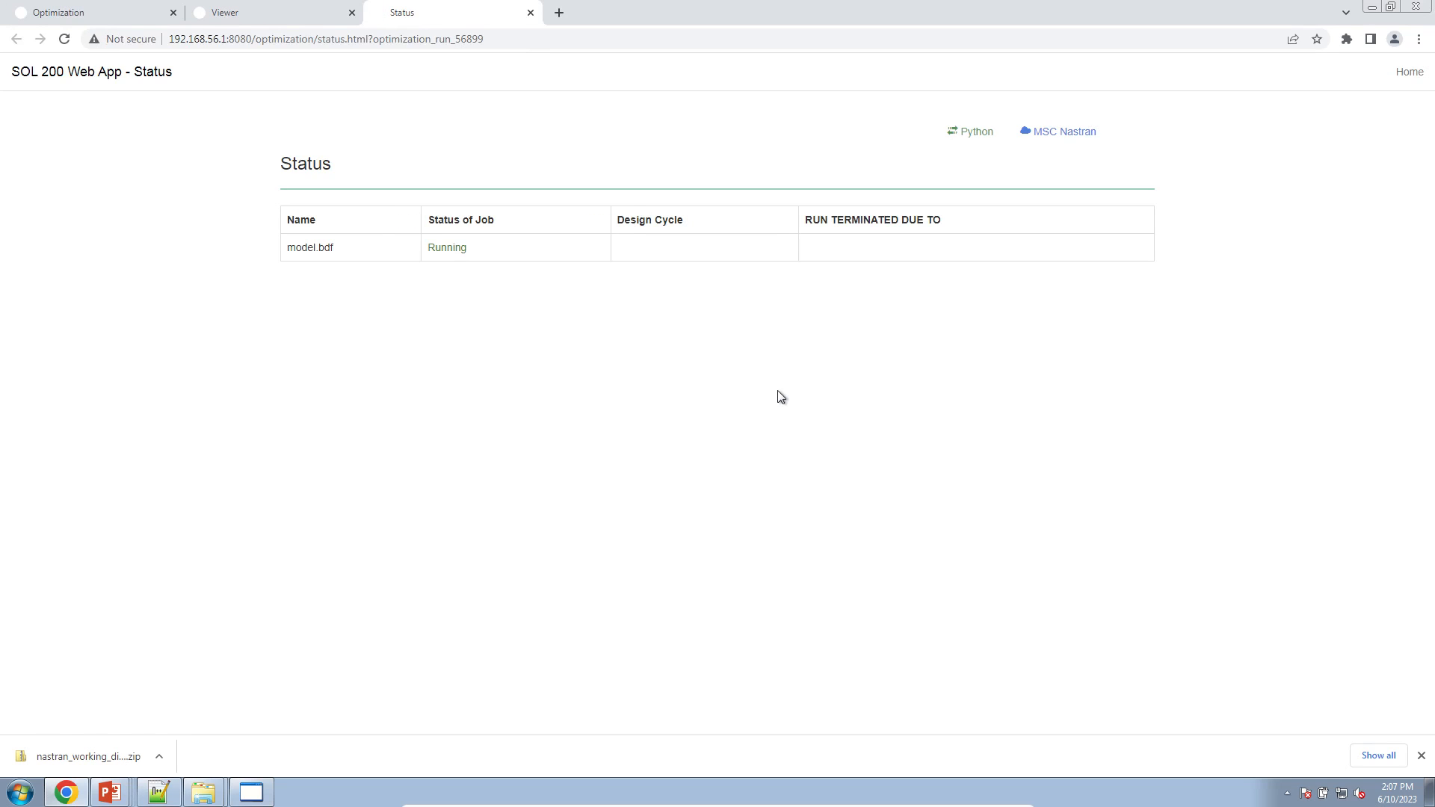
In the Viewer, show the model from the front and display the PCOMPG zones of the ply shapes
left_click(306, 15)
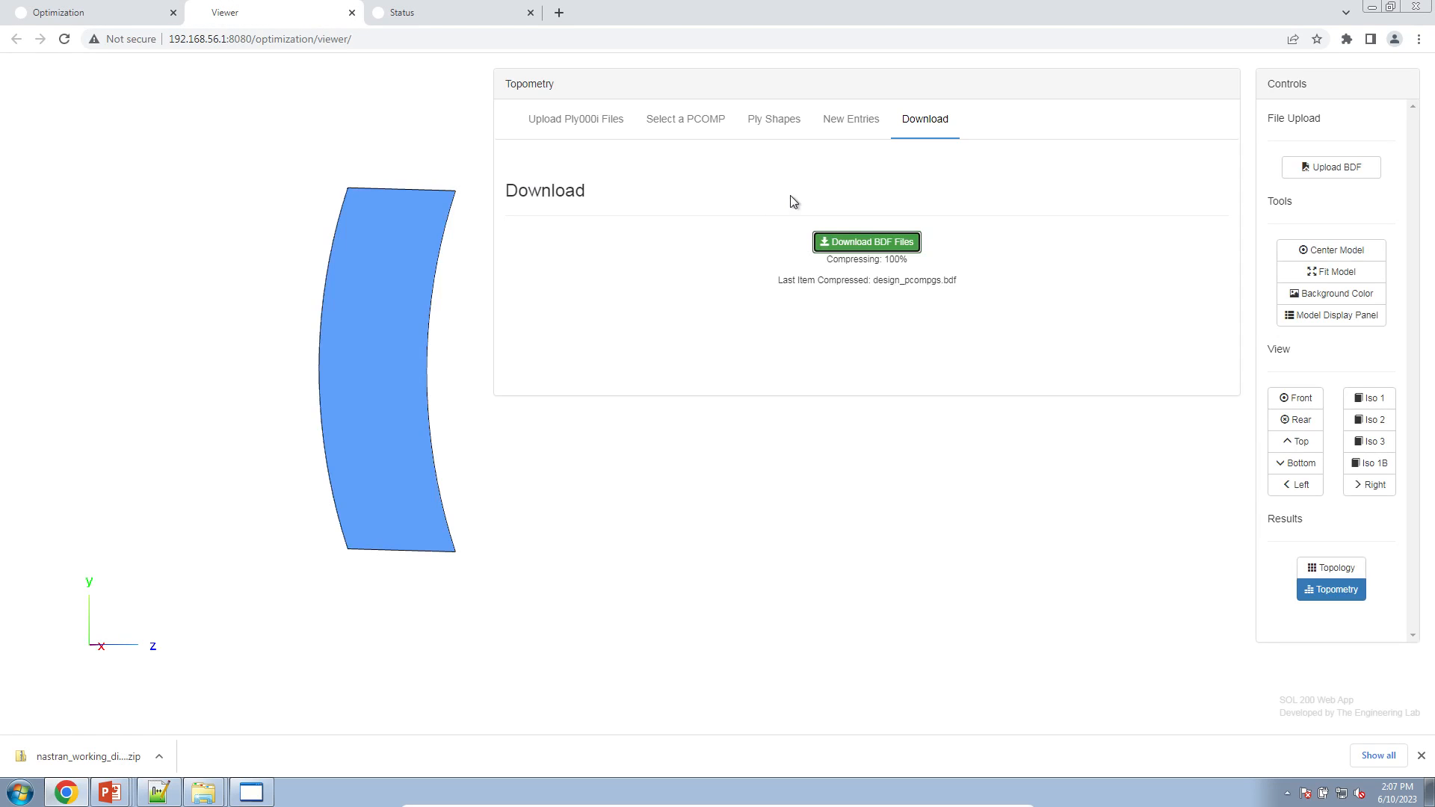
left_click(1295, 398)
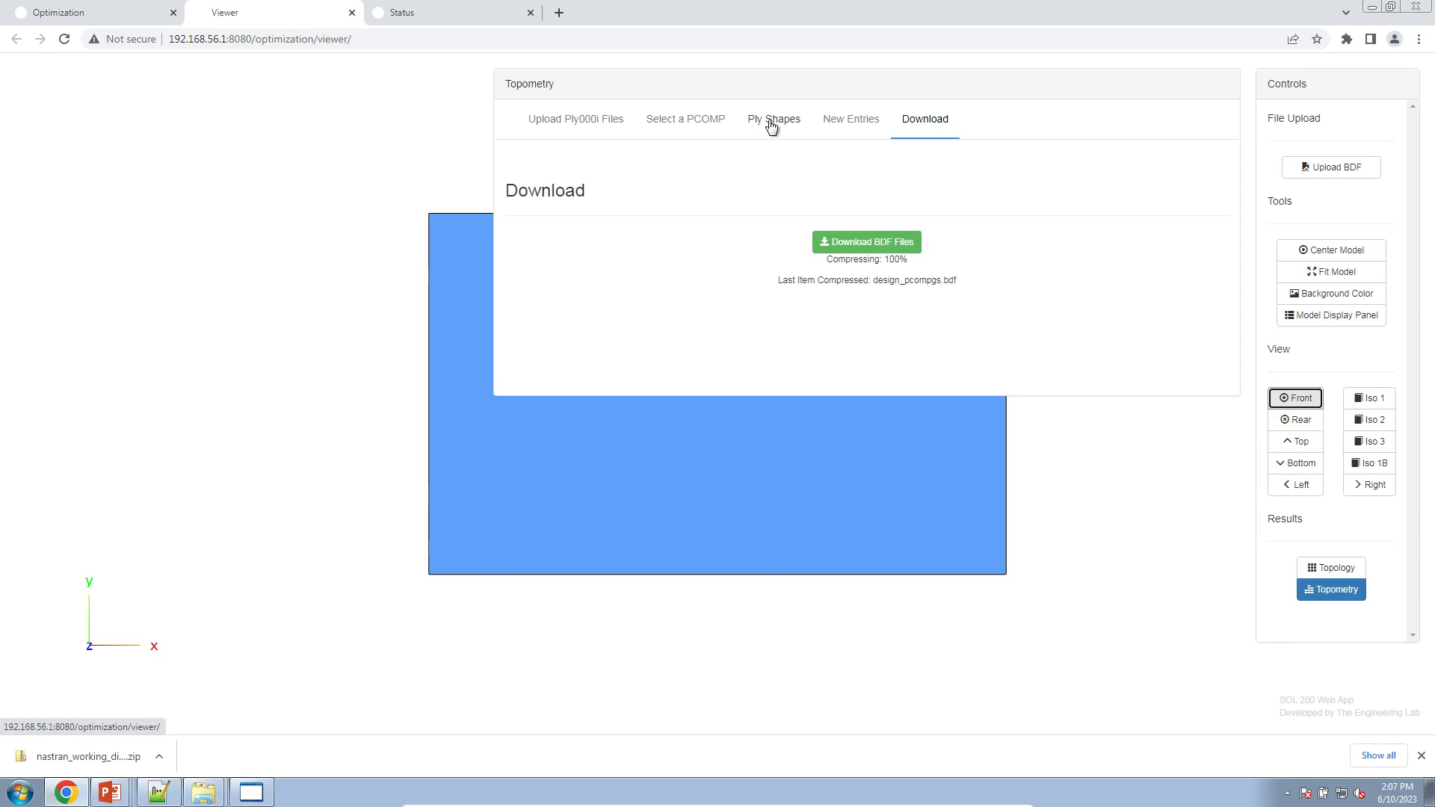
left_click(772, 125)
left_click(586, 183)
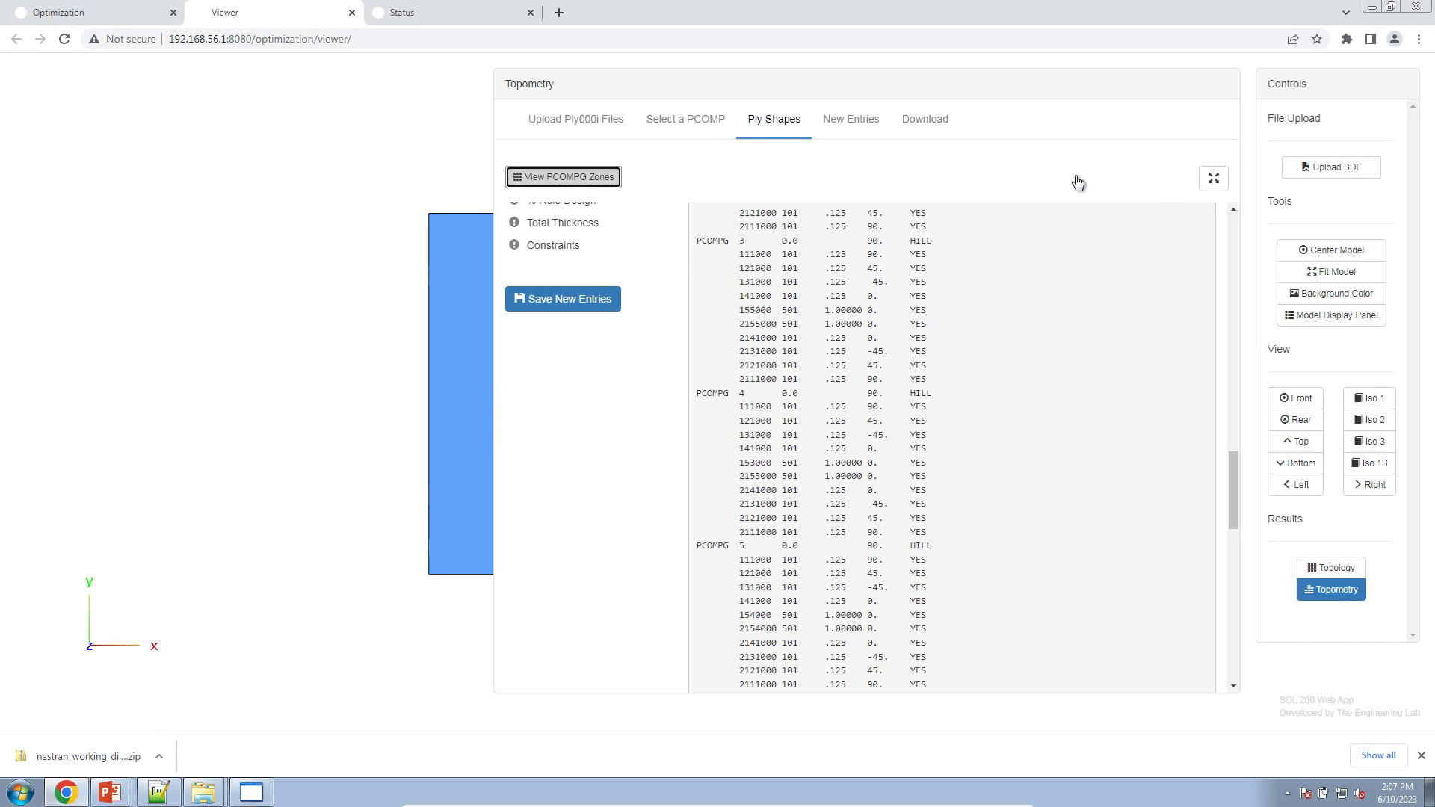
Shrink the enlarged Topometry panel and examine the full model's PCOMPG zones 2 to 5 against the color legend
left_click(1213, 180)
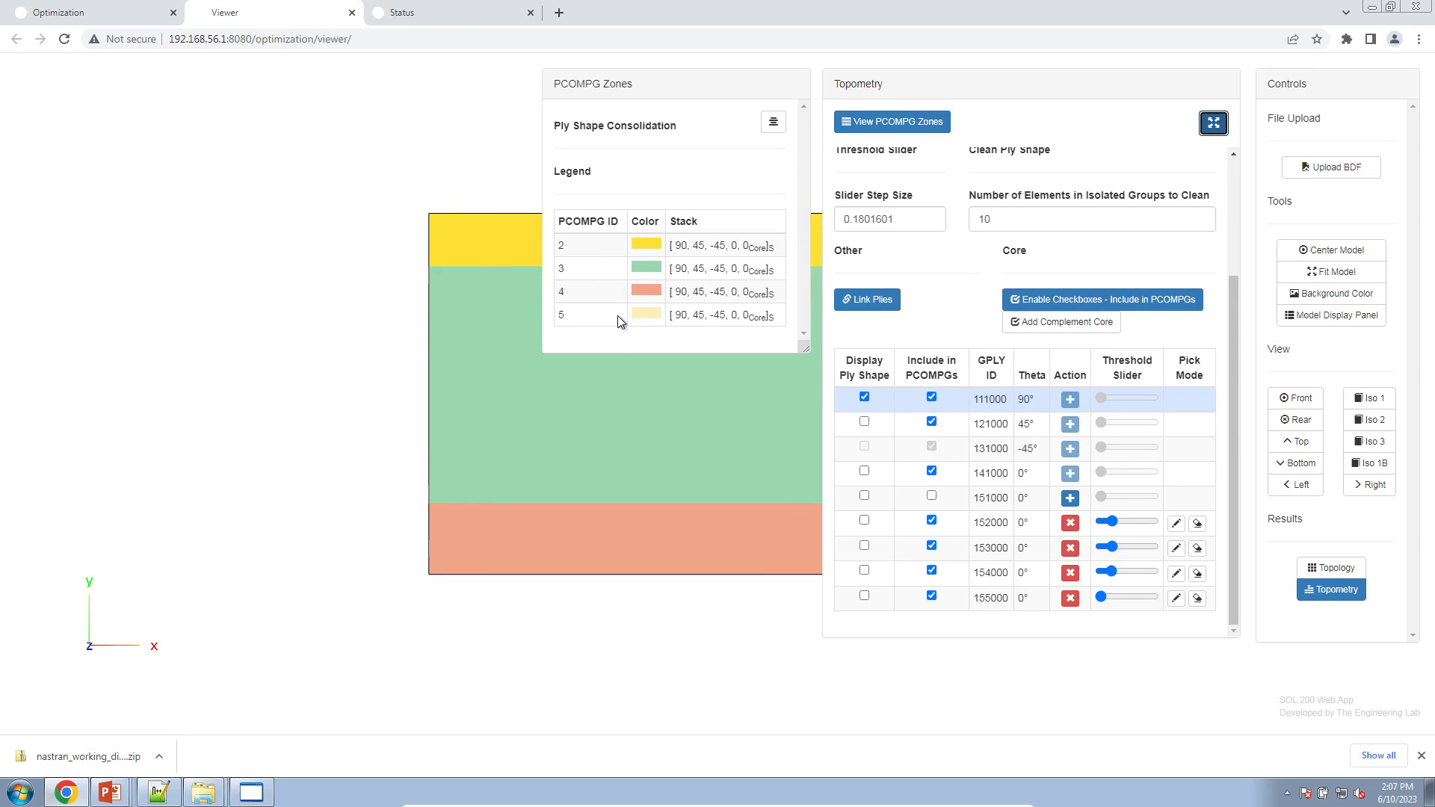
left_click_drag(532, 461, 188, 447)
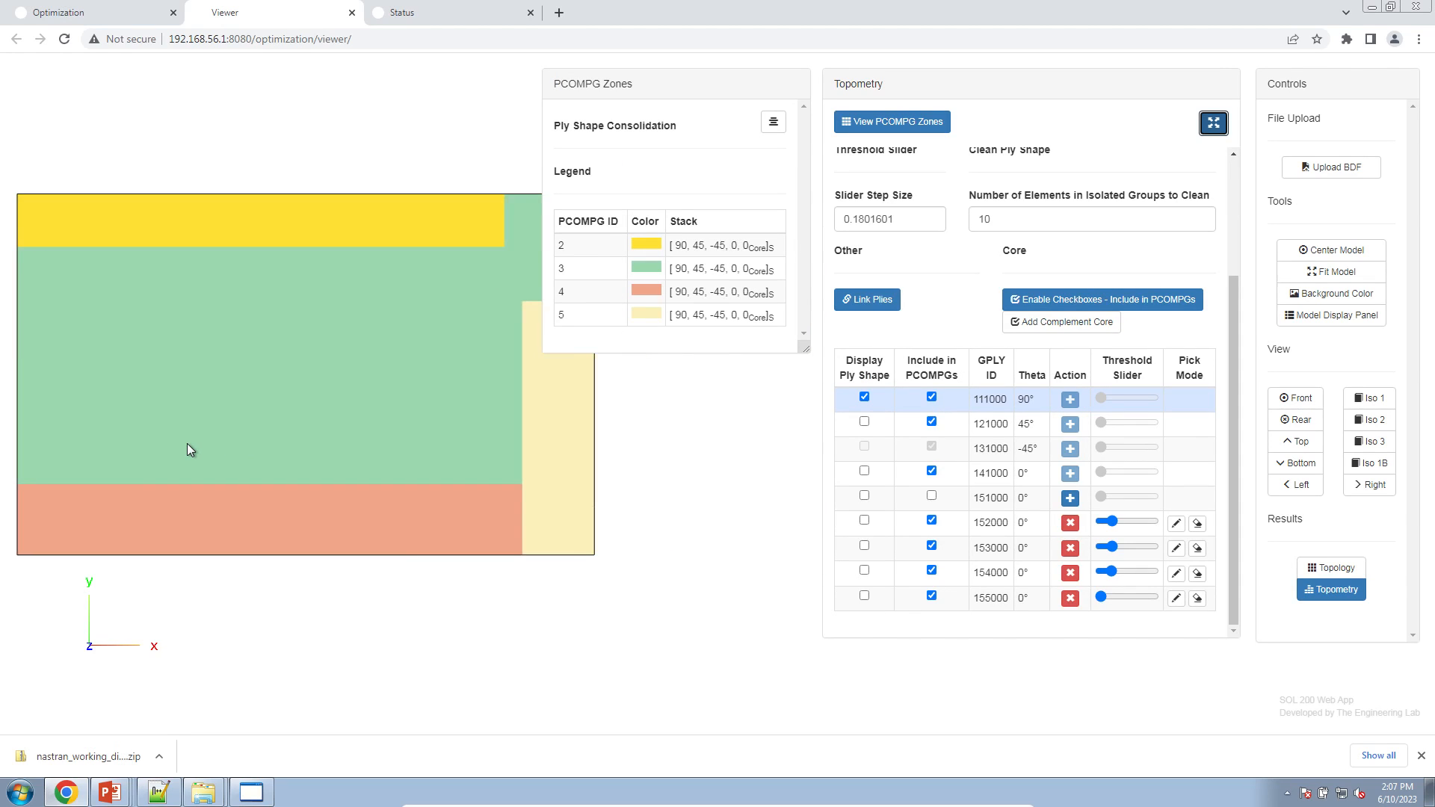
scroll(188, 447, "down", 2)
left_click_drag(282, 427, 215, 431)
Check the job status of model.bdf until the Local Optimization Results open, and dismiss the finished download notice
left_click(452, 13)
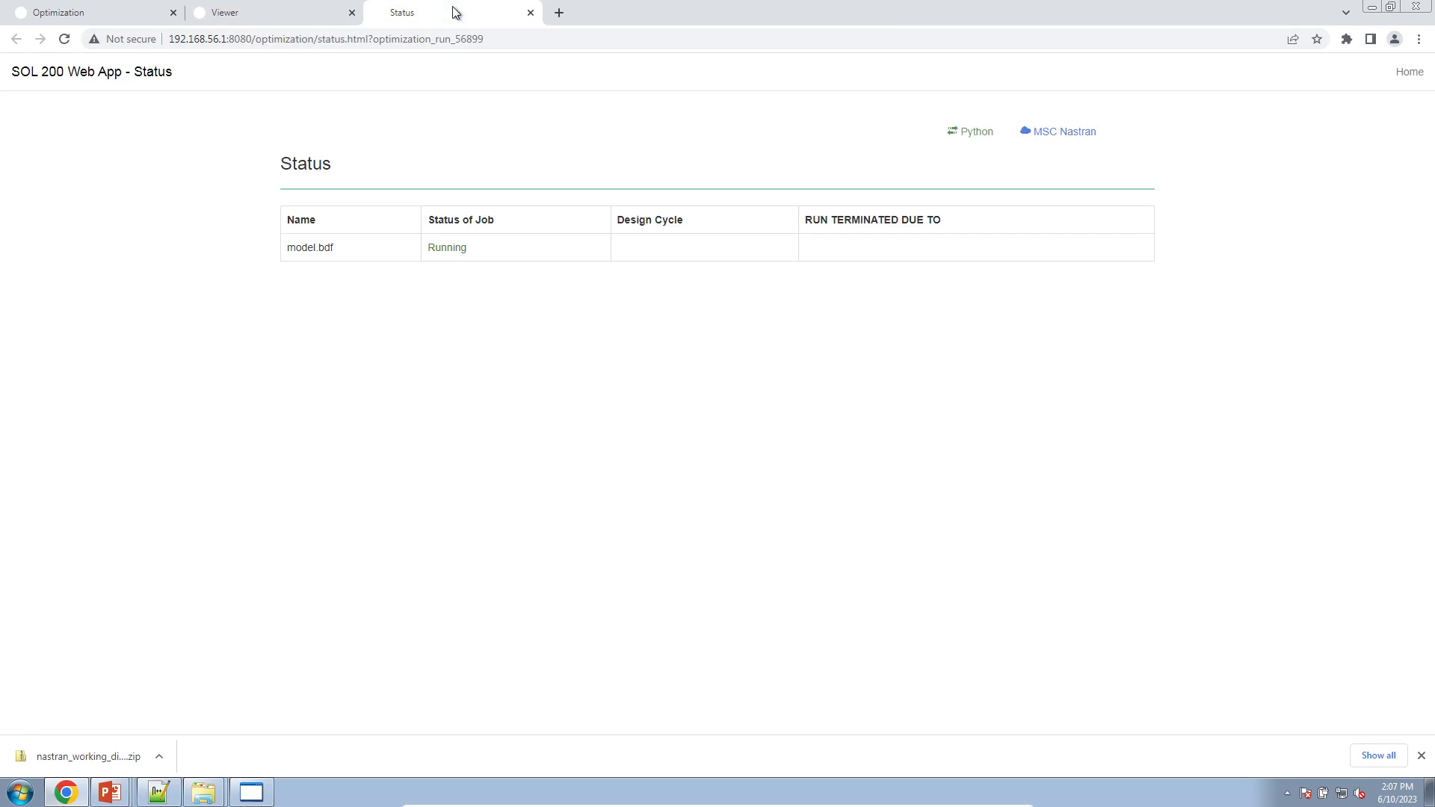
left_click(269, 13)
left_click_drag(409, 388, 393, 381)
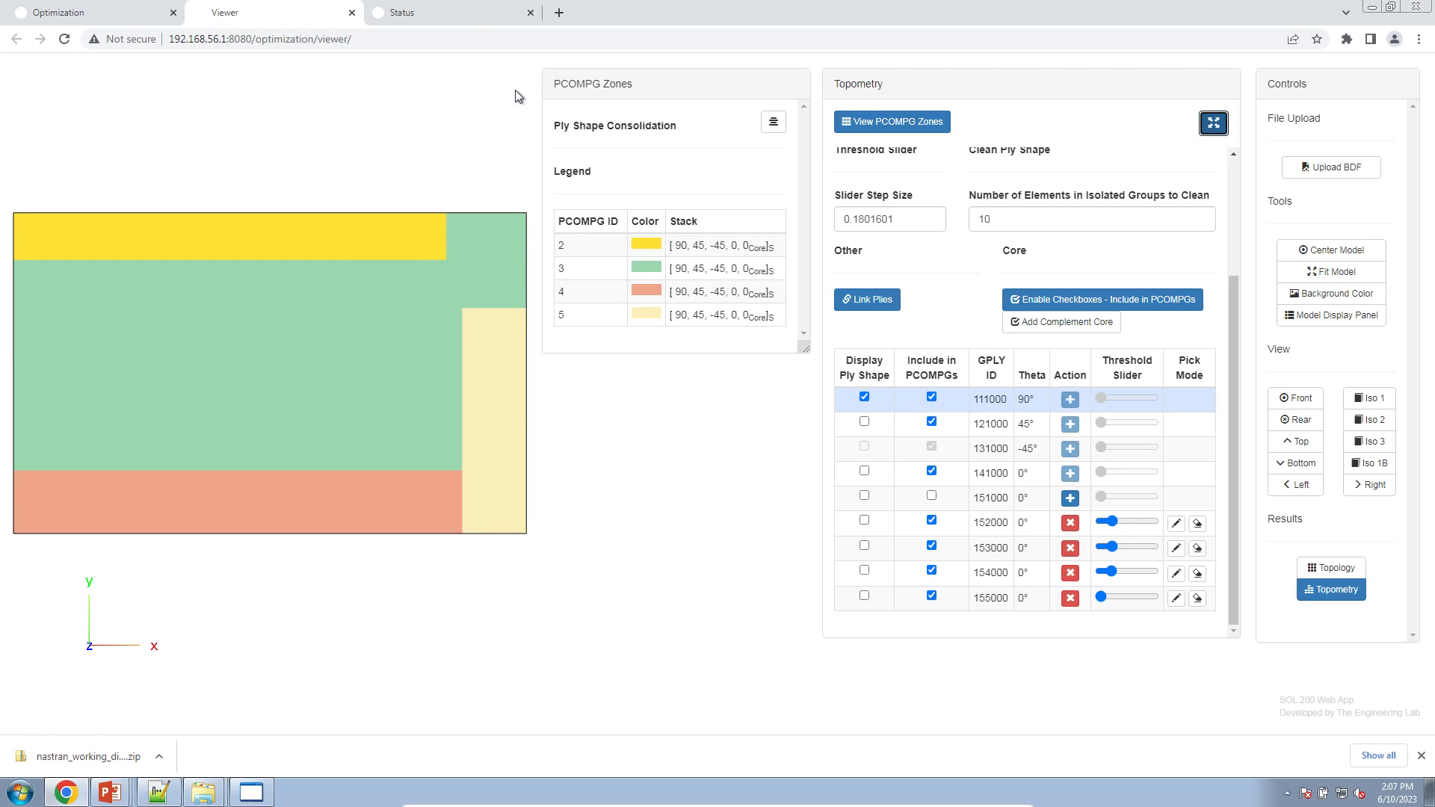
left_click(470, 15)
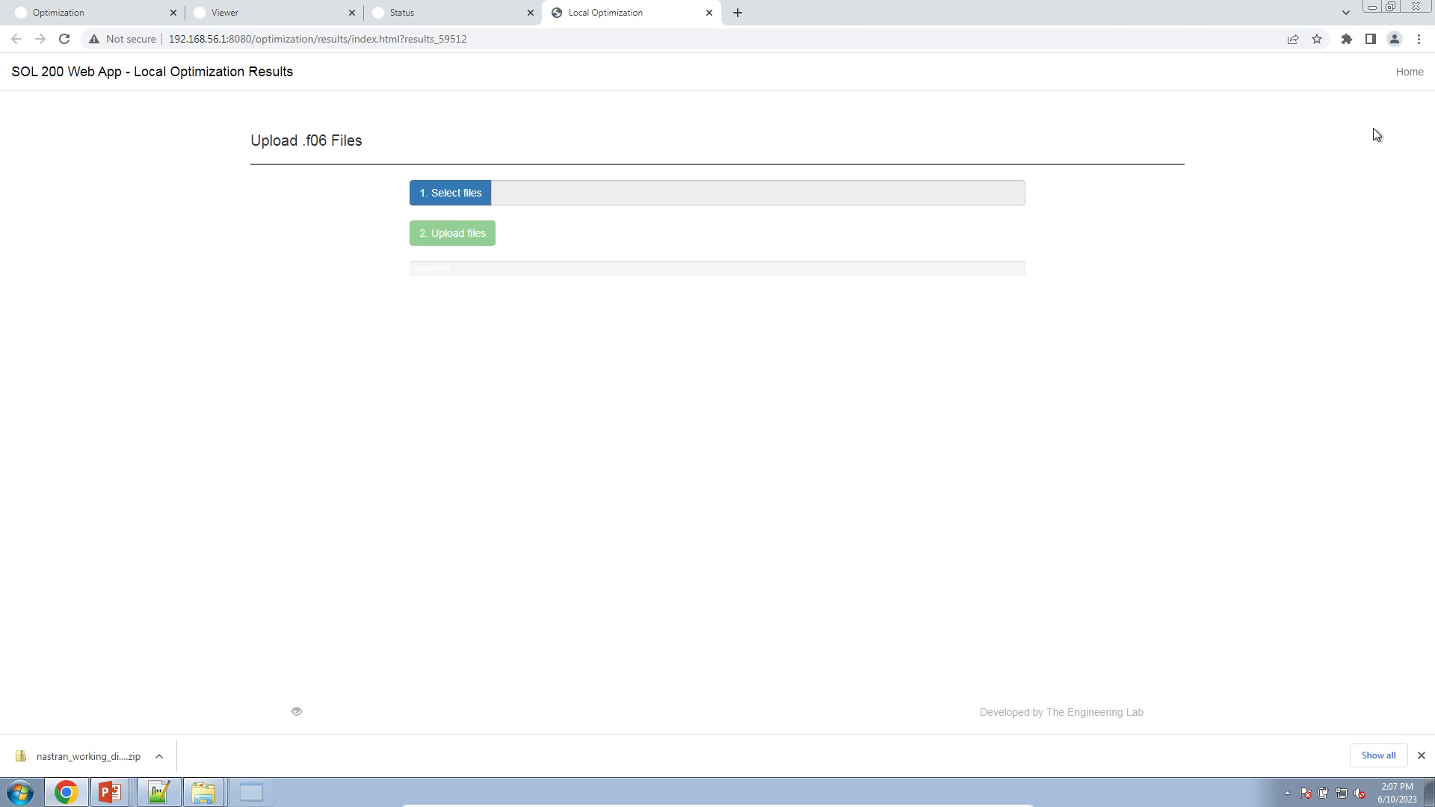
left_click(1421, 756)
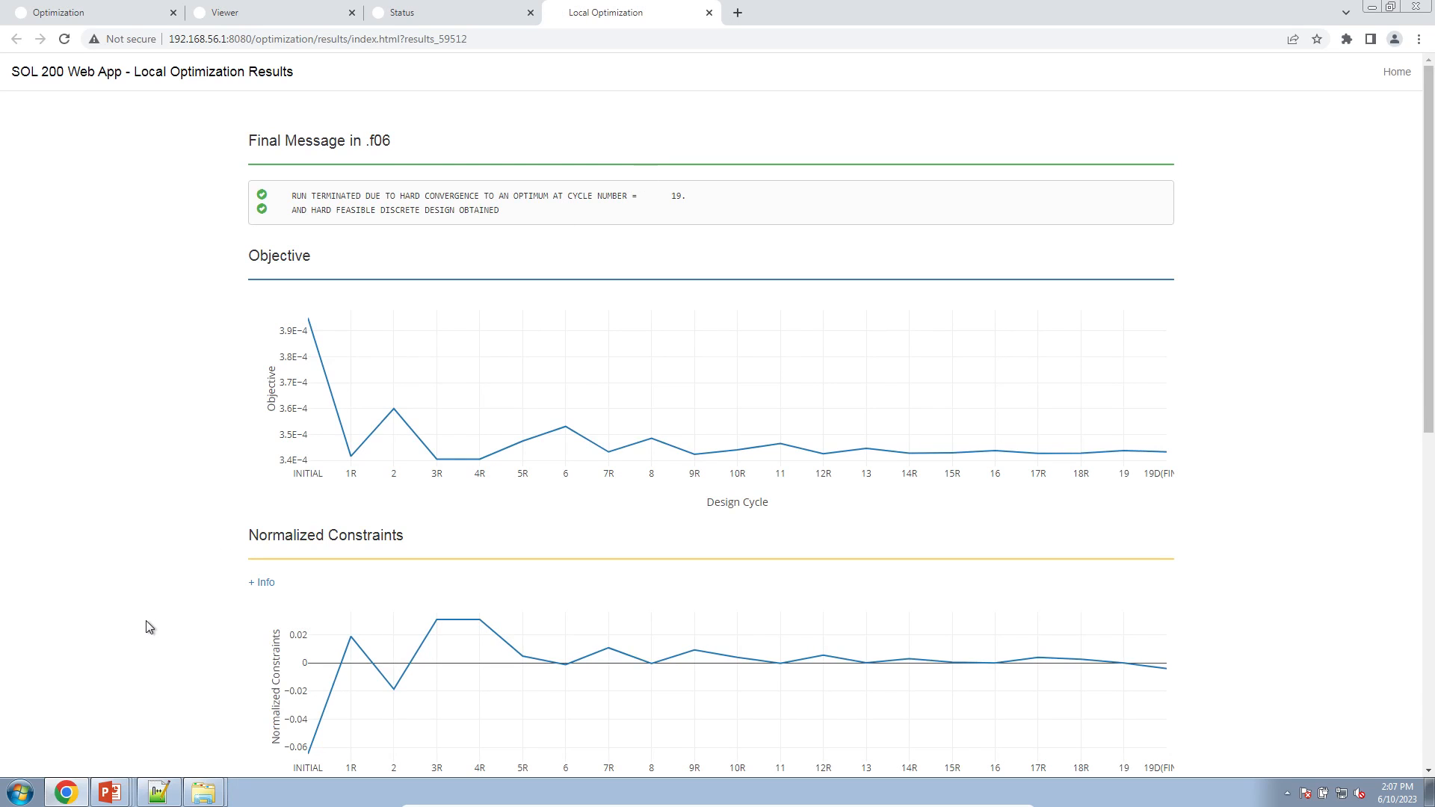
Switch to ws_composite_panel_phase_b.pptx in PowerPoint and examine the starting design's total mass on the Baseline Model slide
mouse_move(122, 790)
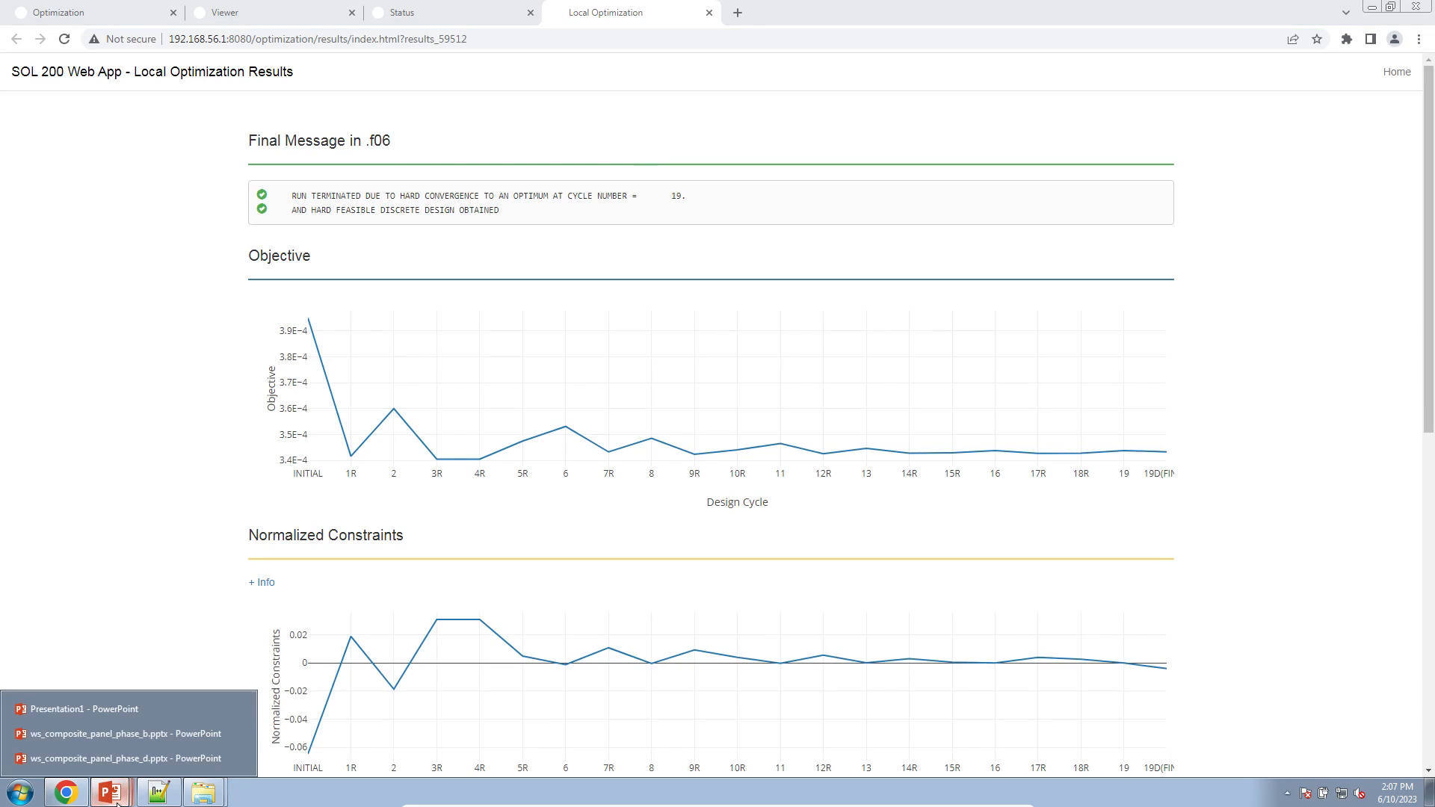
left_click(127, 738)
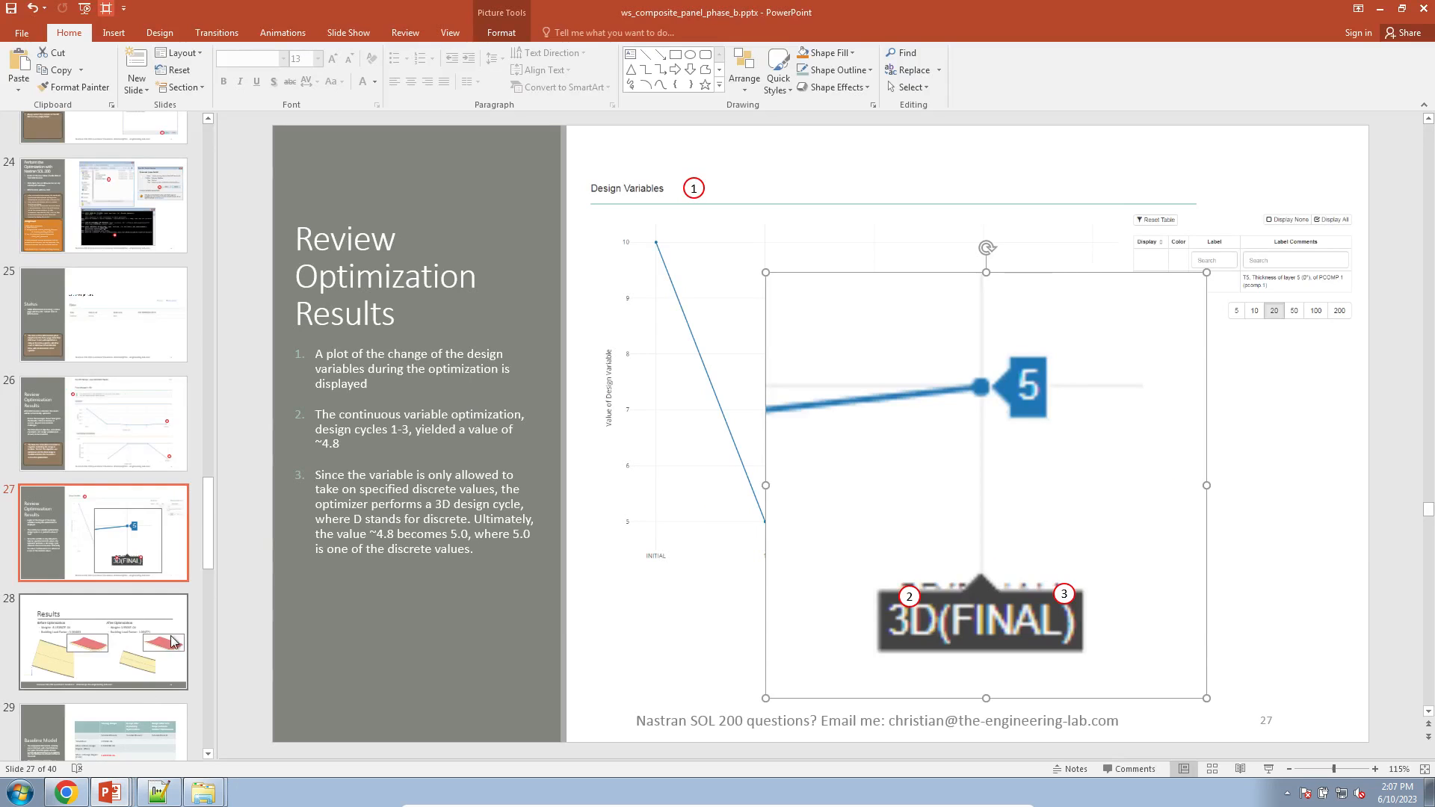
left_click(134, 722)
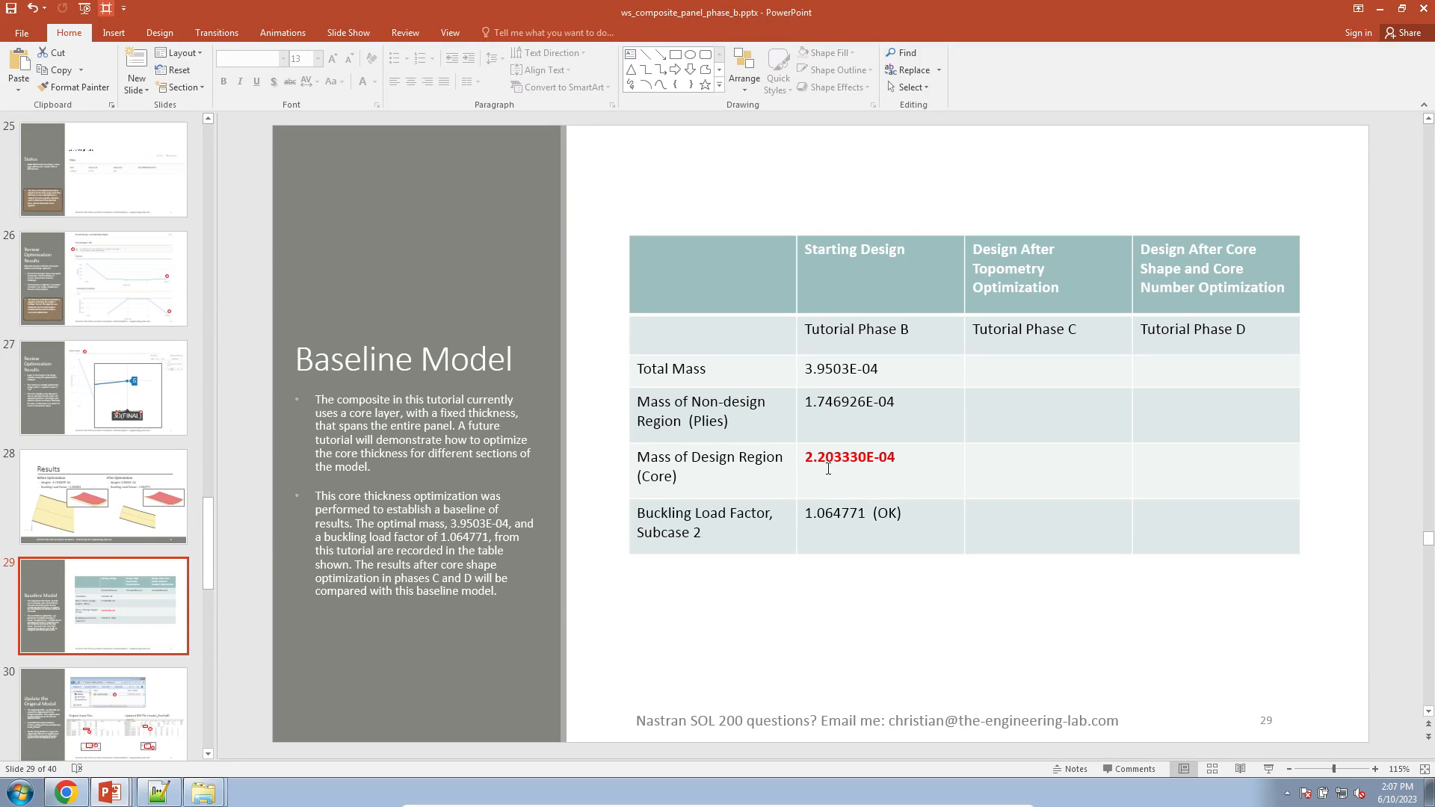
double_click(822, 368)
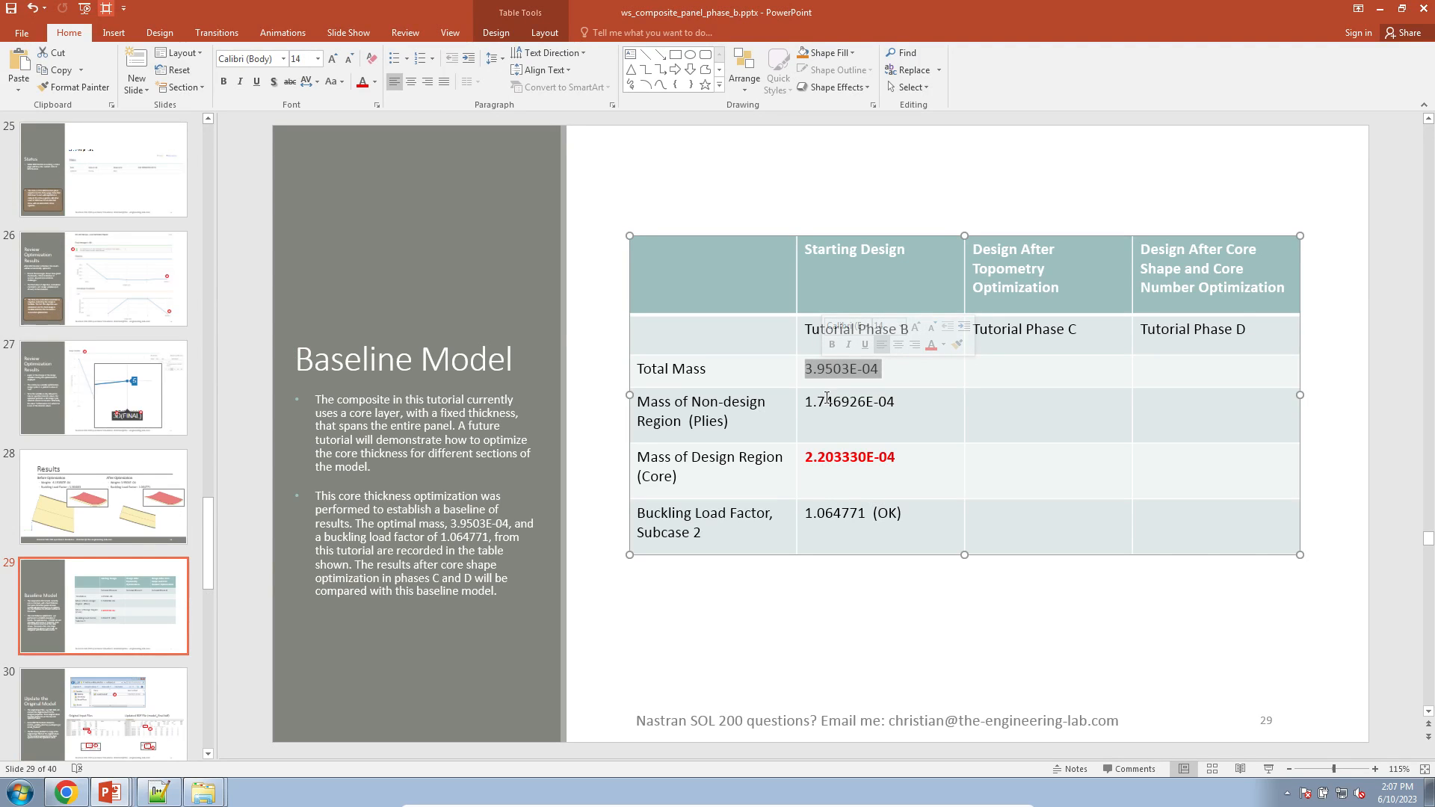
Switch to ws_composite_panel_phase_d.pptx and examine the Phase B total mass on the Summary of Optimized Designs slide
left_click(71, 792)
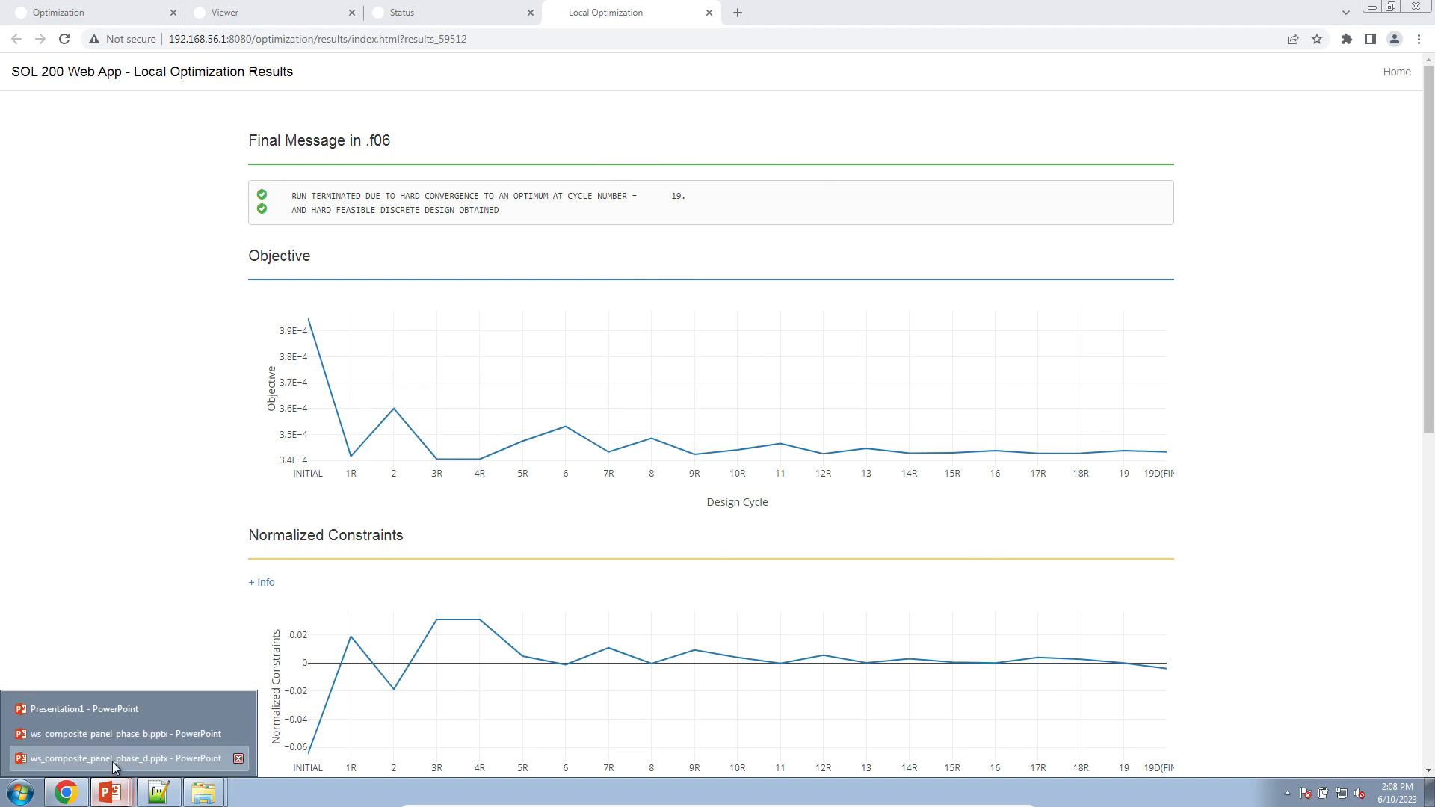
left_click(114, 759)
scroll(187, 606, "down", 5)
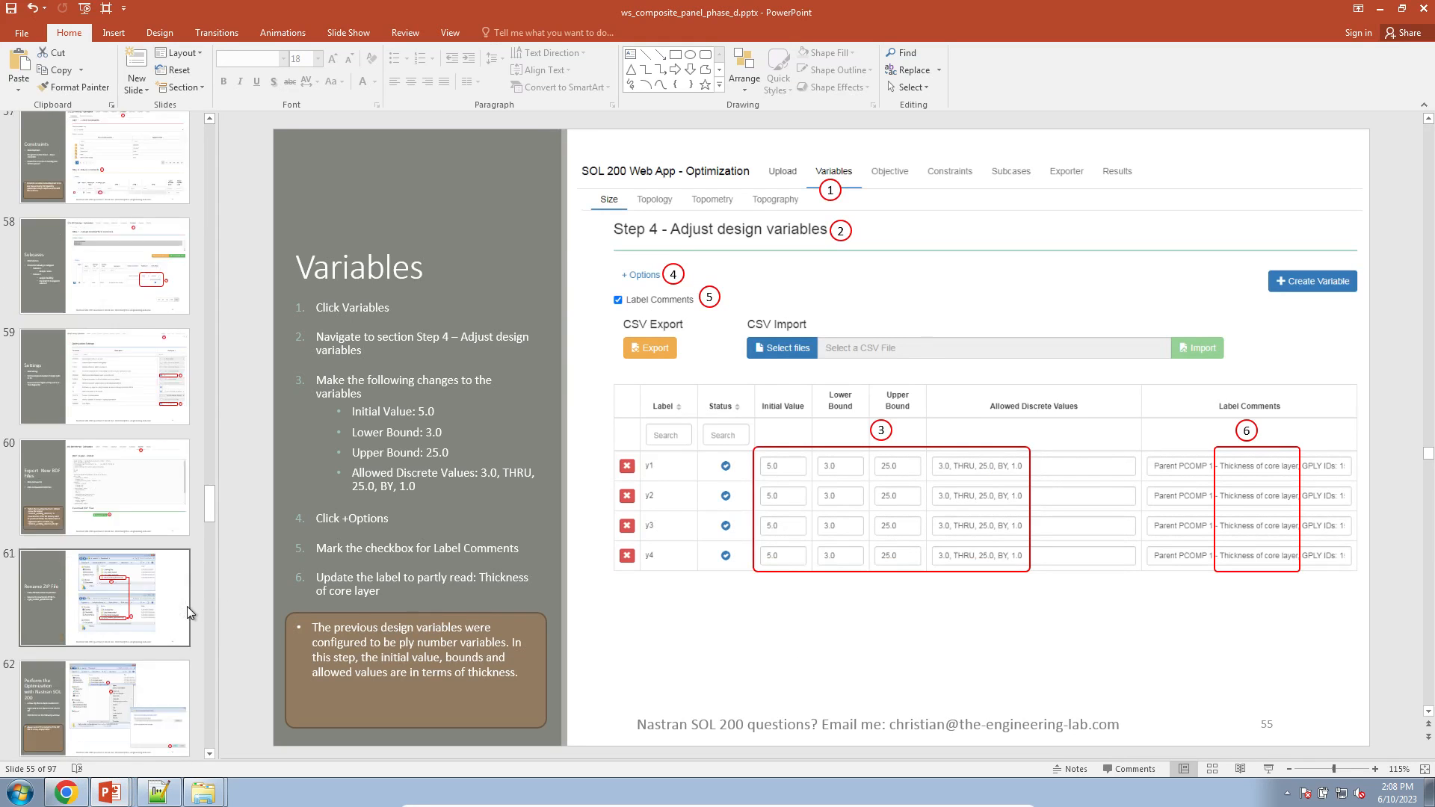
scroll(186, 607, "down", 10)
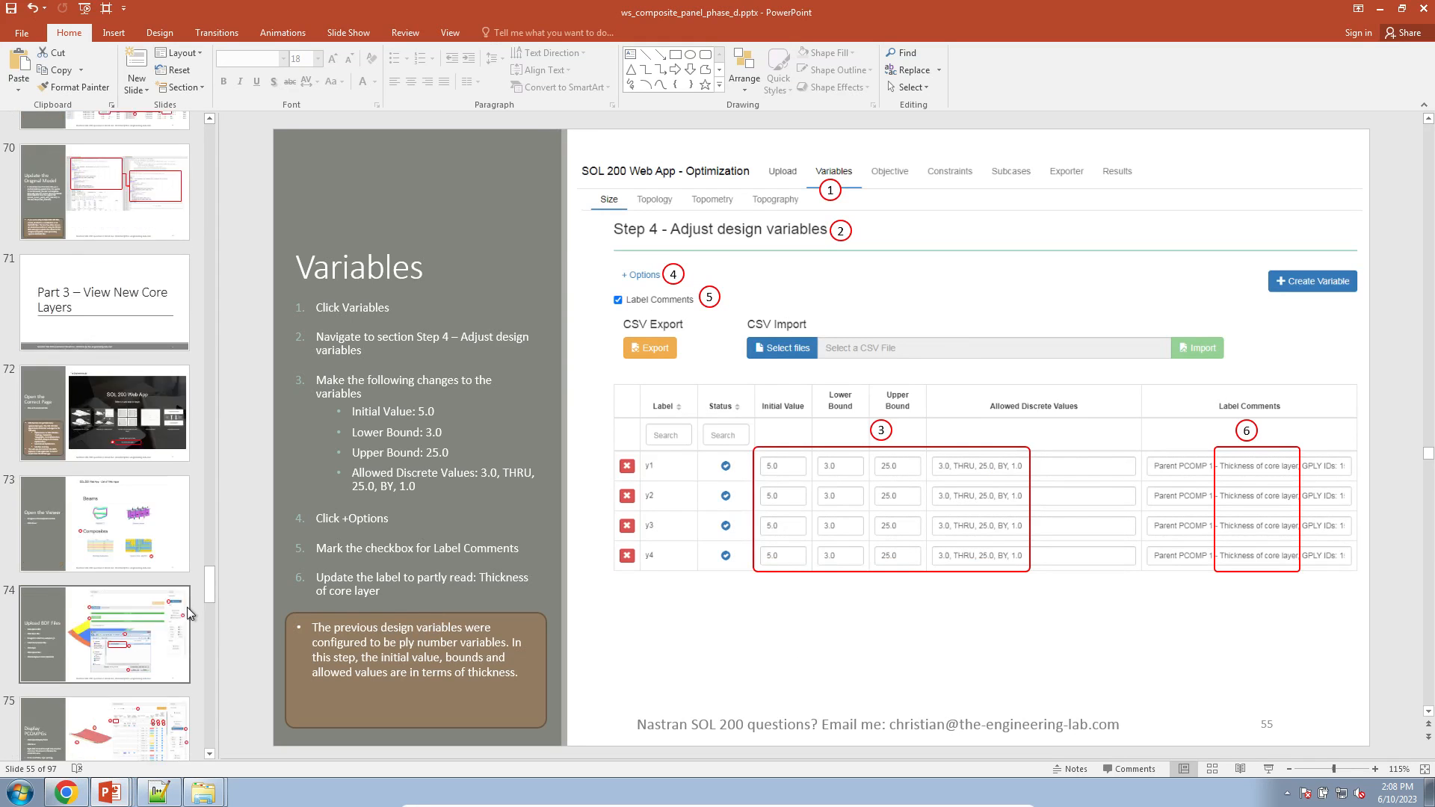
scroll(187, 607, "down", 7)
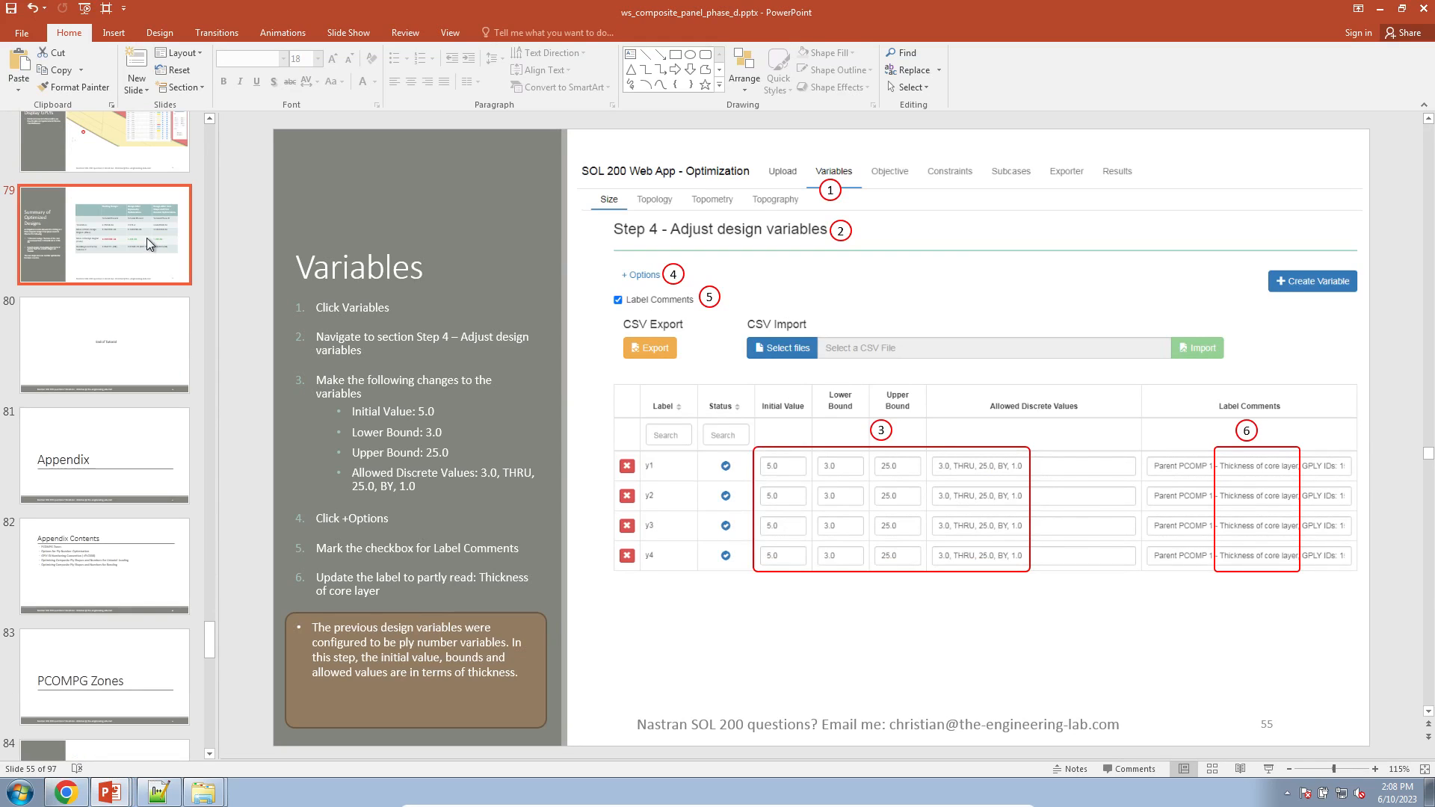
left_click(146, 238)
triple_click(817, 372)
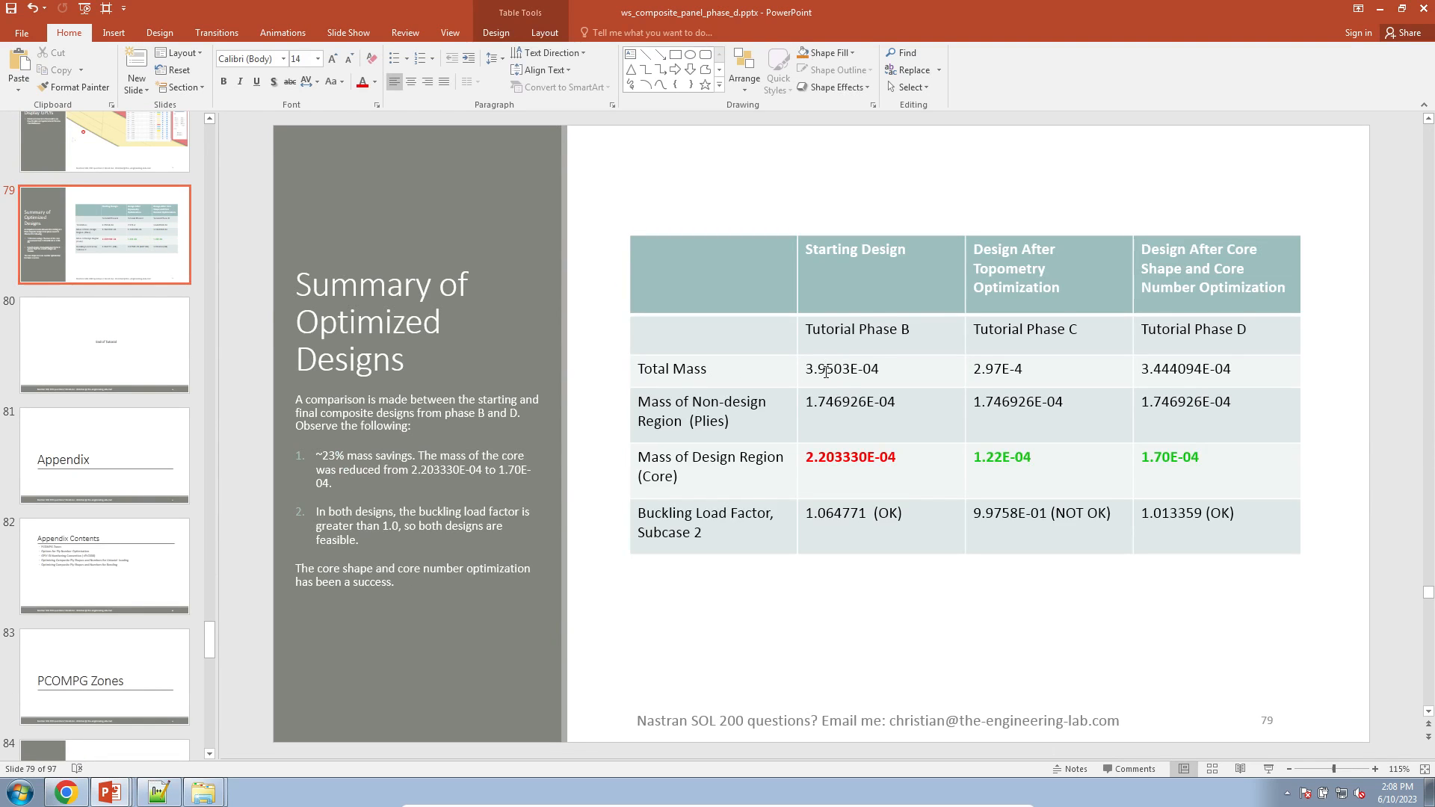
Return to the Local Optimization Results in Chrome and inspect the objective value of the initial design
left_click(66, 792)
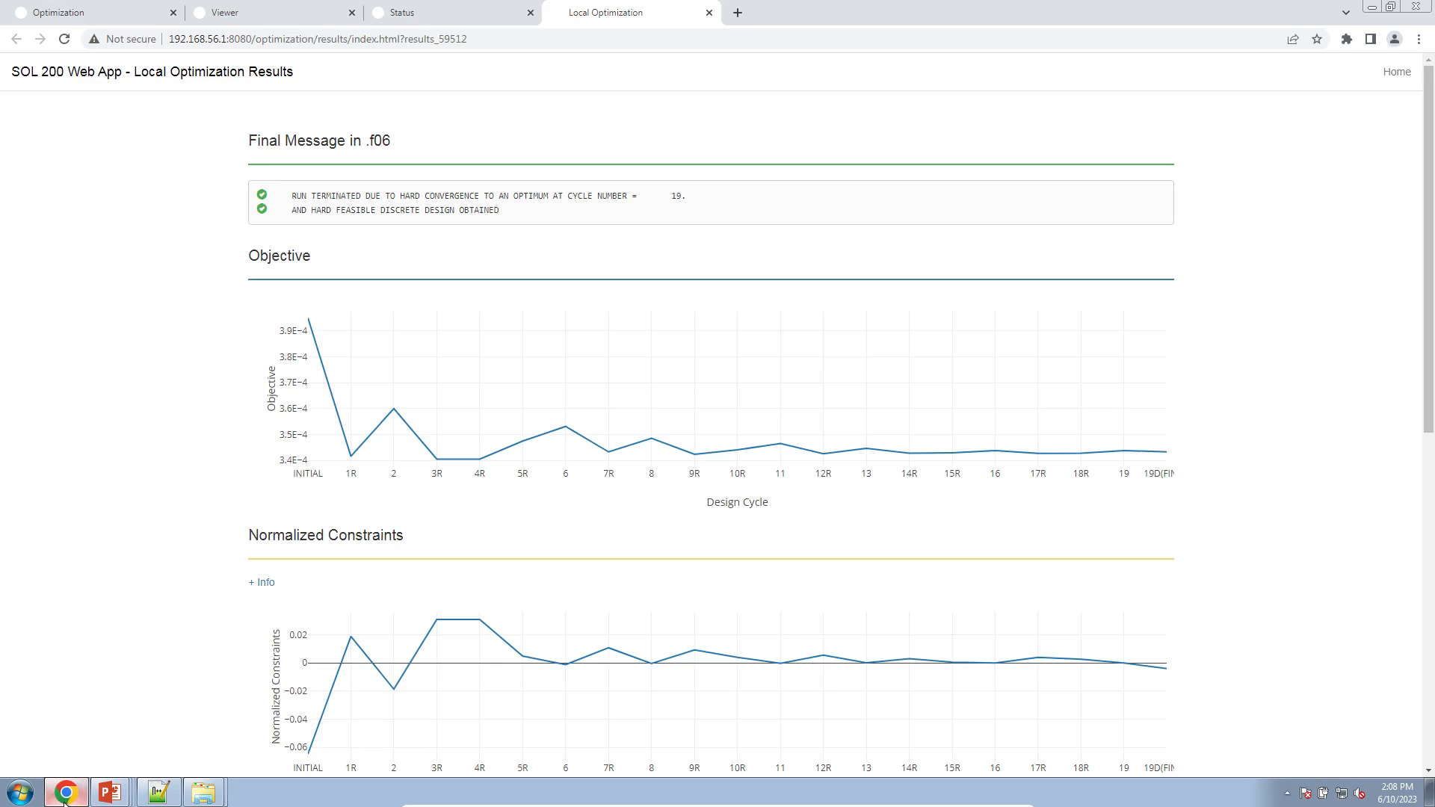
mouse_move(310, 319)
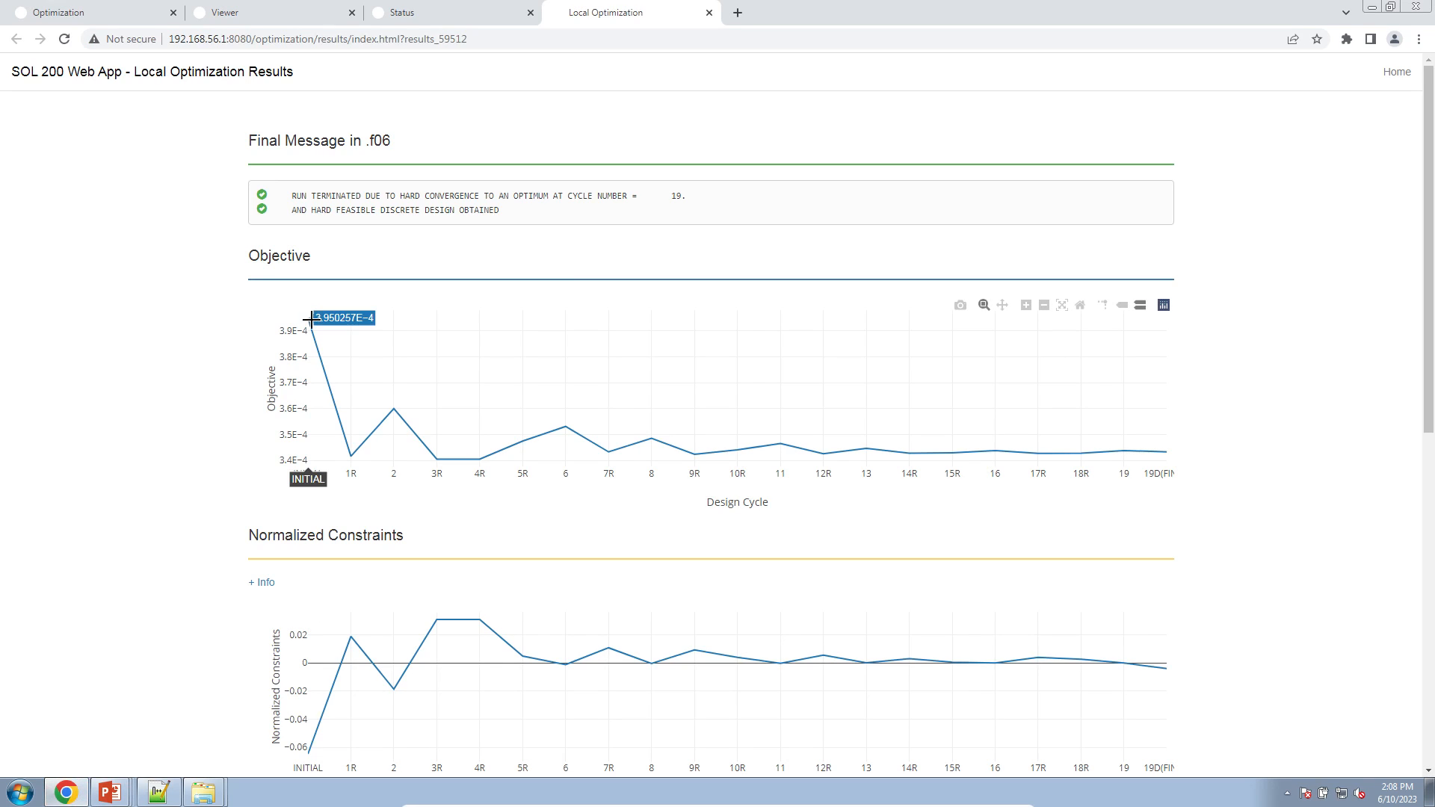